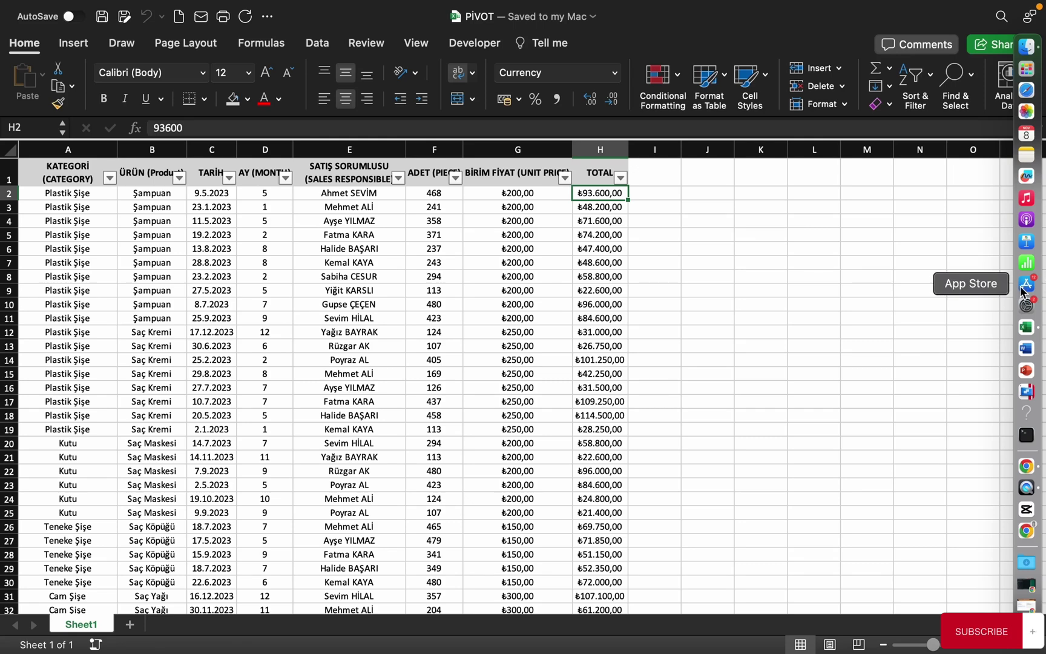
Inspect sample entries in the category, product, salesperson, date, month, piece, price and total columns.
click(297, 290)
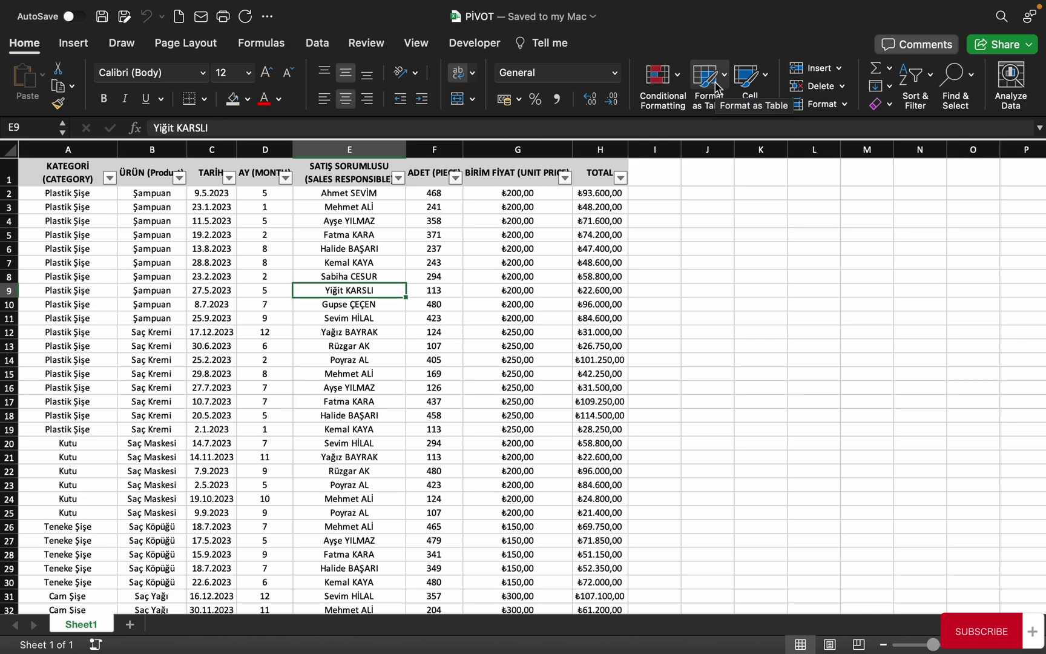
click(239, 279)
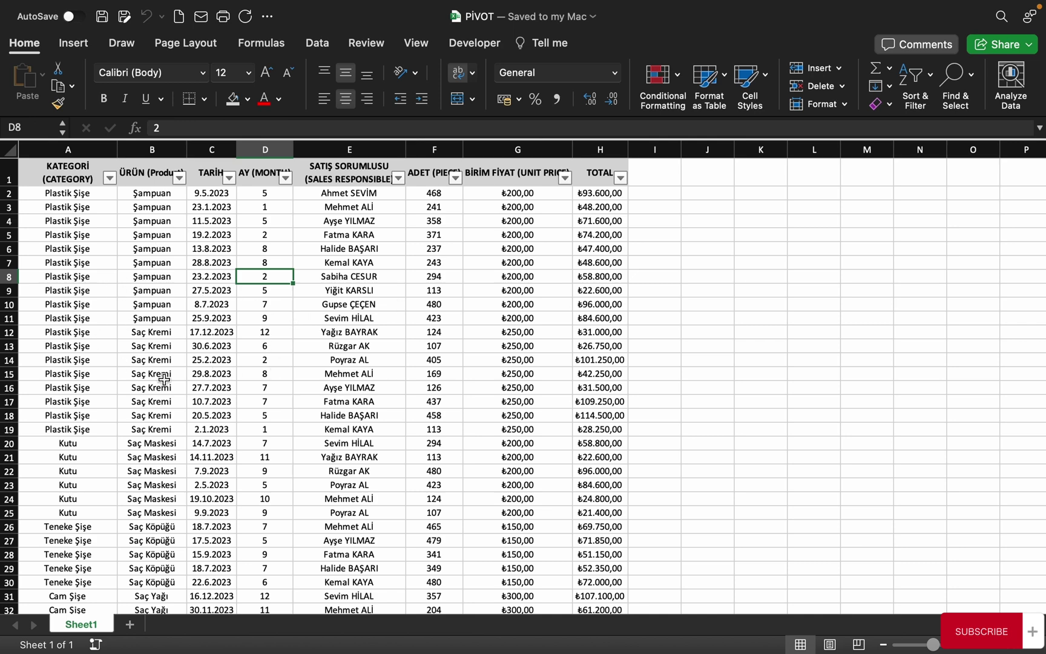
click(79, 231)
drag(152, 208, 151, 318)
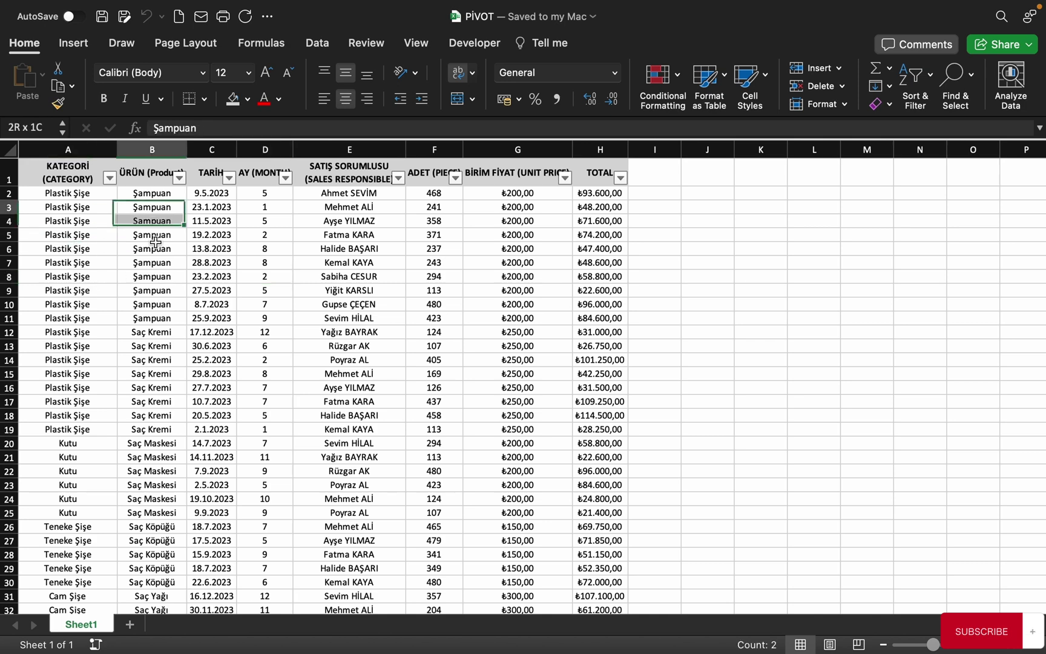
drag(75, 207, 44, 346)
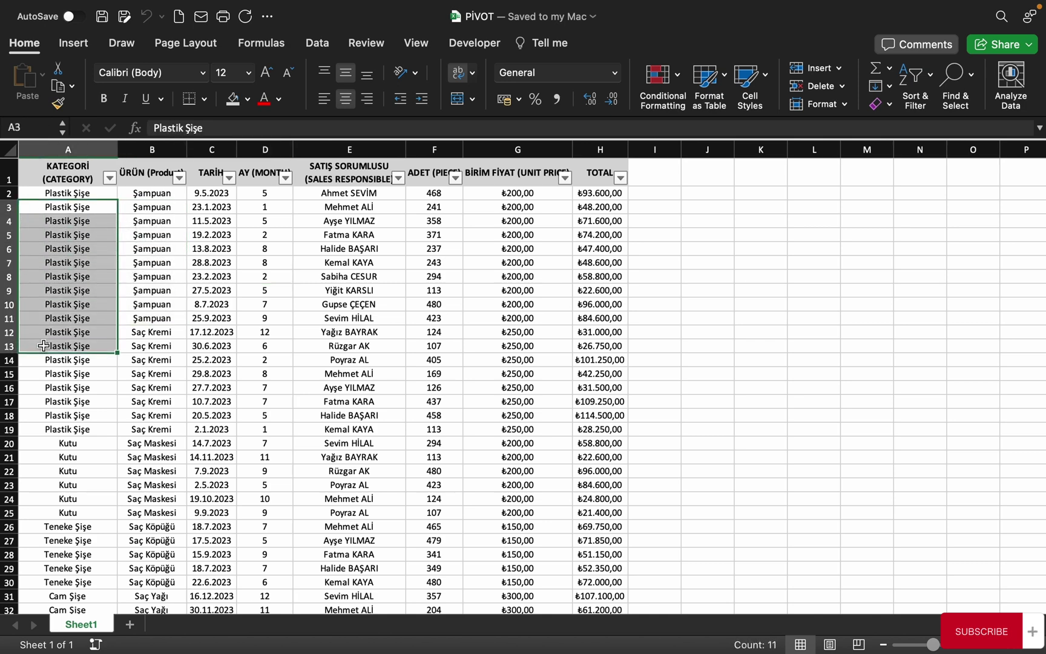
drag(348, 195, 366, 360)
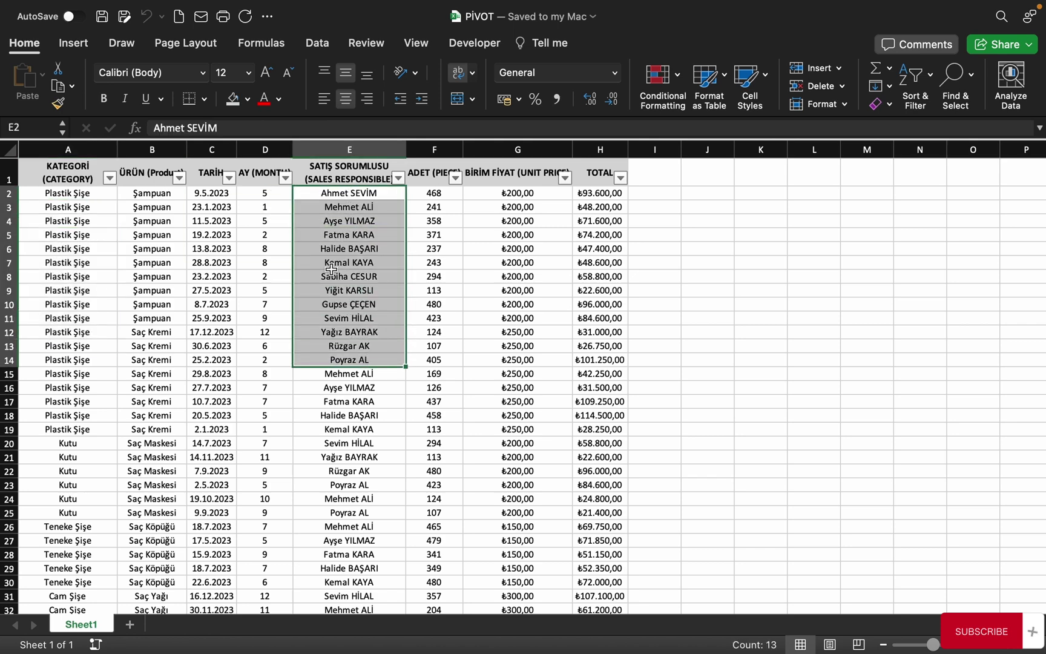
drag(211, 206, 212, 318)
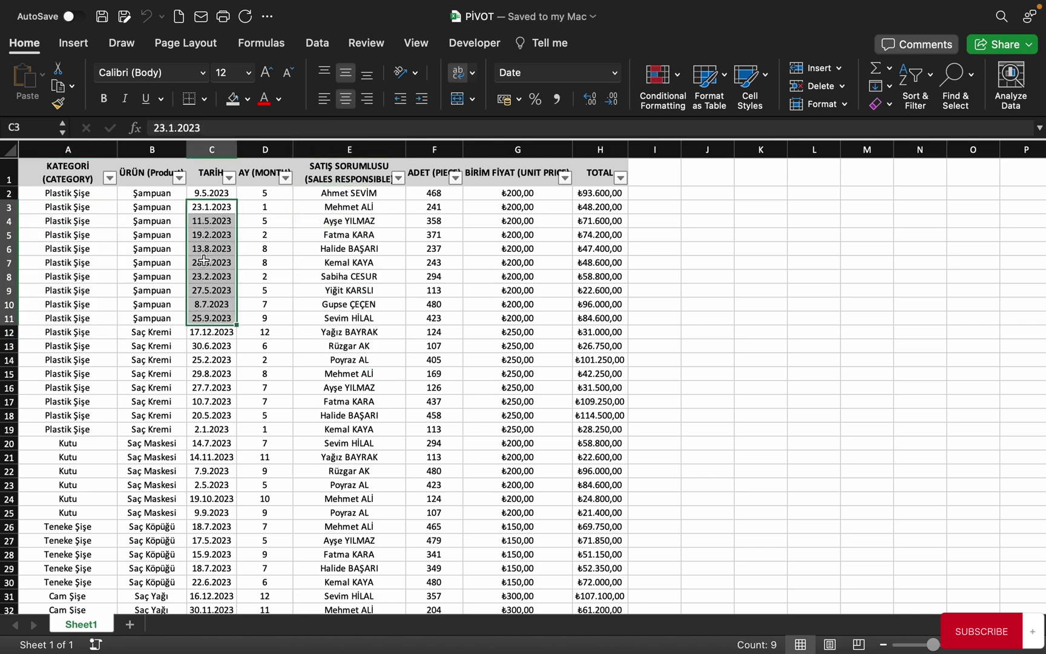
drag(264, 206, 262, 329)
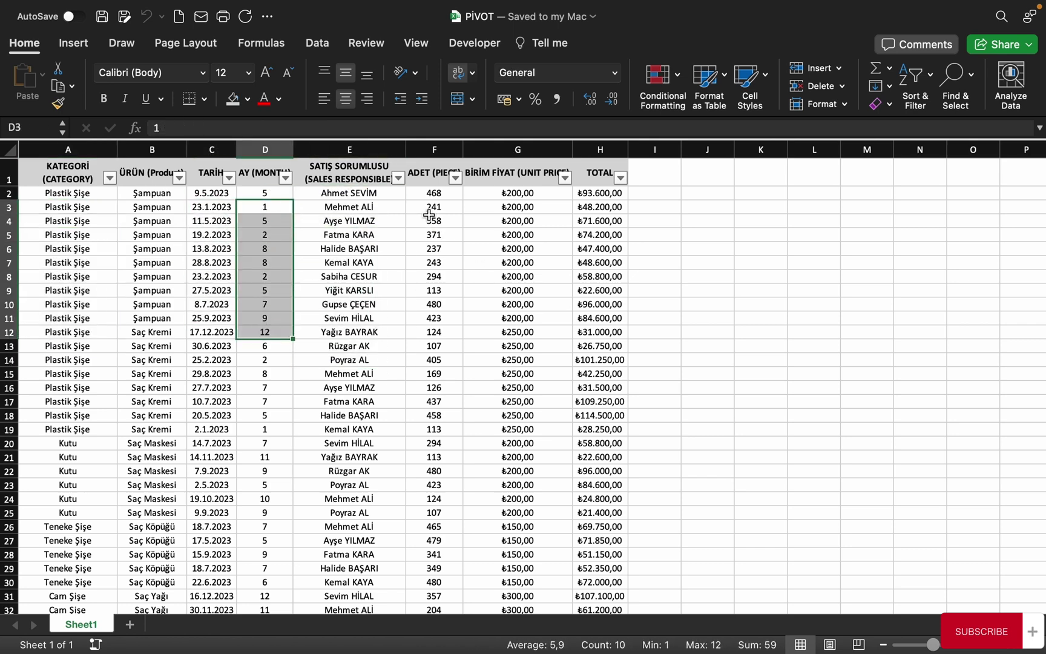
drag(434, 220, 436, 318)
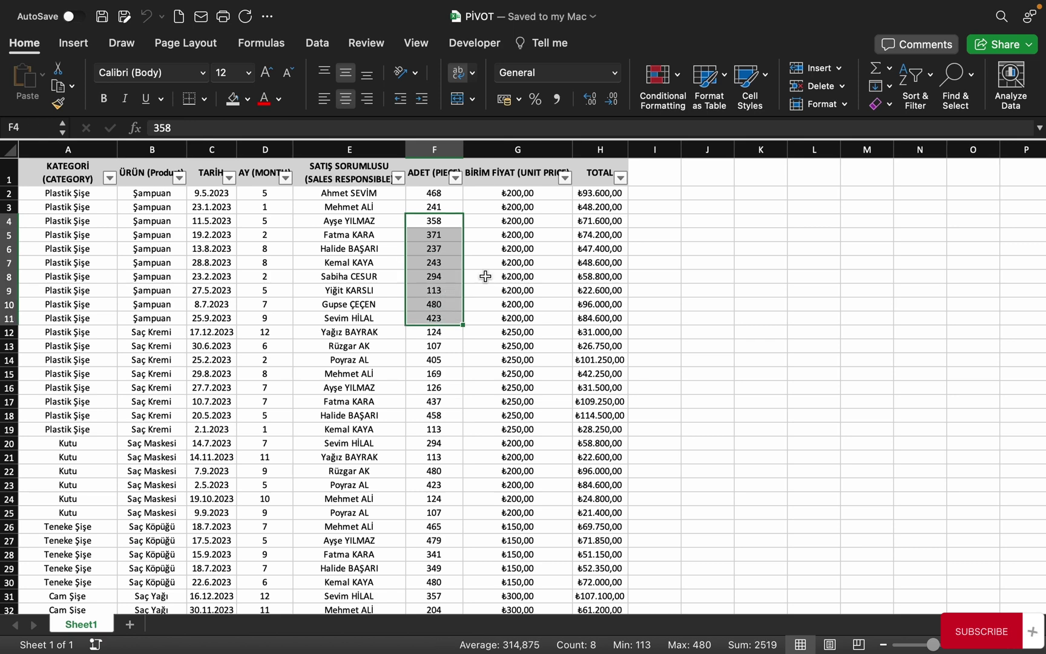
drag(496, 235, 503, 303)
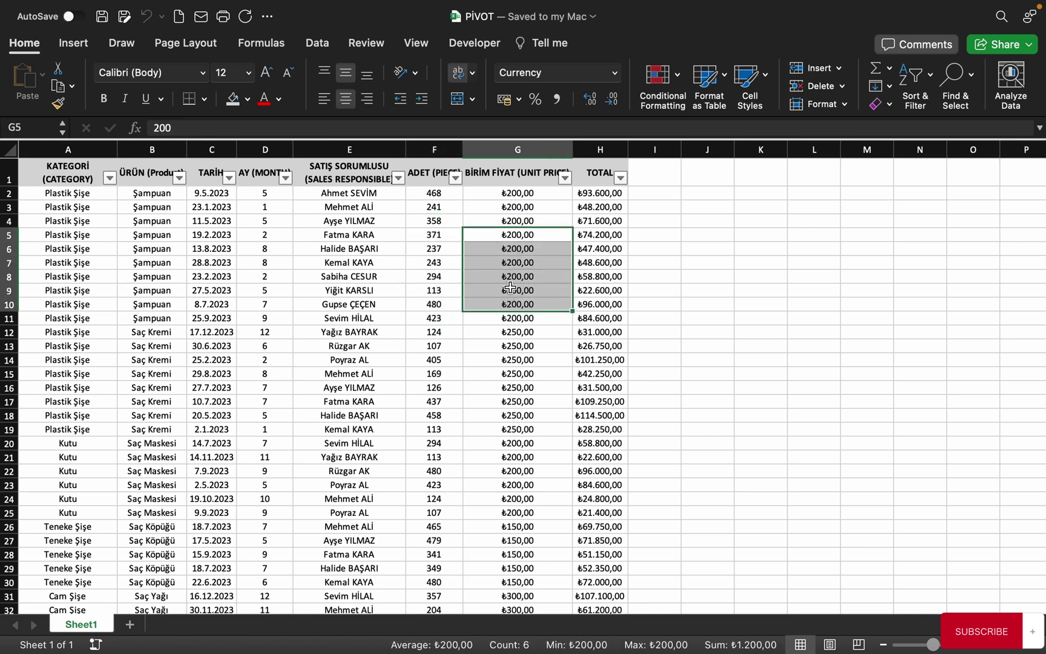
click(579, 260)
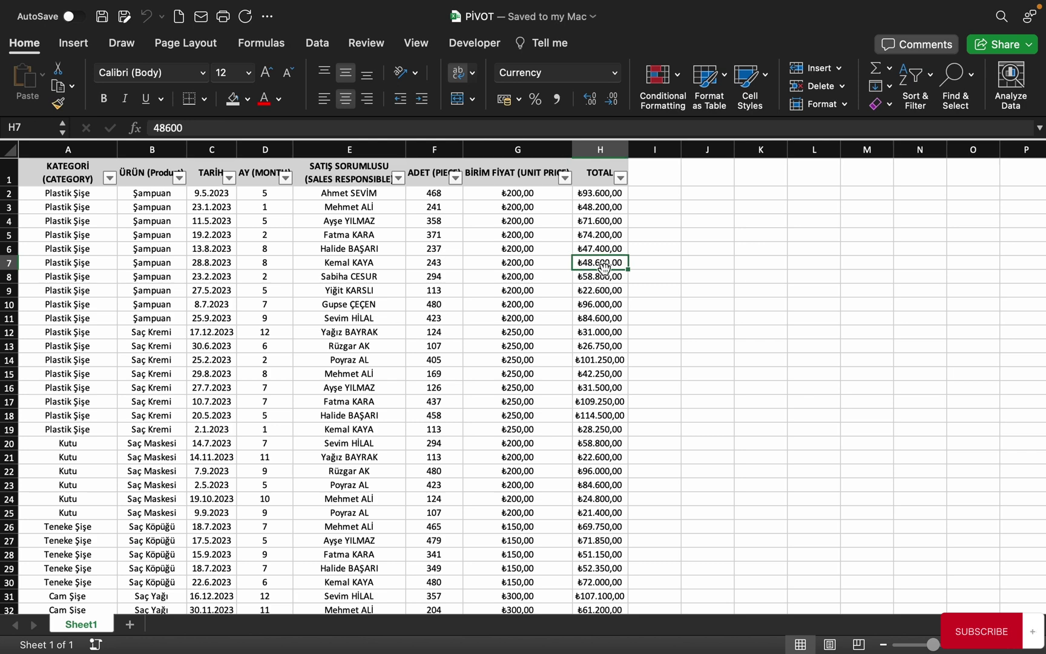
Scroll through the data, then select the whole sales table from a cell inside it with Cmd+A.
scroll(243, 303, down, 3)
scroll(252, 333, down, 4)
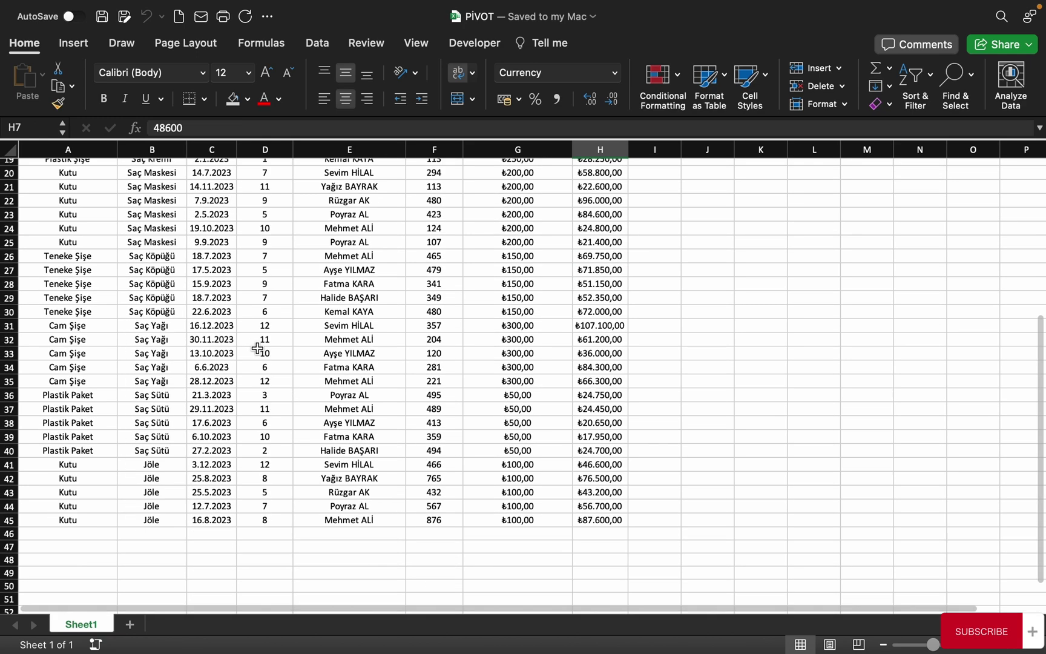
scroll(258, 348, down, 3)
scroll(257, 348, up, 9)
scroll(257, 346, up, 1)
click(234, 317)
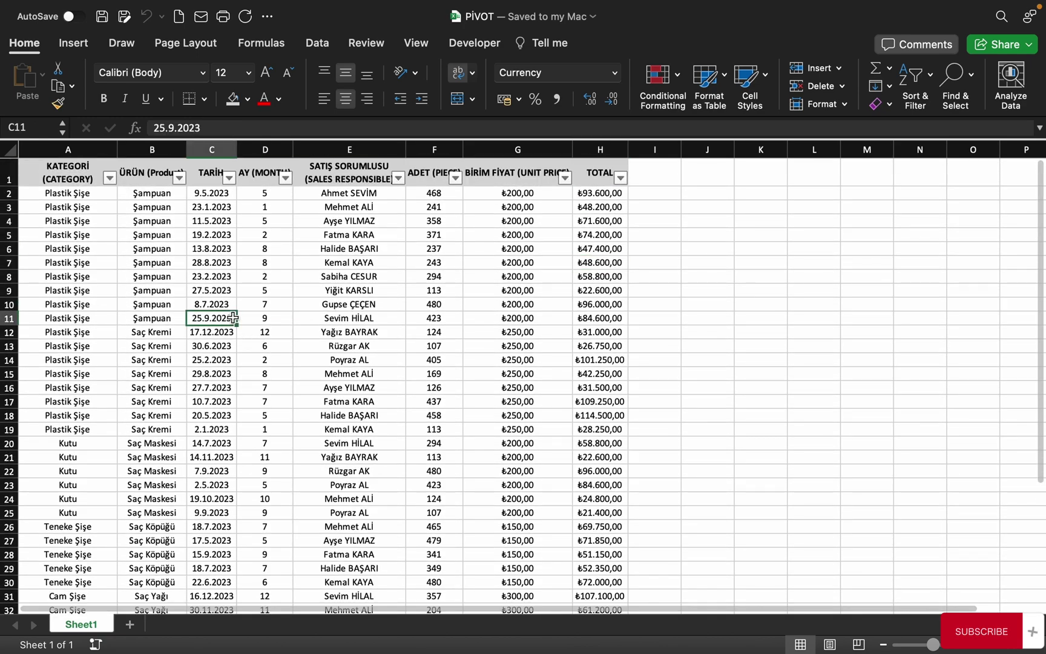
key(super+a)
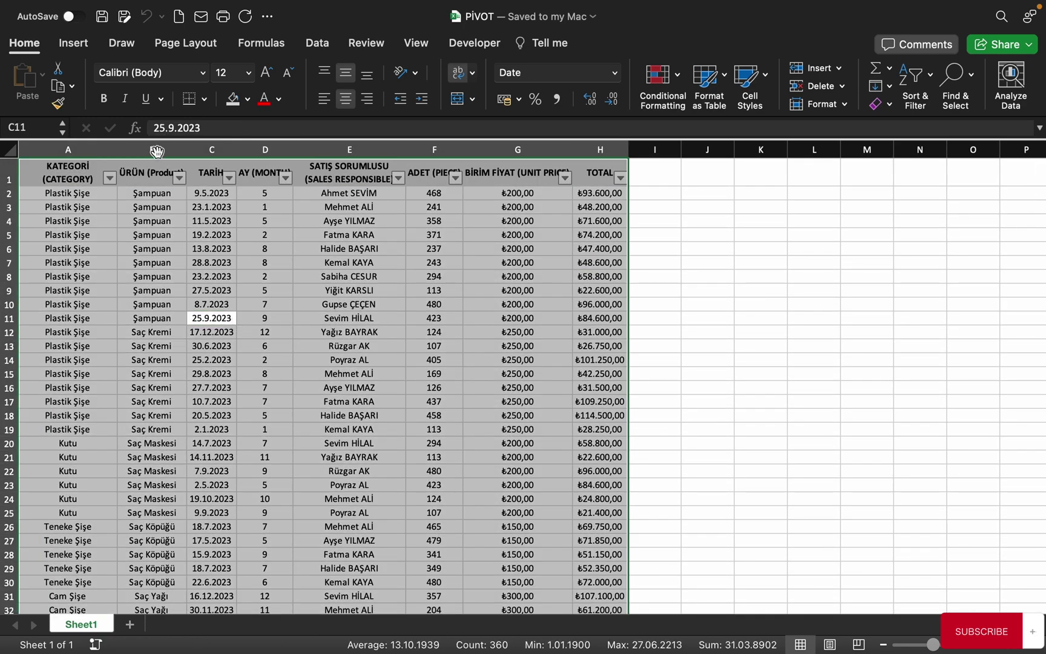
Insert a pivot table from the sales data on a new worksheet.
click(73, 43)
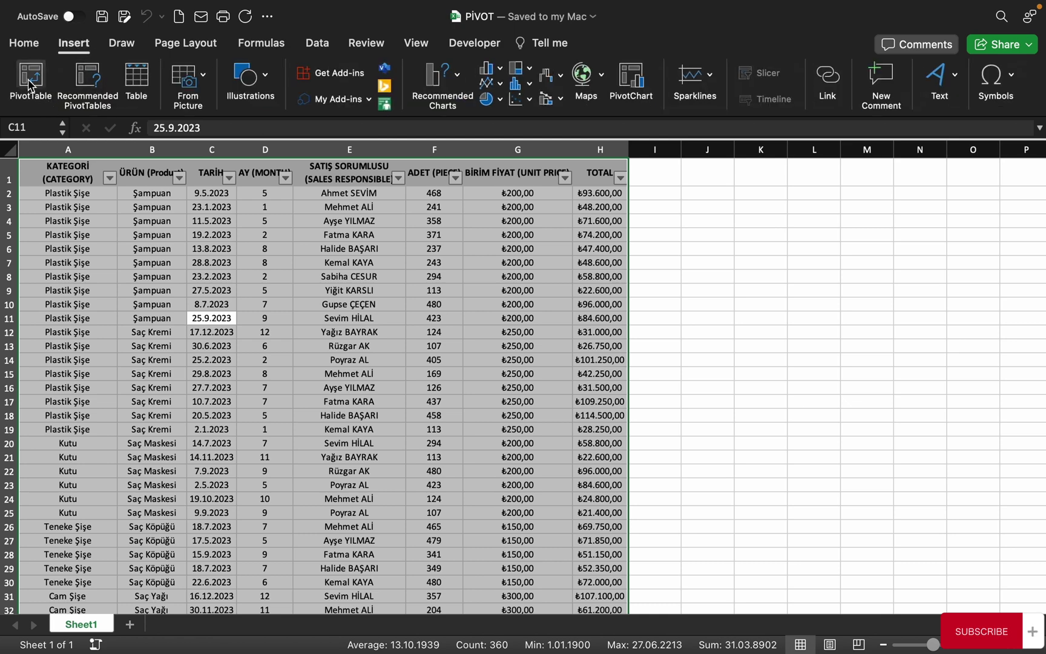
click(30, 85)
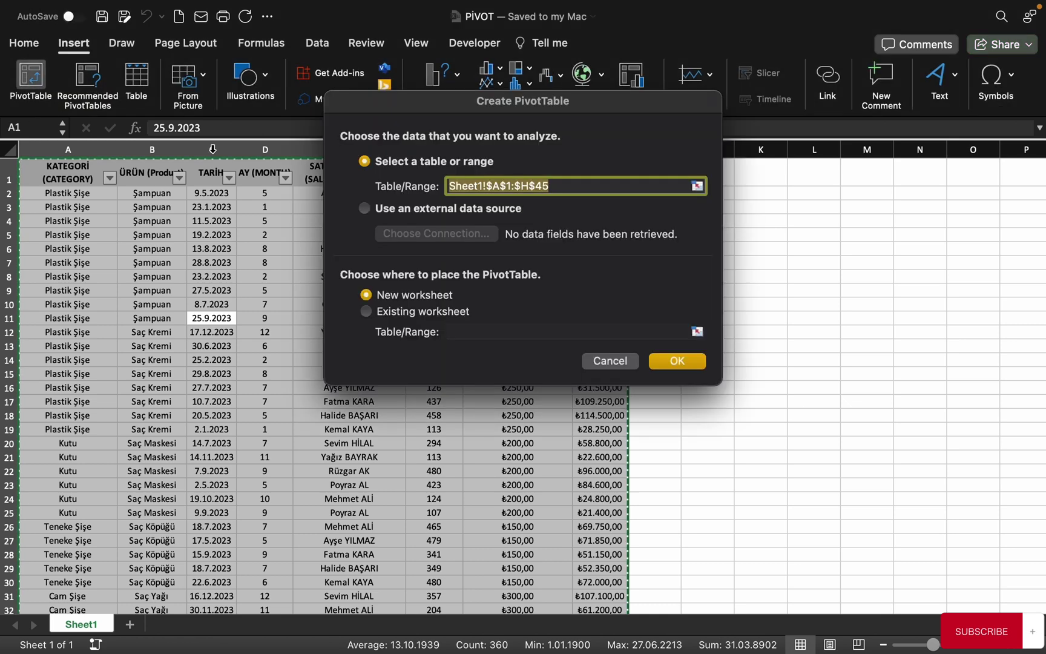
click(673, 363)
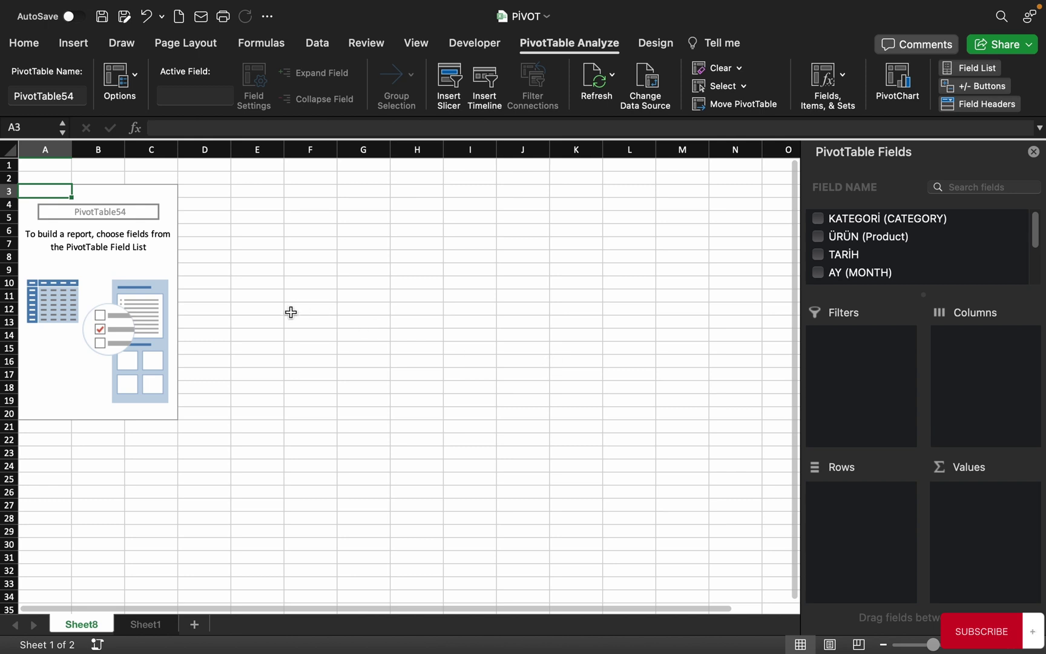
Put ÜRÜN in Rows, sum ADET (PIECE) and TOTAL in Values, then select the Sum of TOTAL cells.
drag(923, 293, 925, 366)
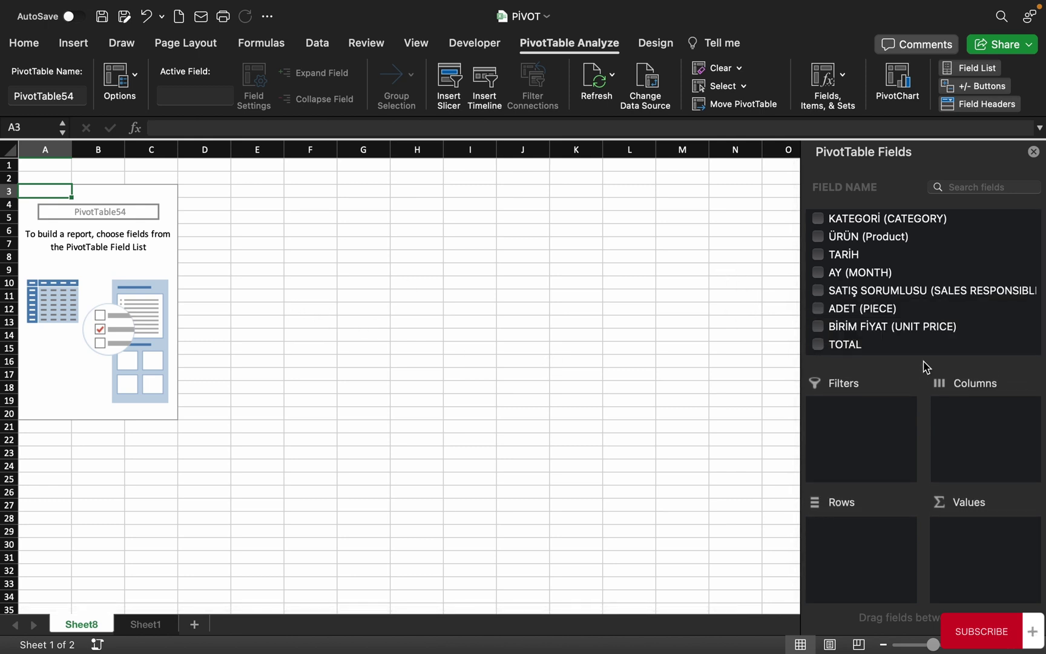
drag(850, 238, 878, 561)
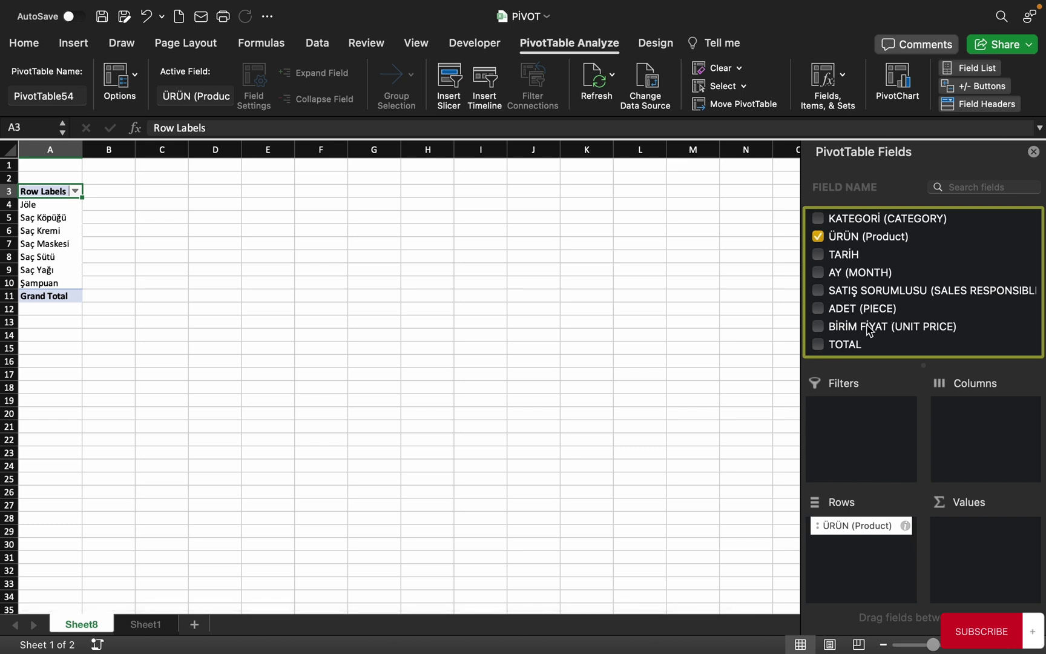
mouse_move(850, 309)
mouse_down()
mouse_move(1000, 494)
mouse_move(999, 563)
mouse_up()
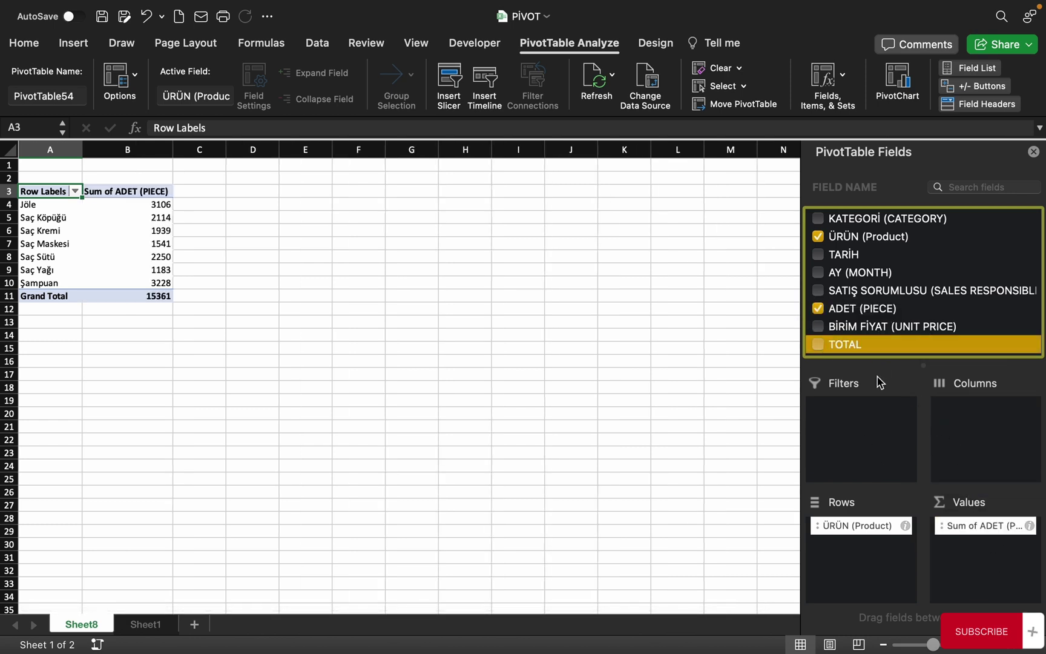
click(817, 345)
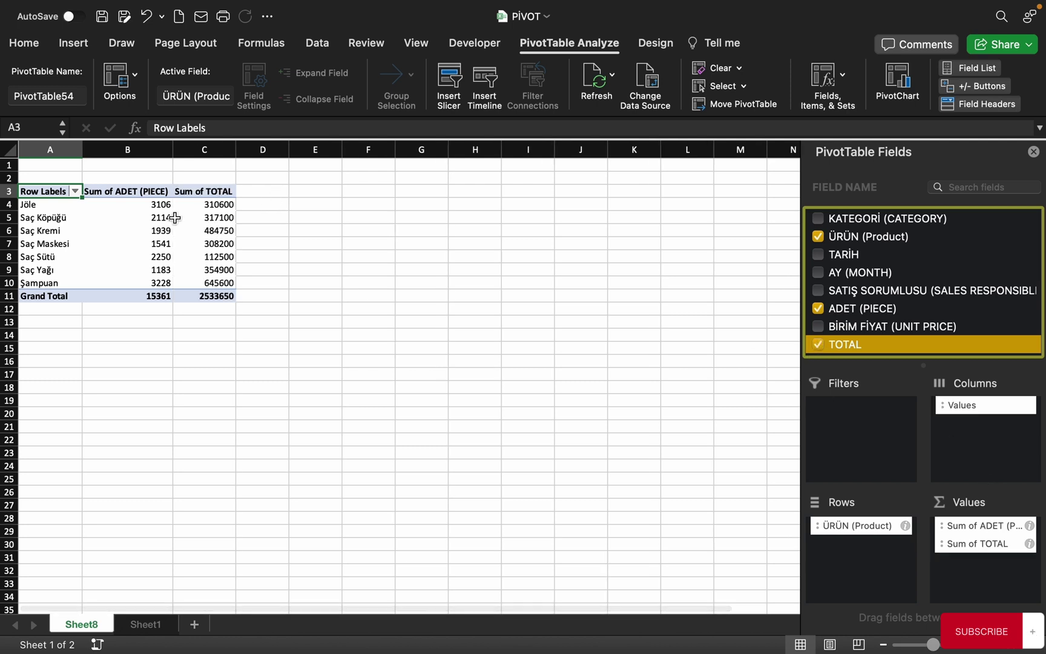
drag(224, 205, 221, 297)
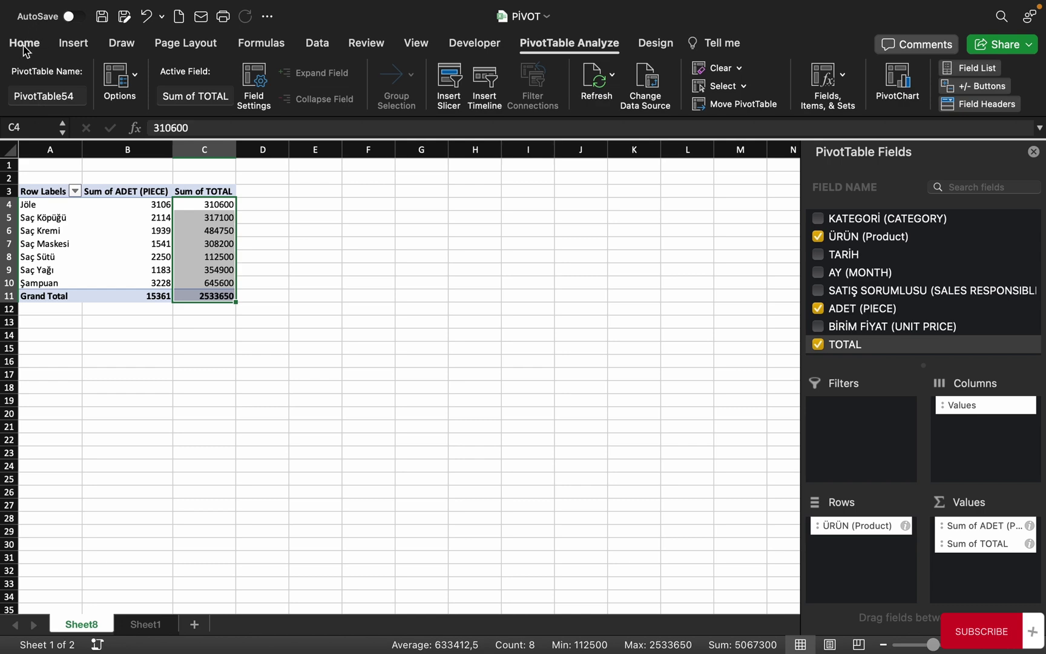
Format the selected Sum of TOTAL figures as Currency from the Home tab.
click(24, 42)
click(616, 73)
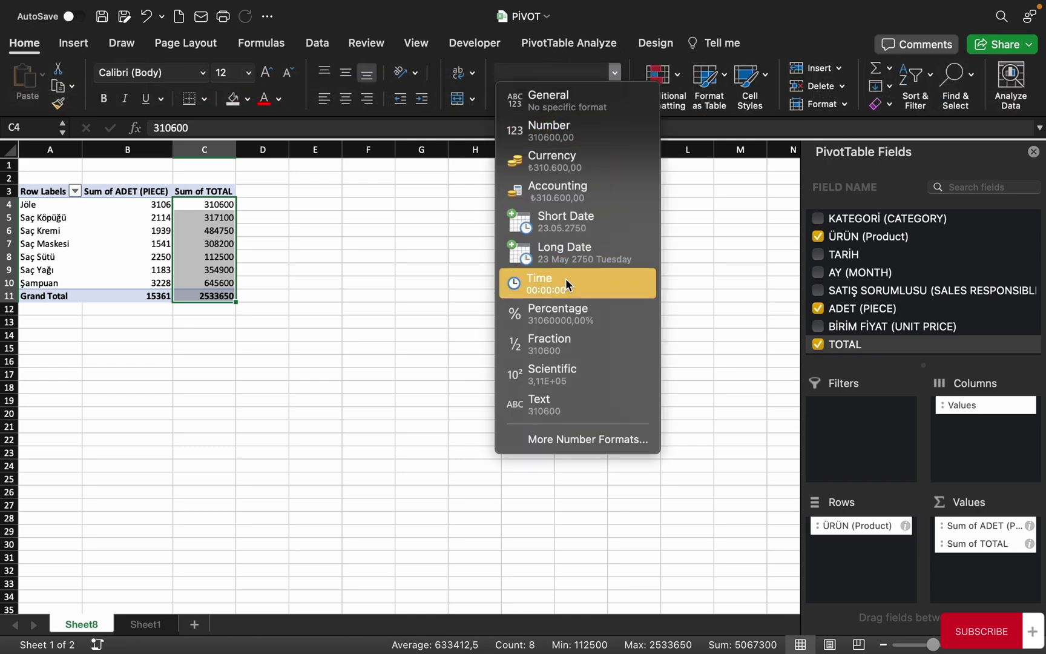
click(556, 158)
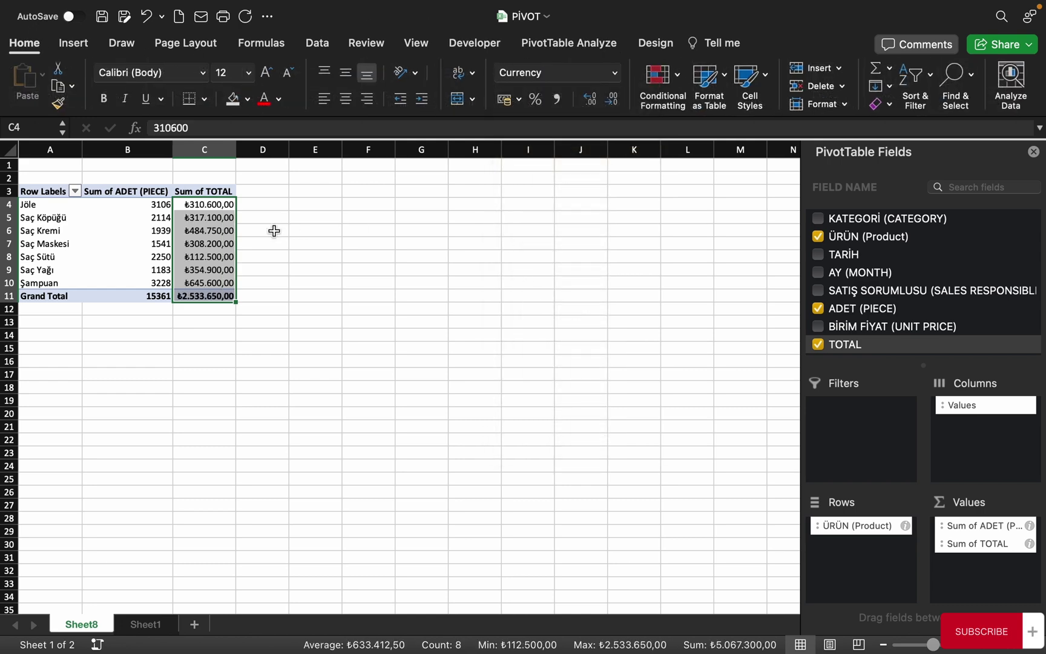
Close the PivotTable Fields pane and zoom in on the sheet.
click(1034, 152)
click(135, 235)
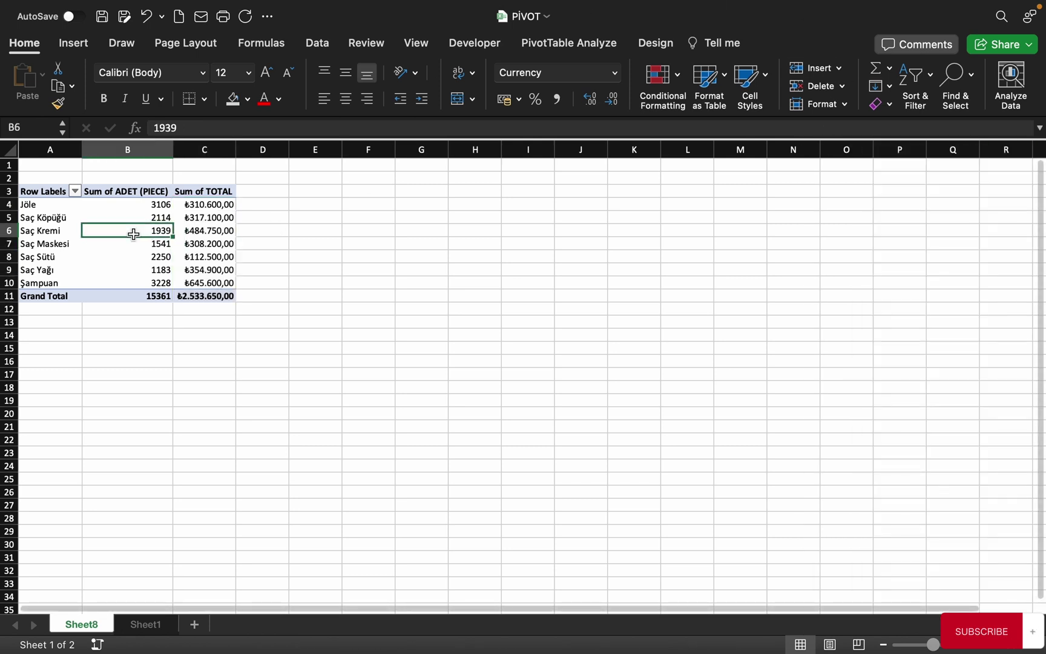
click(987, 646)
click(987, 647)
click(987, 646)
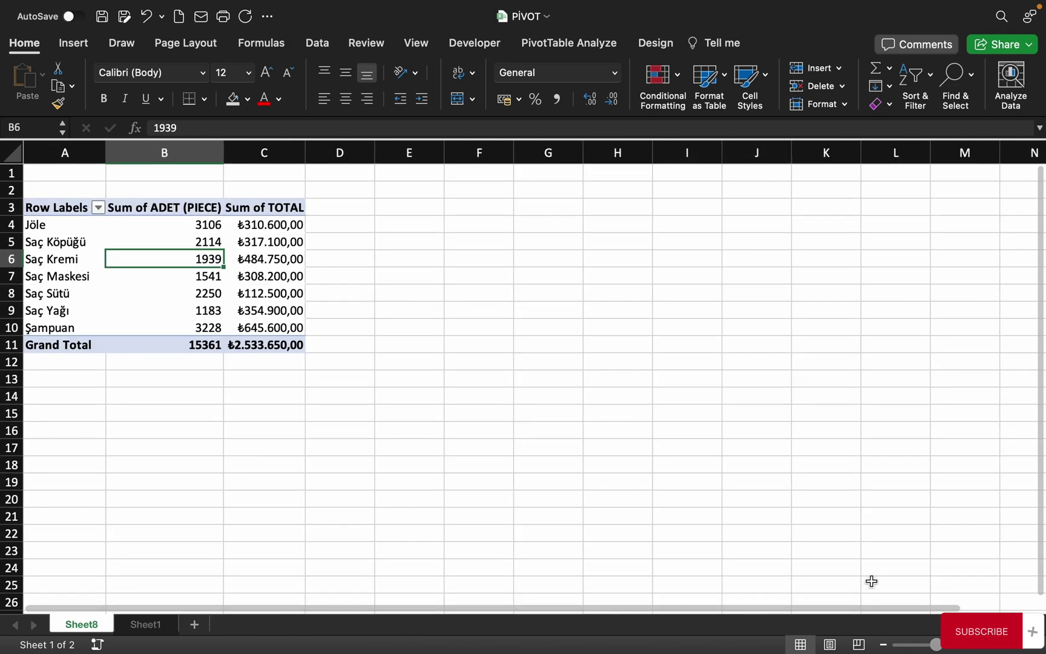
click(125, 230)
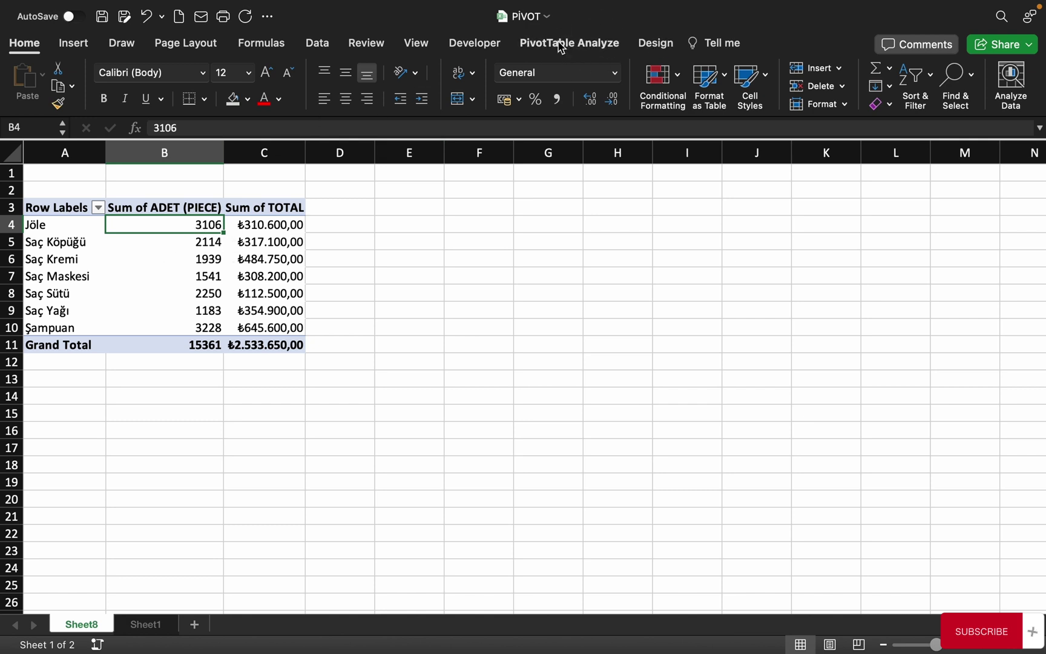
click(655, 48)
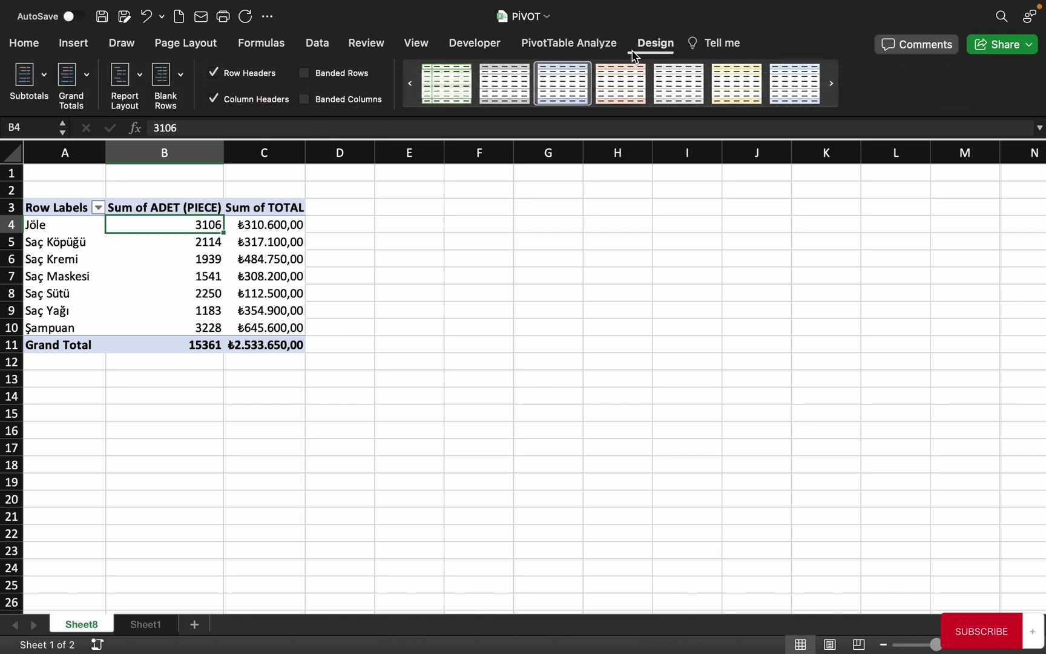
click(566, 44)
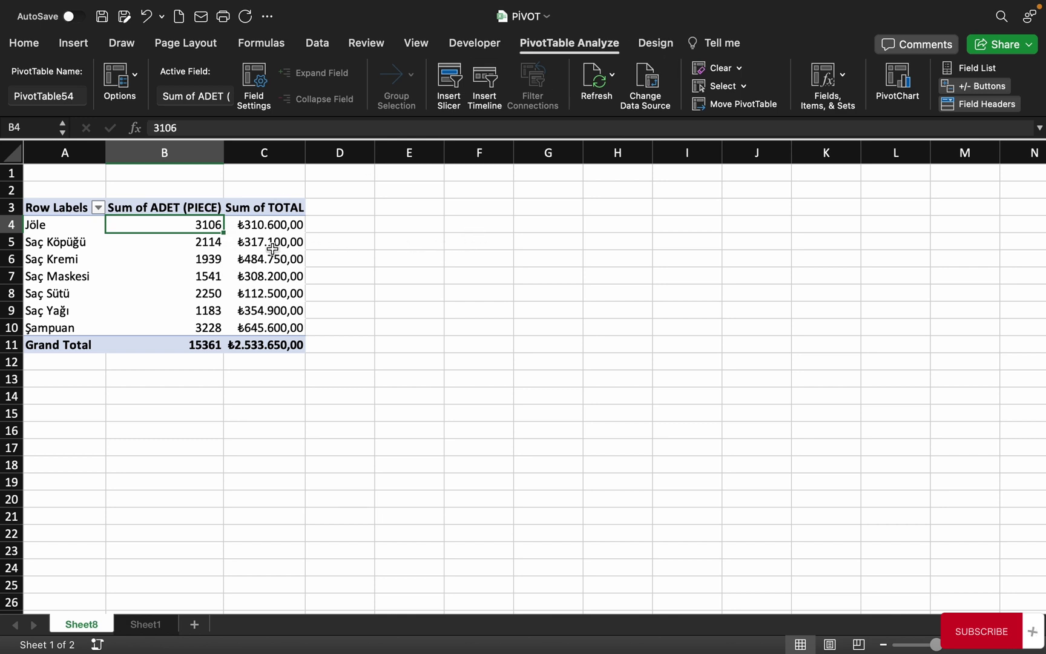
click(485, 227)
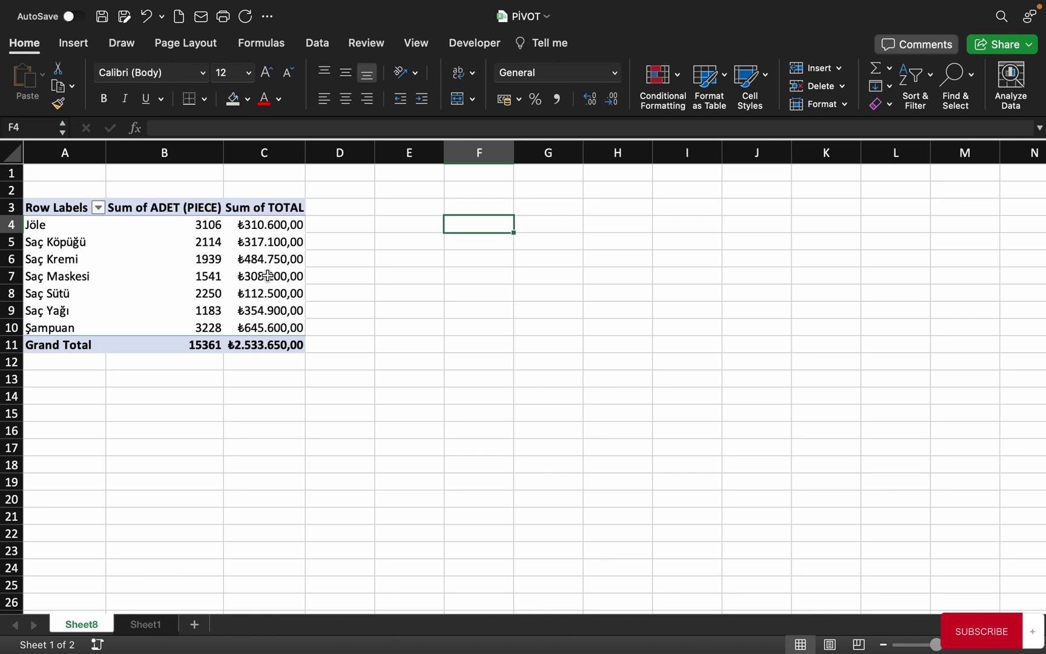
click(154, 258)
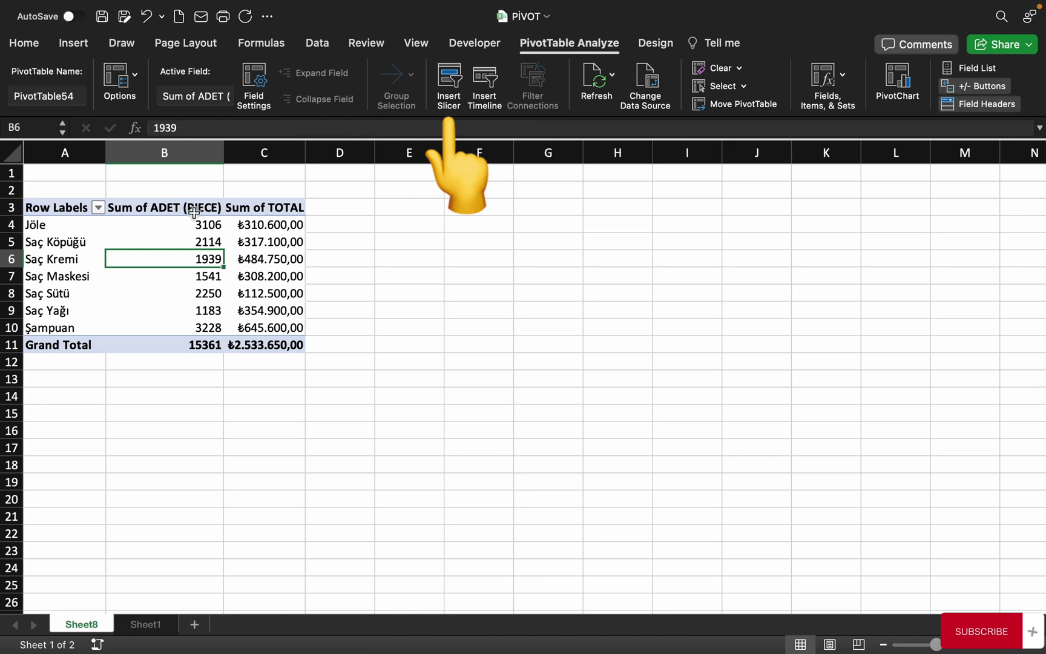
Insert slicers for both KATEGORİ and SATIŞ SORUMLUSU (SALES RESPONSIBLE) on the pivot table.
click(452, 84)
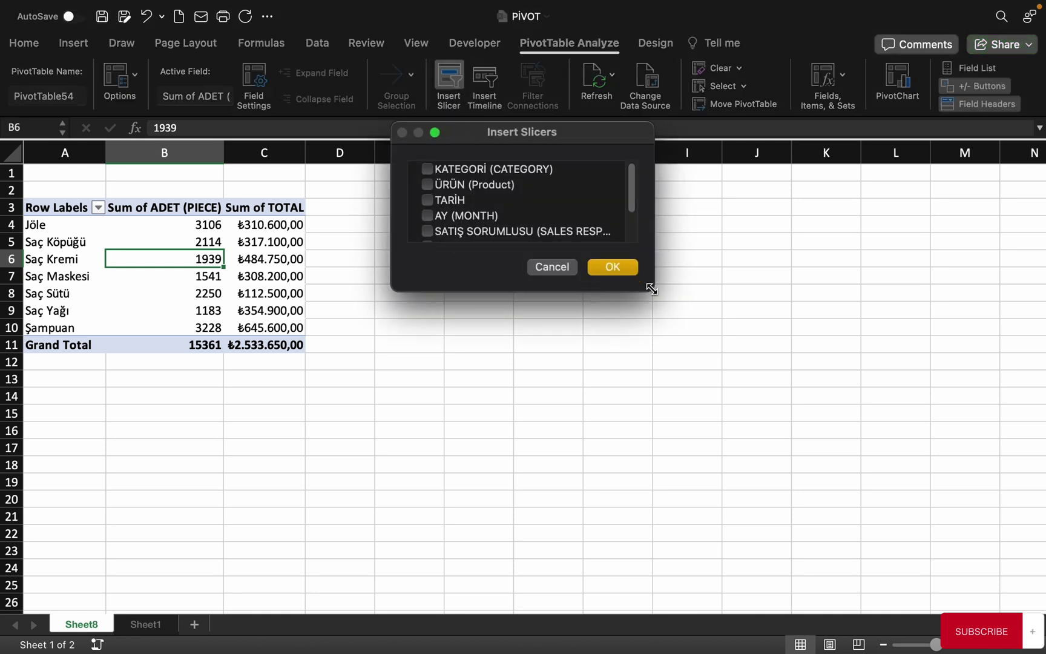
mouse_move(651, 290)
mouse_down()
mouse_move(651, 342)
mouse_move(668, 362)
mouse_up()
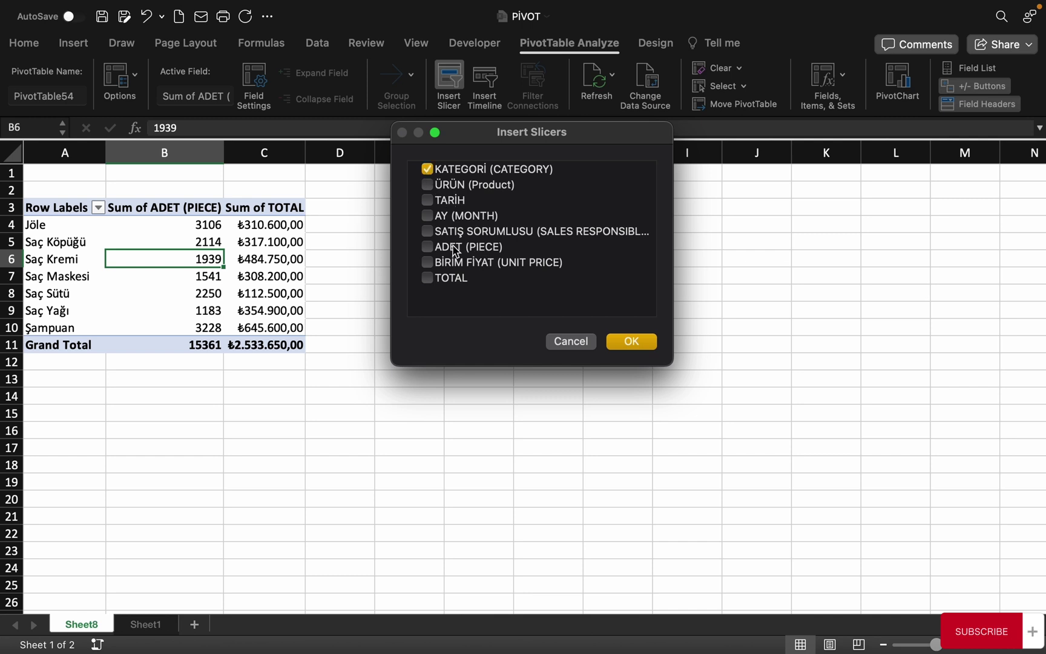
click(427, 231)
click(630, 342)
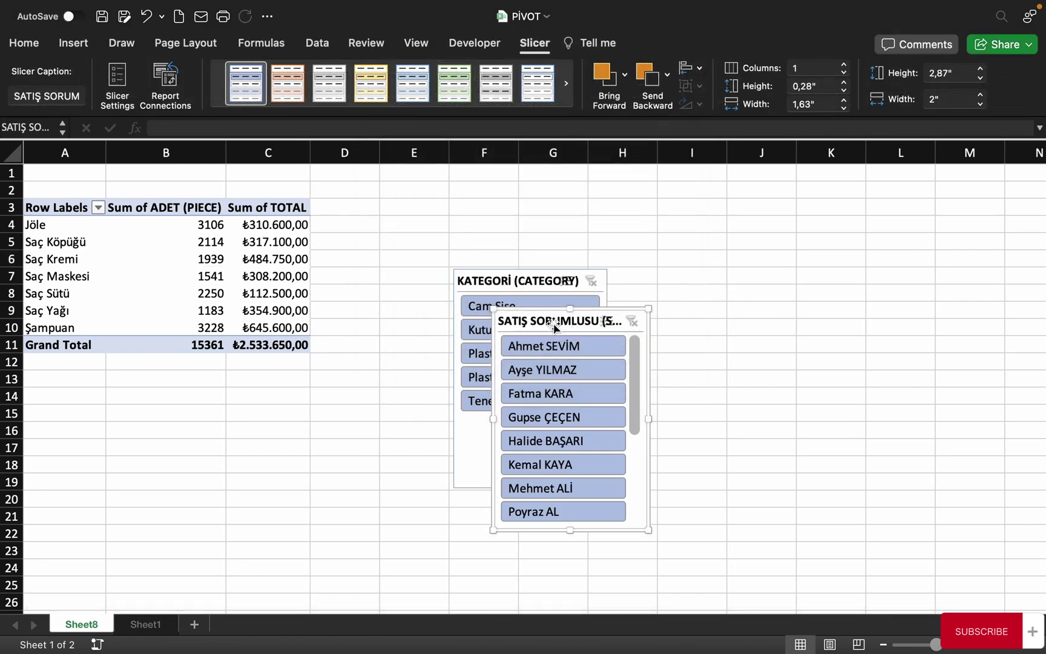
Move the KATEGORİ slicer beside the pivot and the SATIŞ SORUMLUSU slicer next to it, tops aligned.
click(514, 278)
drag(514, 278, 402, 212)
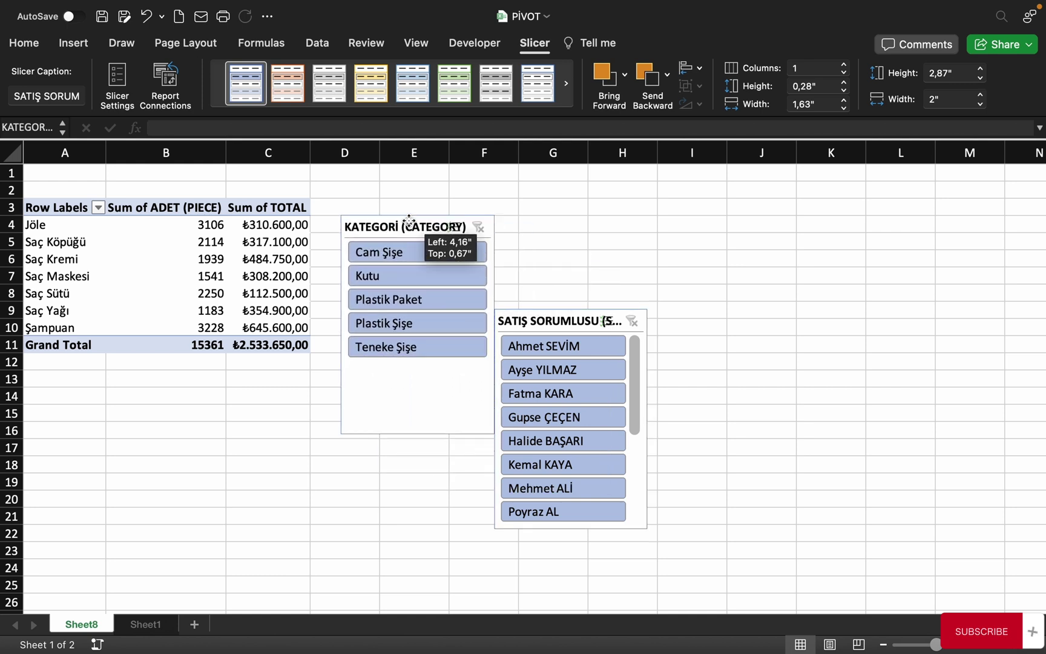
drag(548, 326, 567, 214)
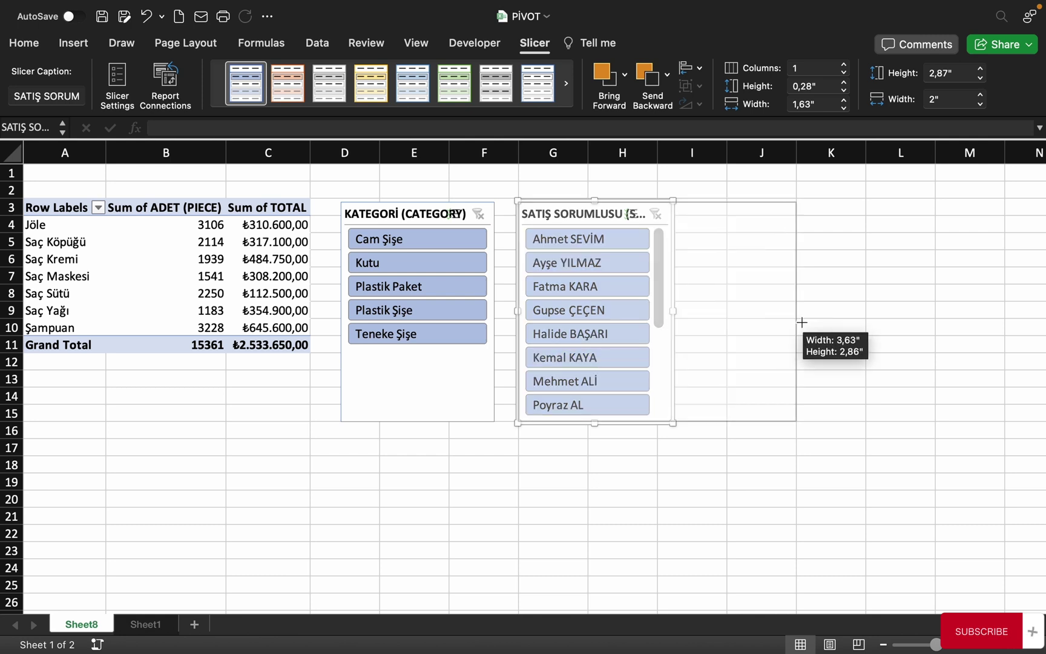
drag(675, 310, 678, 311)
drag(593, 426, 594, 424)
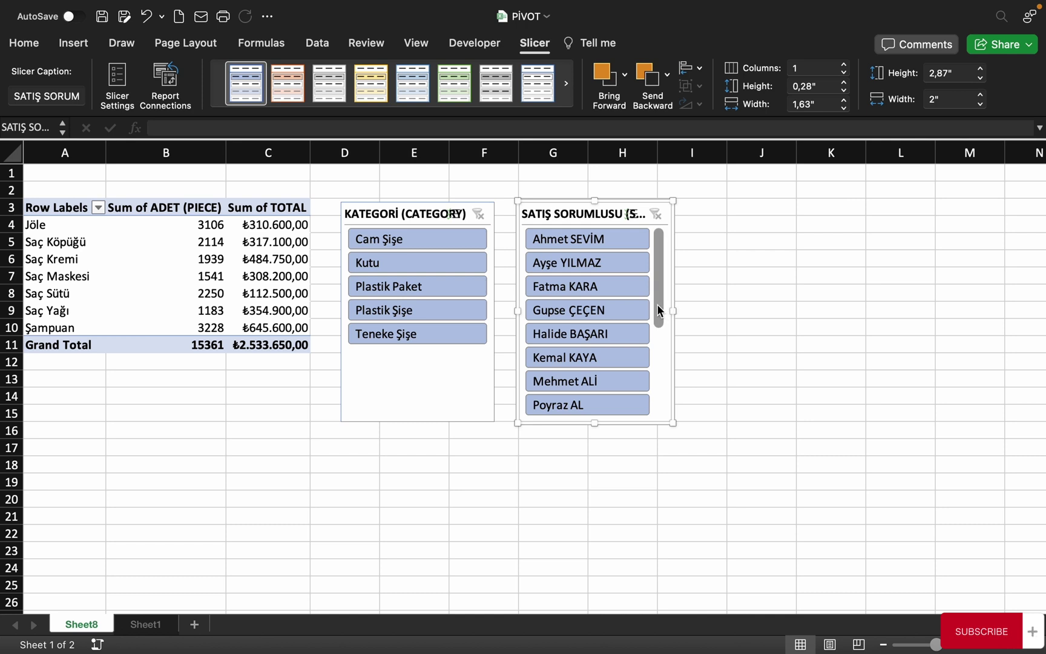
mouse_move(658, 299)
mouse_down()
mouse_move(663, 351)
mouse_move(658, 298)
mouse_move(670, 338)
mouse_move(671, 420)
mouse_move(655, 250)
mouse_move(655, 413)
mouse_move(667, 292)
mouse_move(663, 393)
mouse_move(682, 257)
mouse_move(662, 417)
mouse_move(641, 270)
mouse_up()
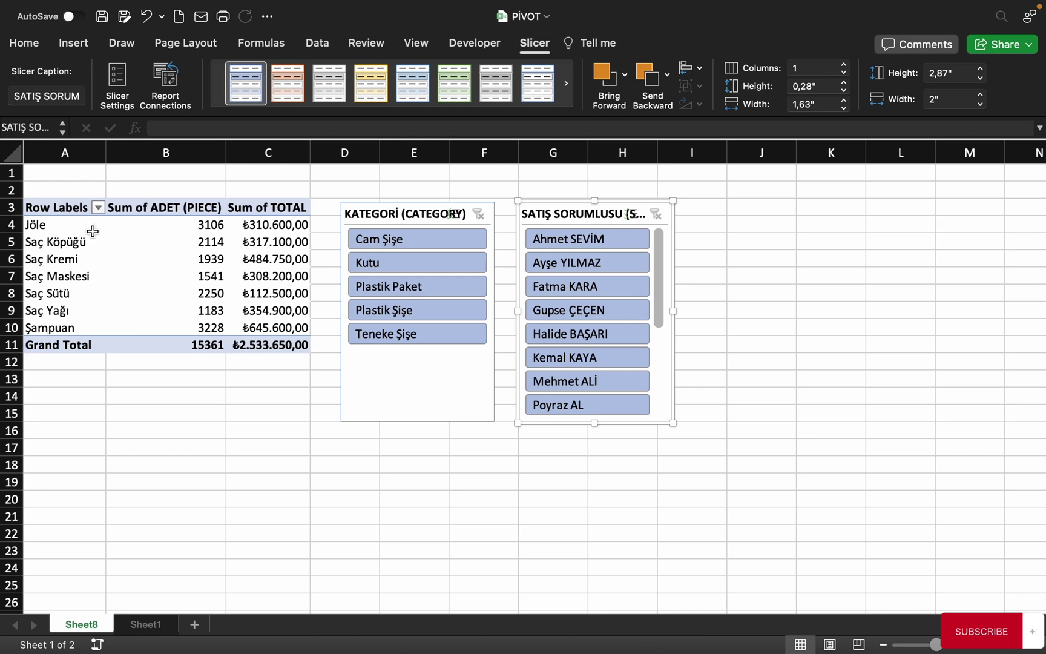
In the KATEGORİ slicer try Cam Şişe, clear it, then filter to Plastik Şişe.
click(419, 239)
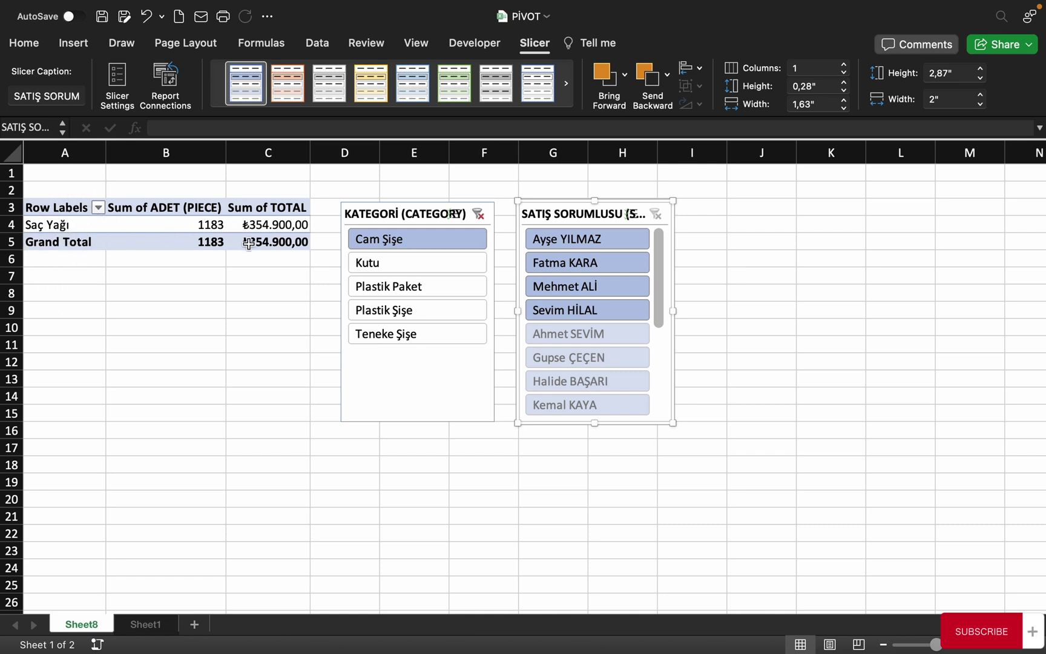
click(478, 215)
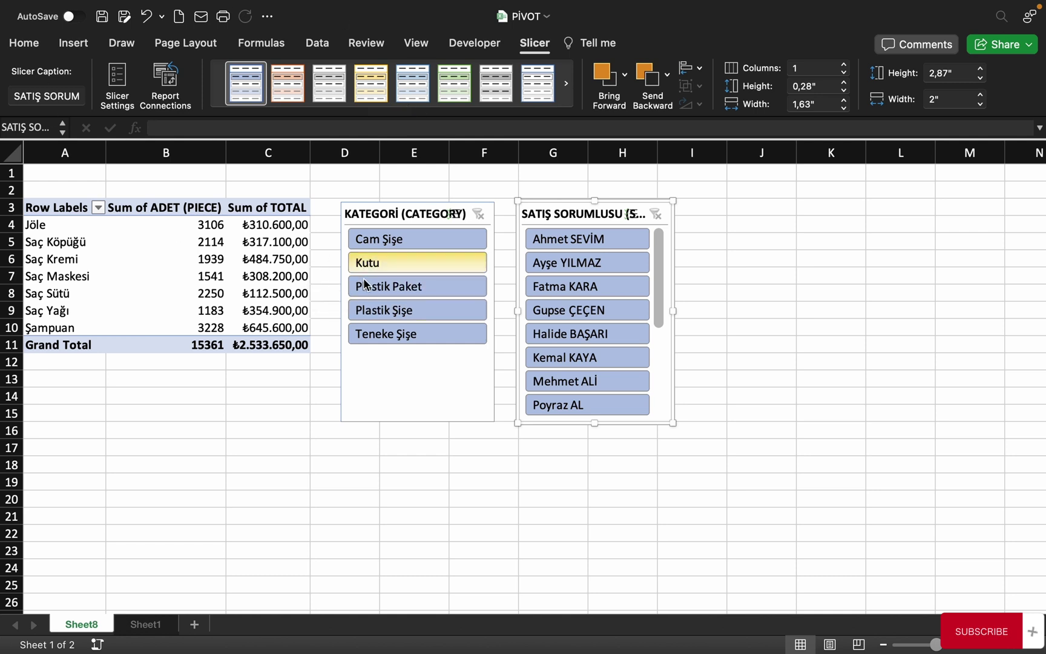
click(402, 288)
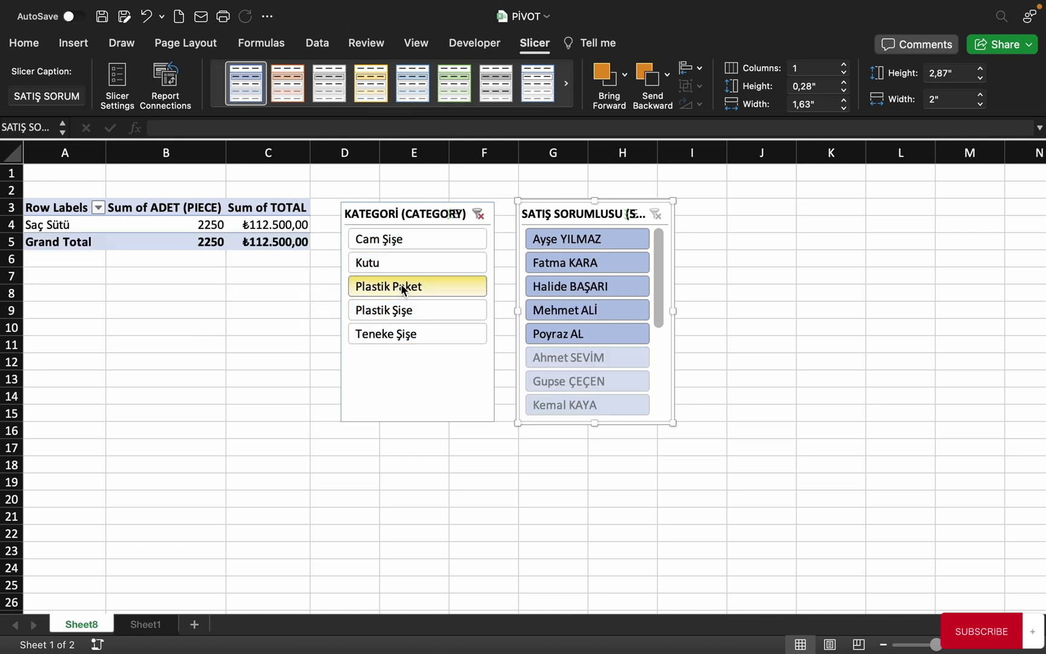
click(393, 310)
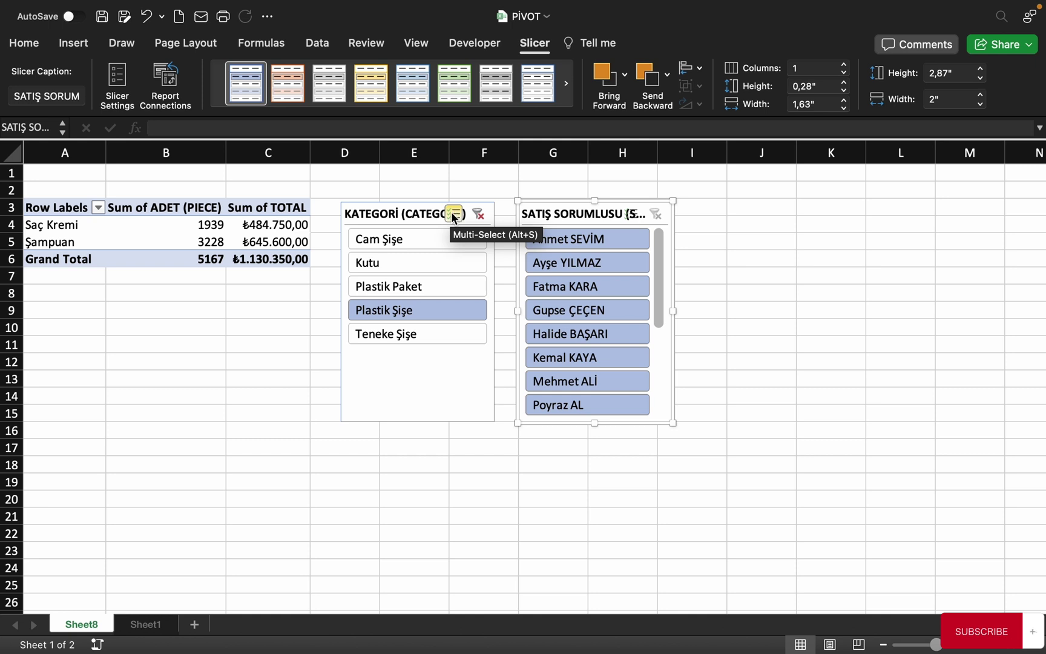
With Multi-Select on, try category combinations: Plastik Paket, Plastik Şişe, Kutu.
click(453, 215)
click(403, 288)
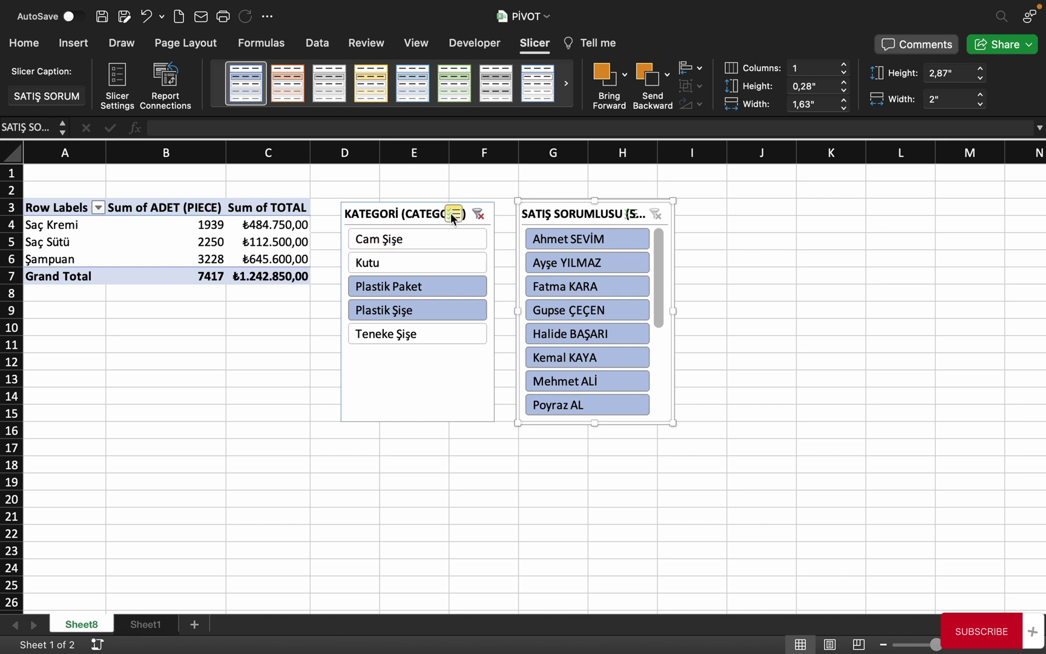
click(403, 311)
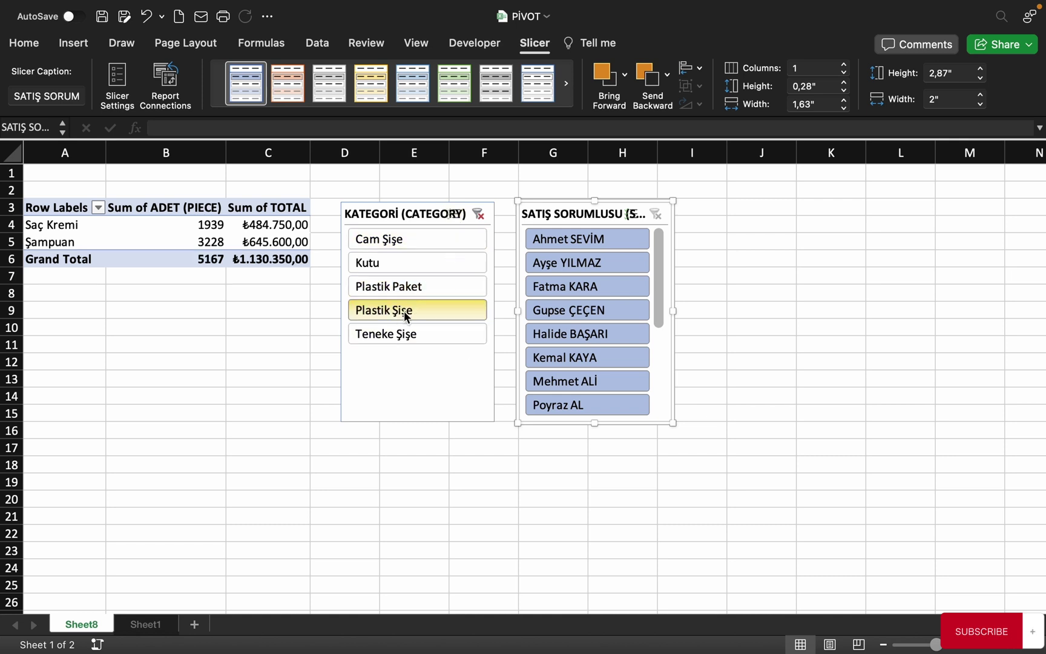
click(427, 283)
click(427, 263)
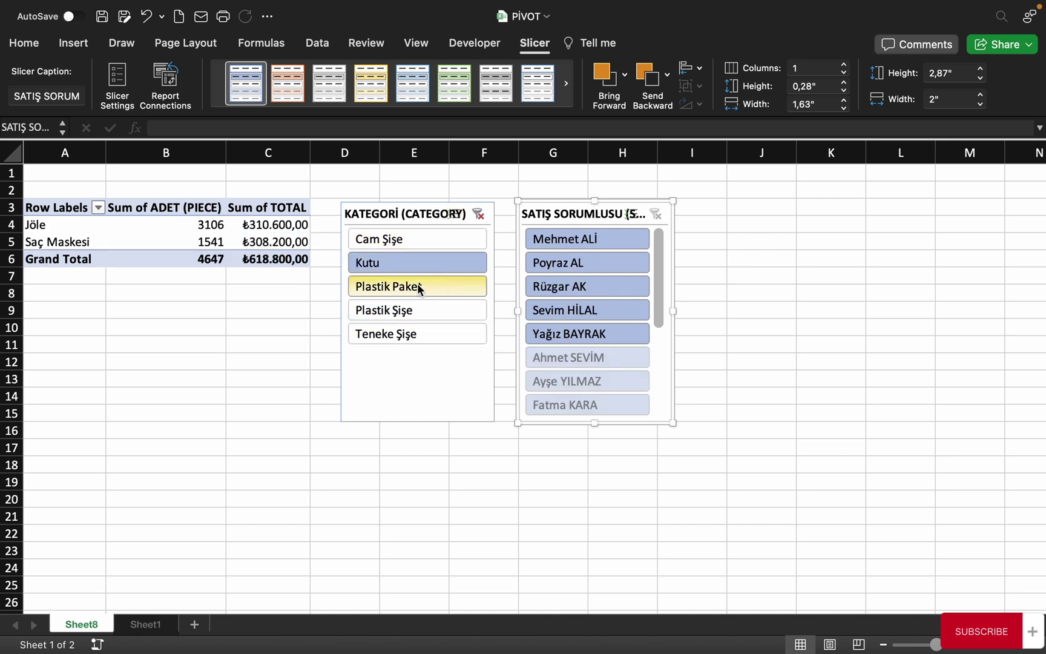
click(418, 284)
click(421, 311)
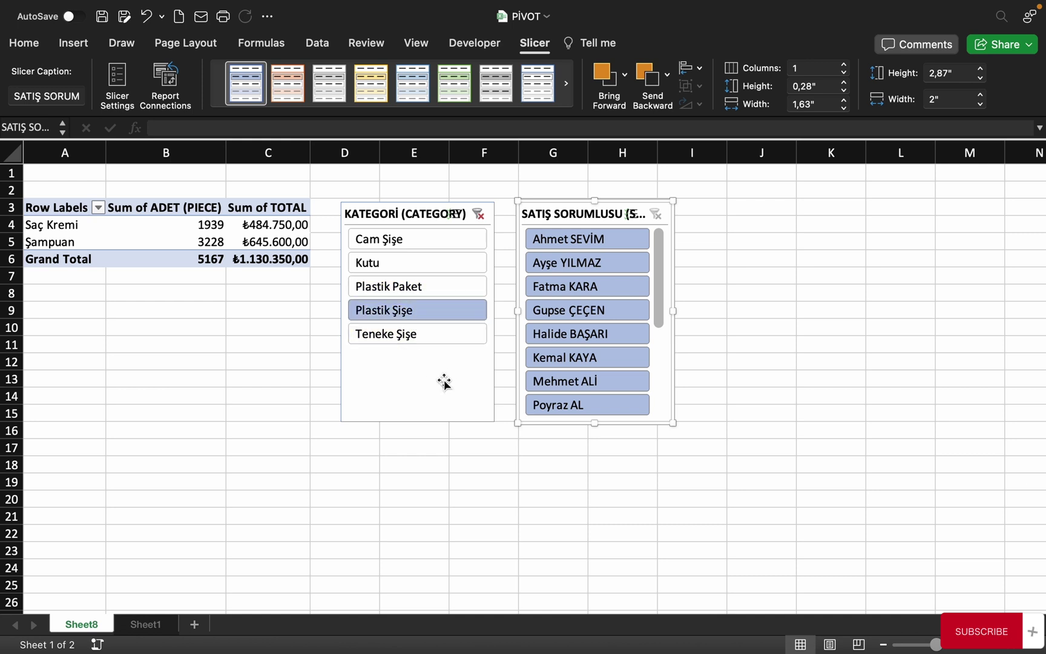
click(403, 289)
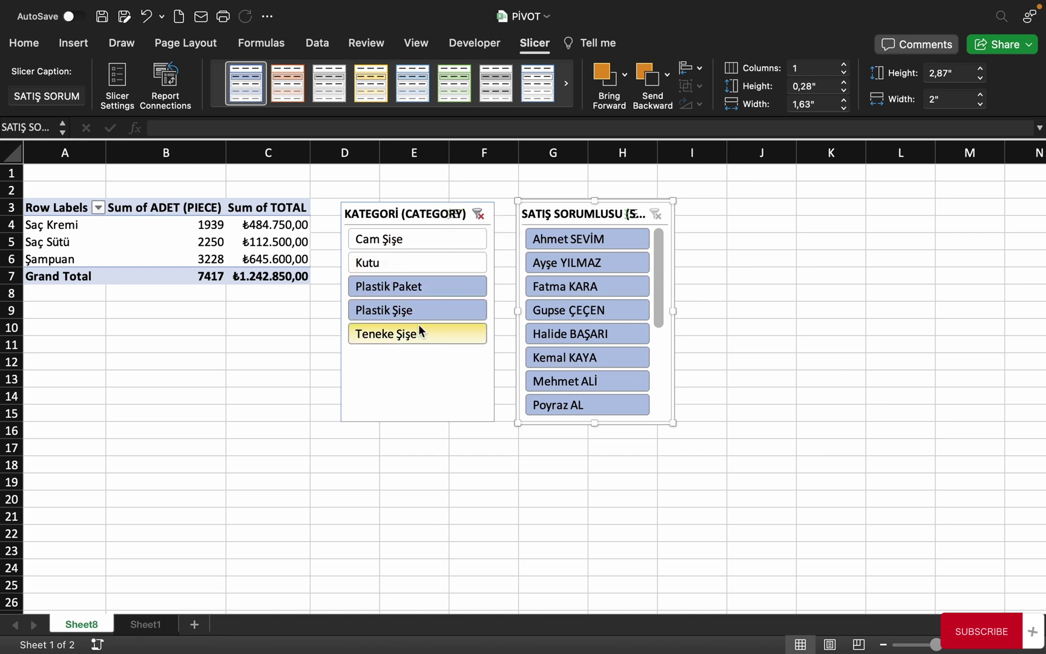
Clear the category filter, pick Cam Şişe and one salesperson, leaving Saç Yağı at 425 pieces.
click(479, 214)
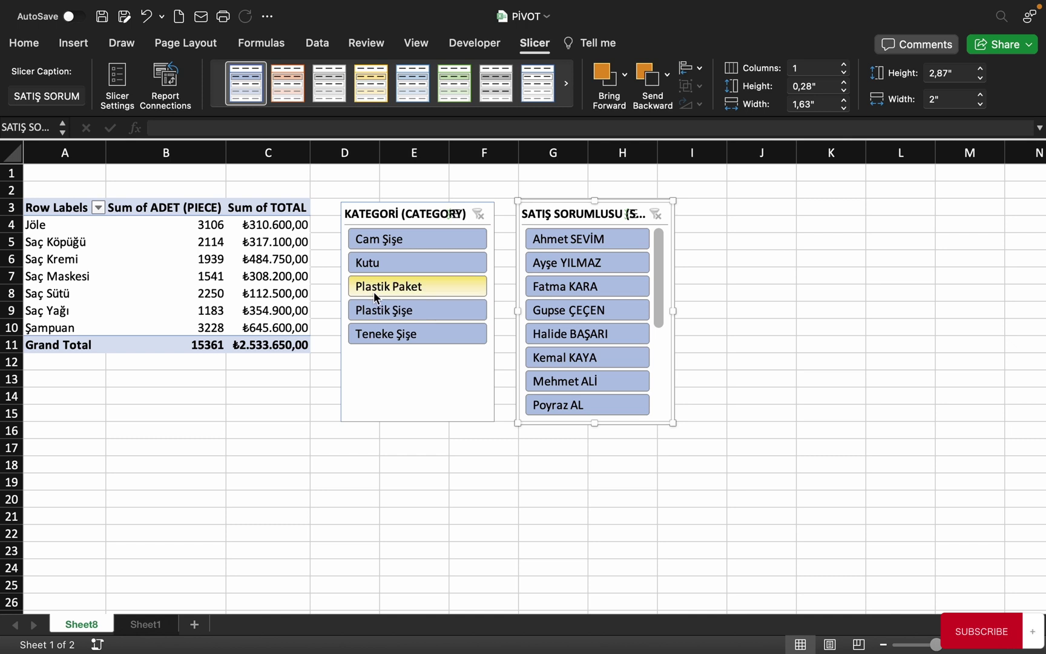
click(406, 238)
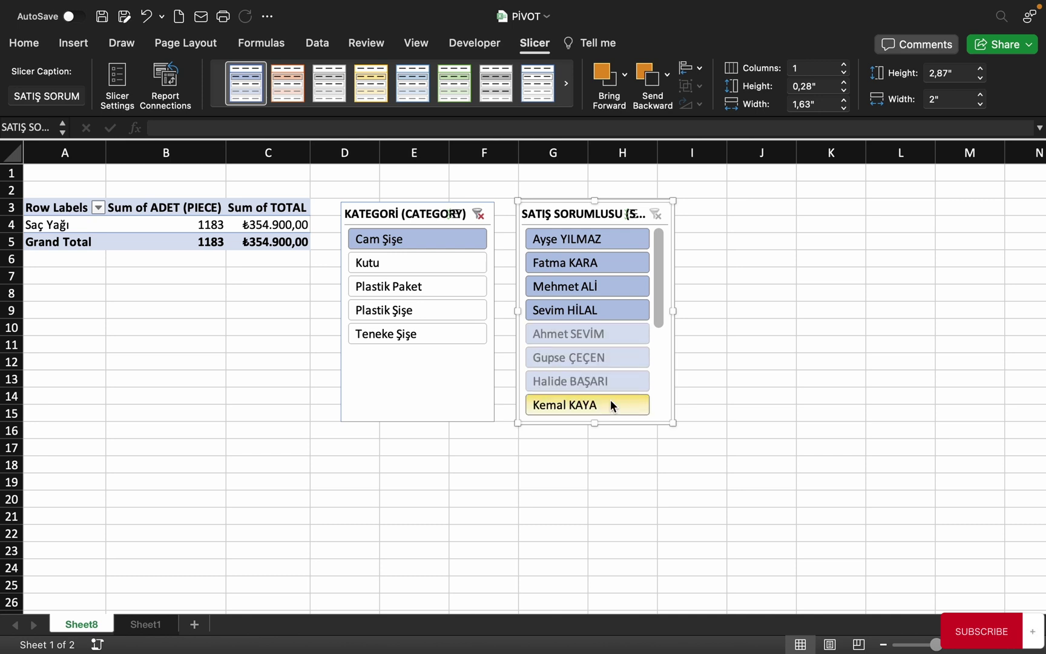
mouse_move(657, 316)
mouse_down()
mouse_move(661, 387)
mouse_move(577, 294)
mouse_up()
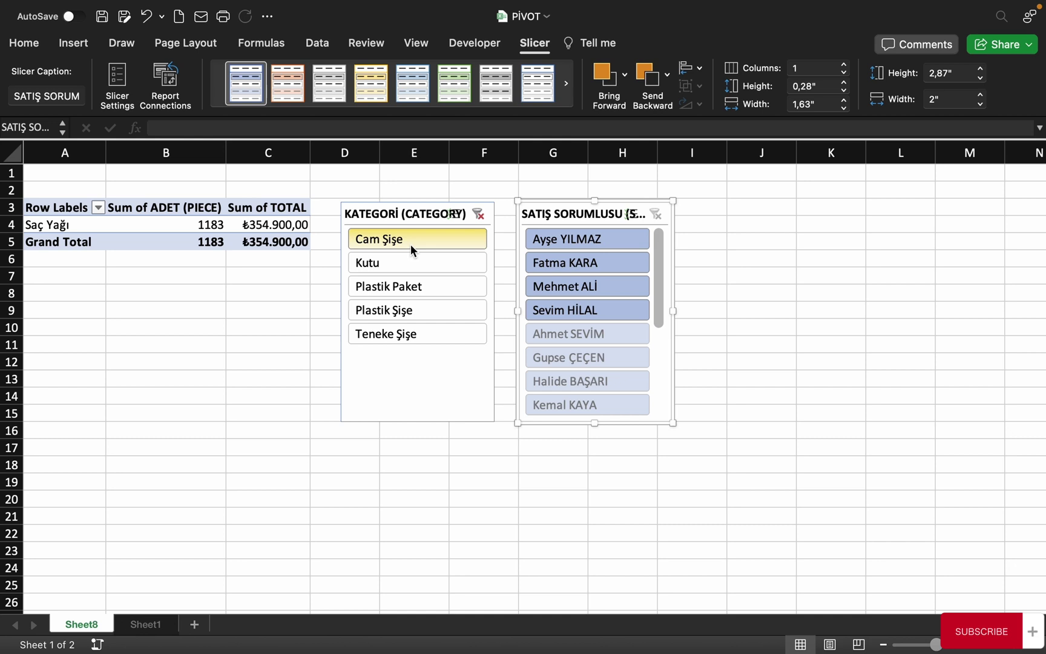
click(616, 287)
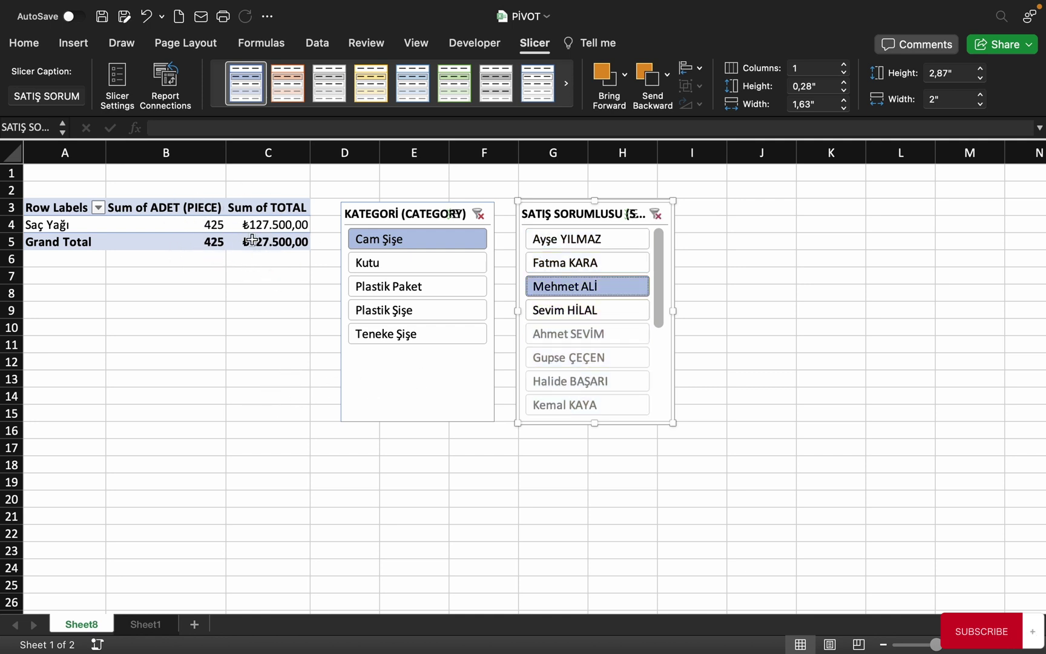
click(382, 240)
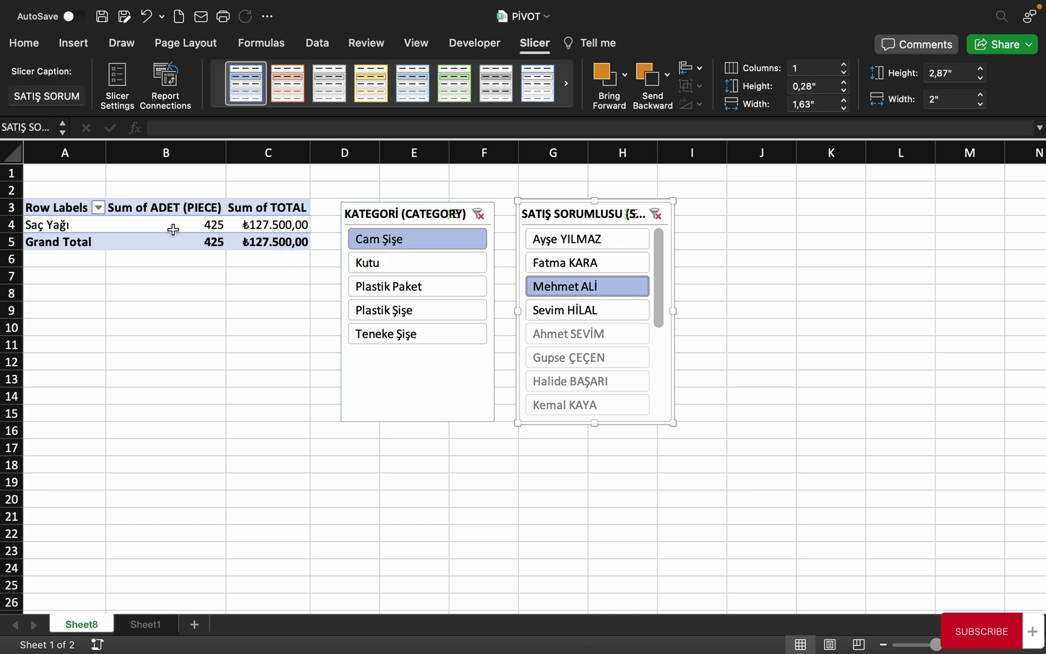
Clear the filters on both the SATIŞ SORUMLUSU and KATEGORİ slicers.
click(584, 284)
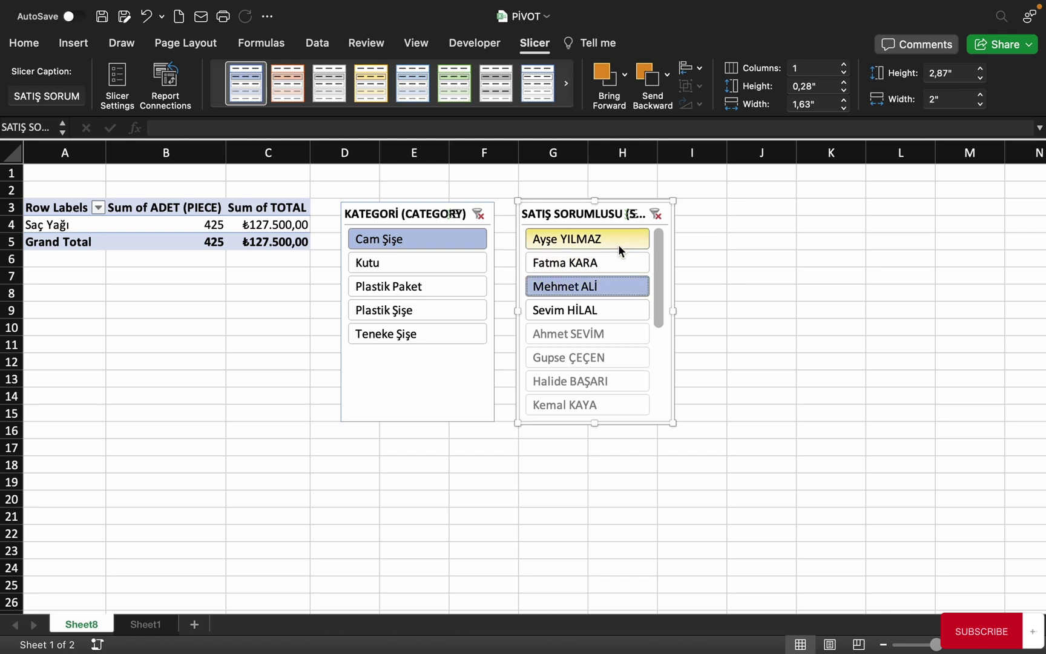
click(657, 215)
click(478, 214)
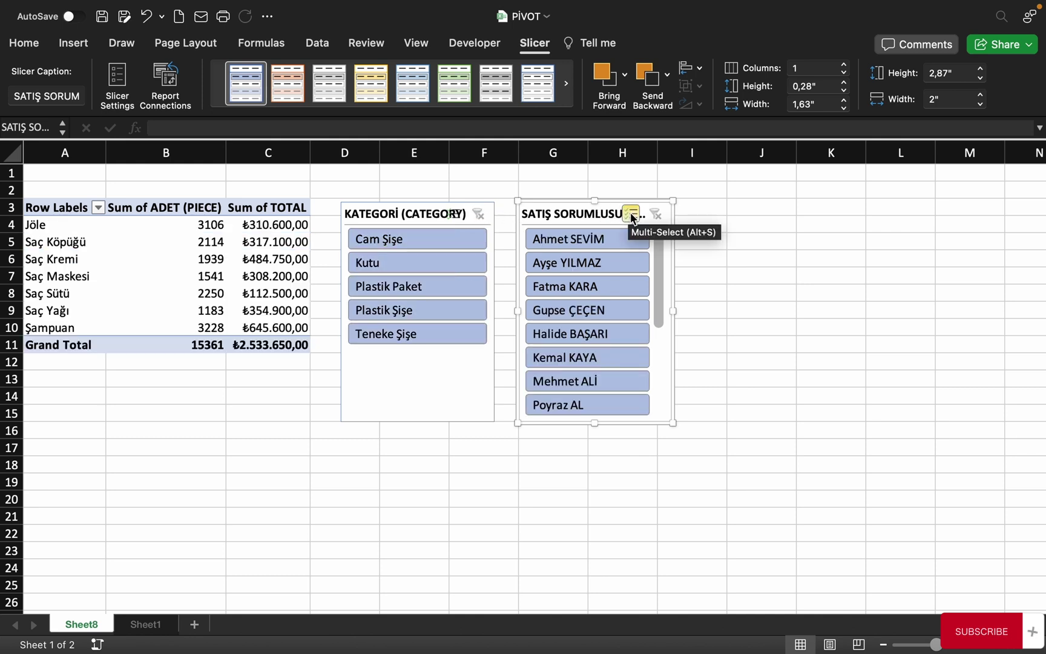
Exclude four salespeople from the totals, then clear the salesperson filter again.
click(605, 240)
click(627, 286)
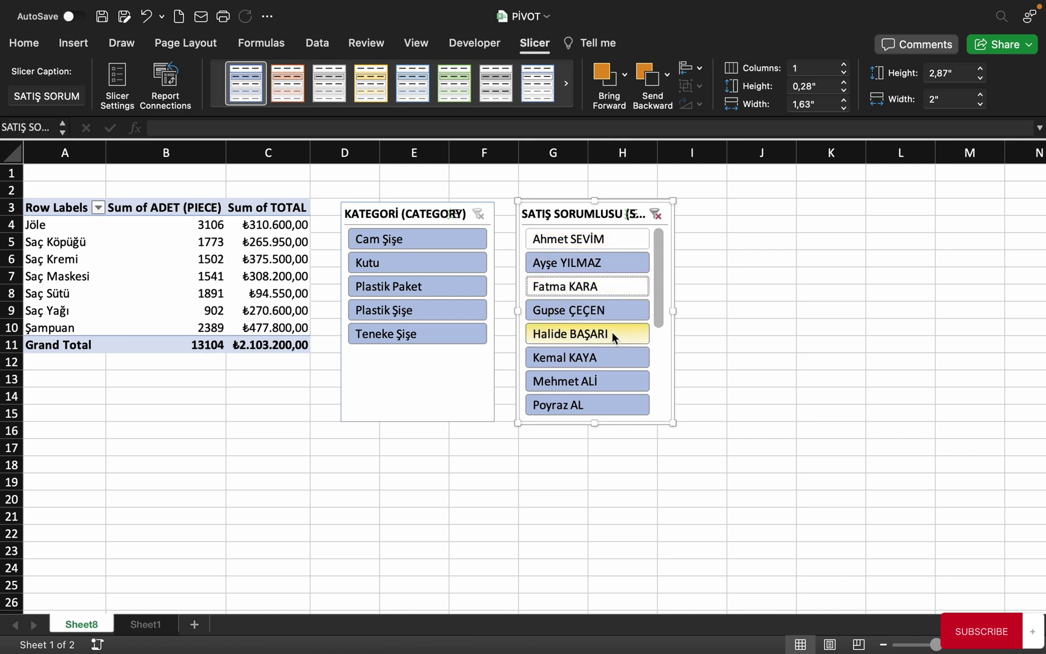
click(612, 333)
click(619, 358)
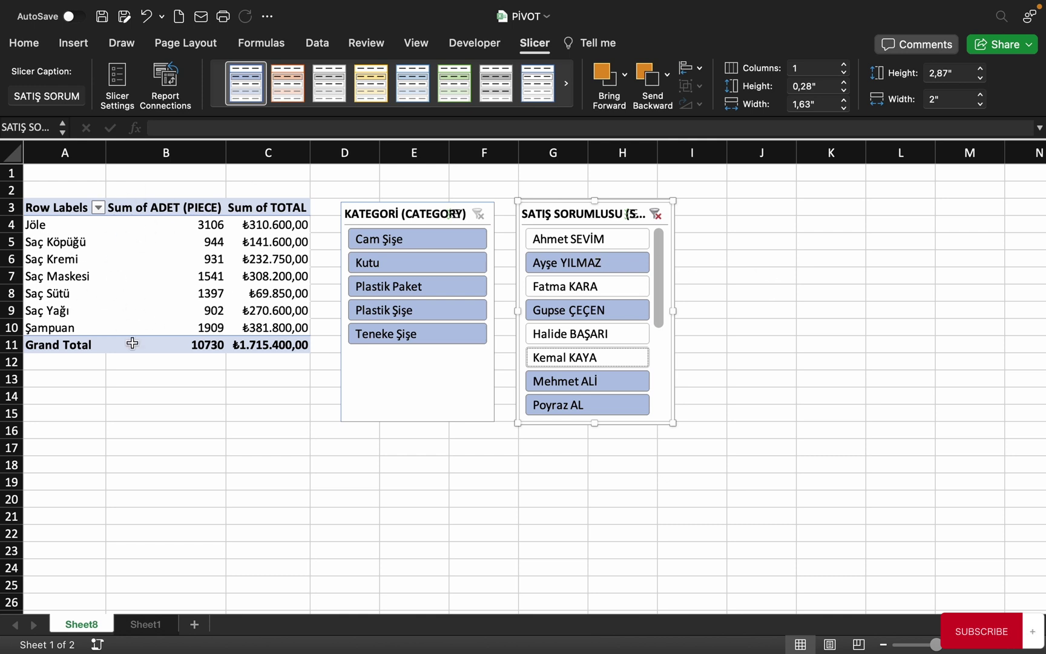
click(656, 214)
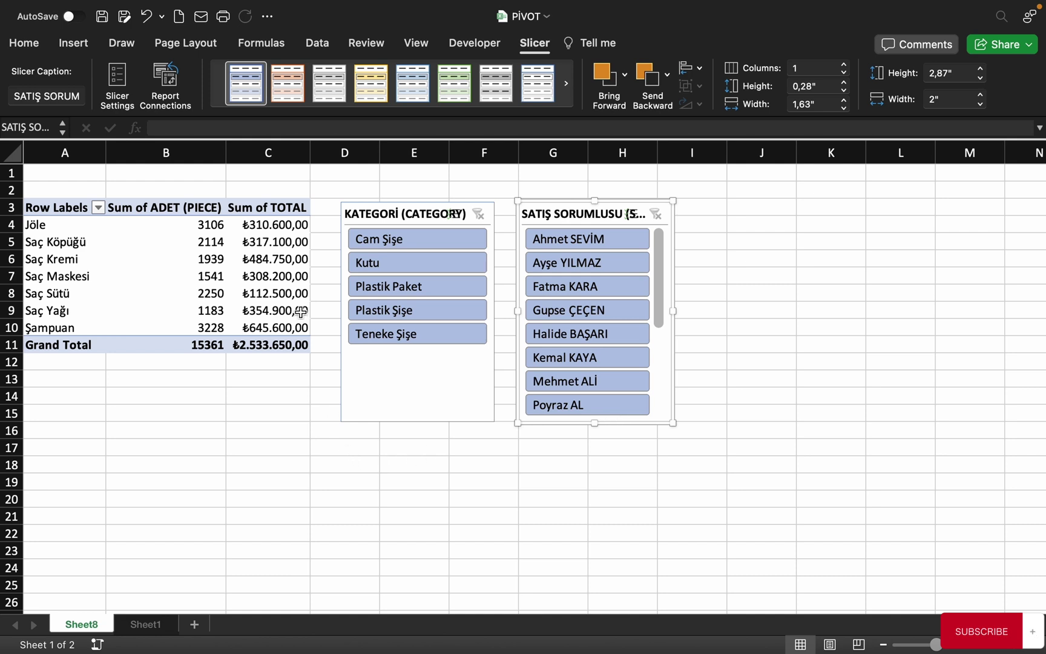
Select each slicer, then deselect them by clicking empty cell K7.
click(453, 213)
click(563, 210)
click(816, 272)
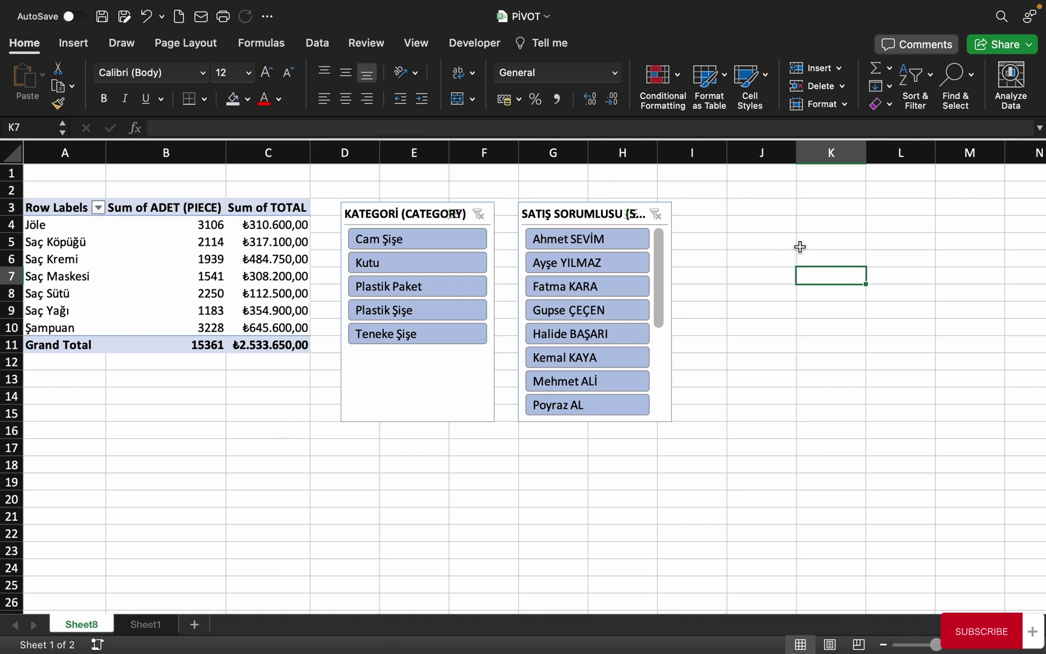
Edit the KATEGORİ slicer's caption in the Slicer Caption box, leaving it as KAATEGORİ.
click(377, 212)
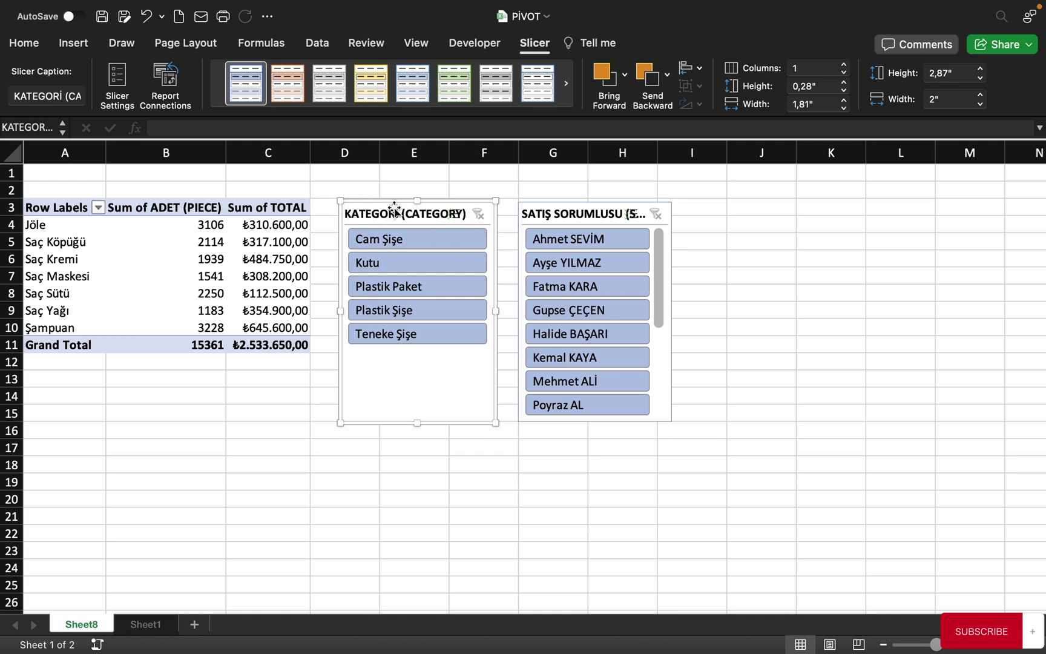
click(54, 96)
triple_click(55, 96)
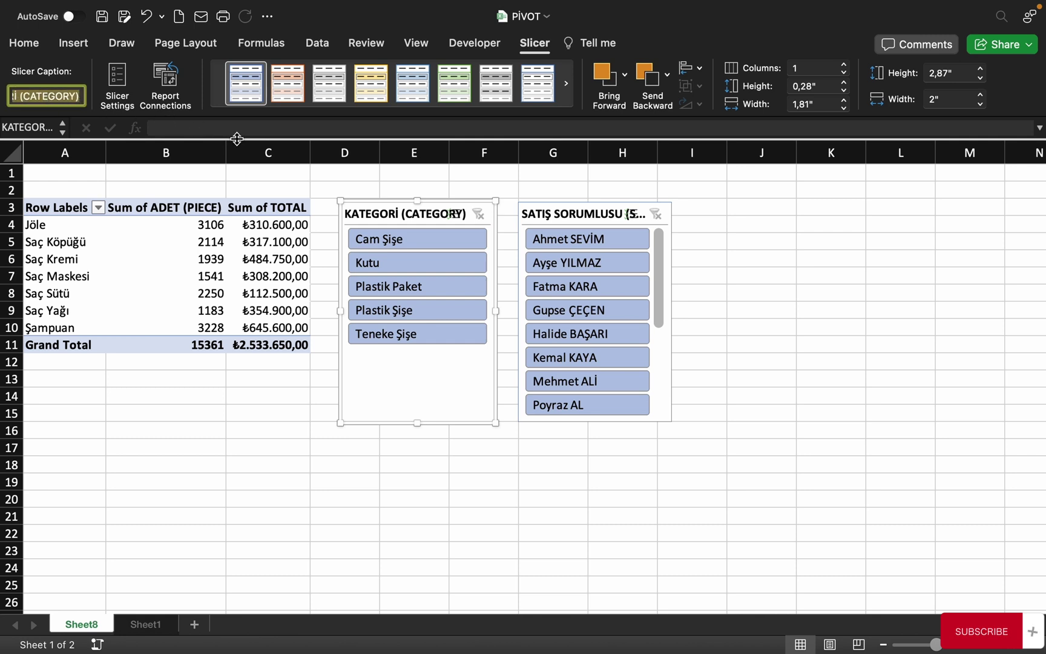
text(KAATEGORİ)
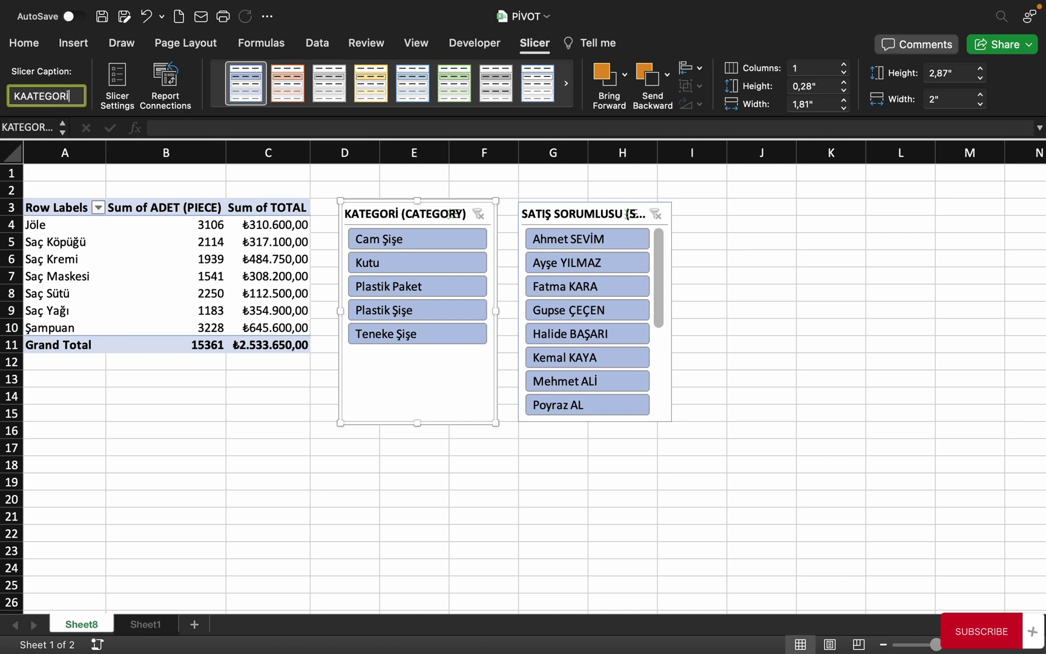
key(Return)
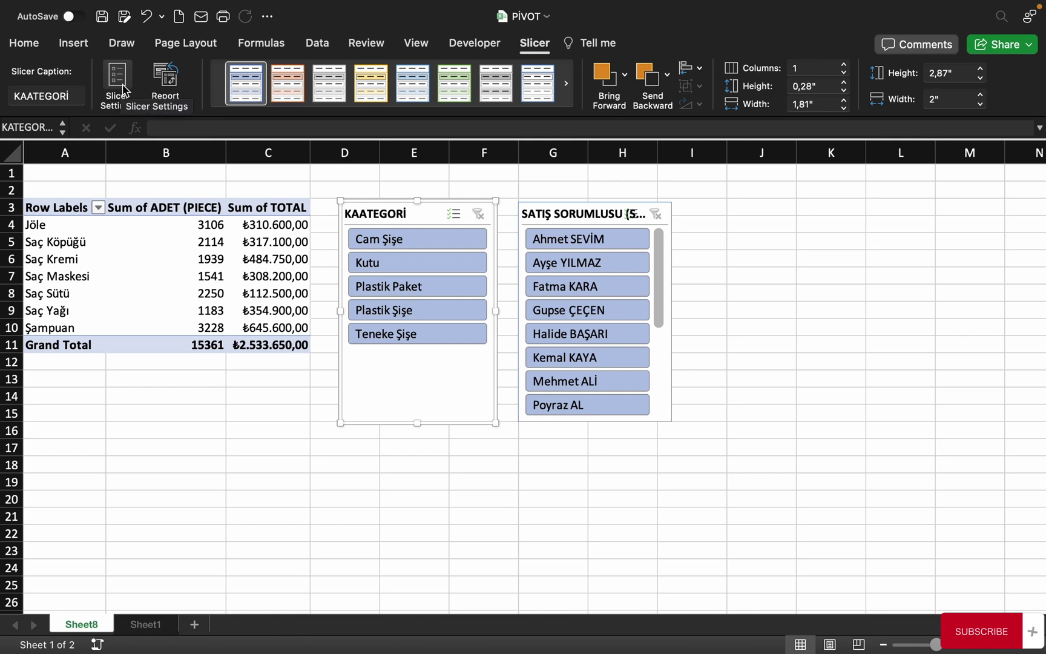
In Slicer Settings, correct the caption back to KATEGORİ and turn off Display header.
click(124, 85)
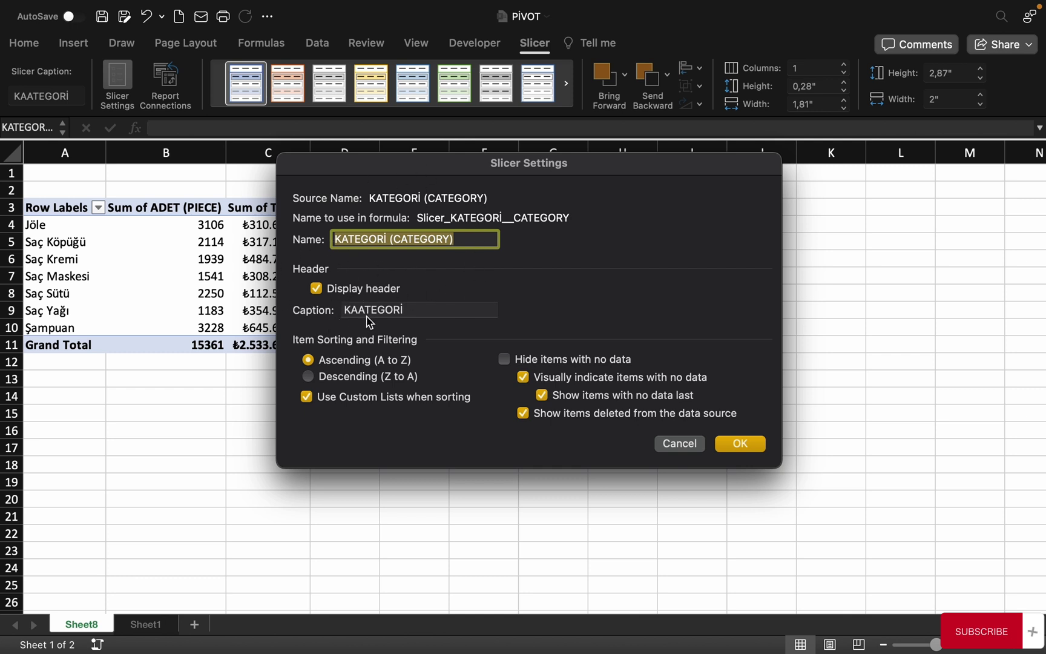
click(361, 311)
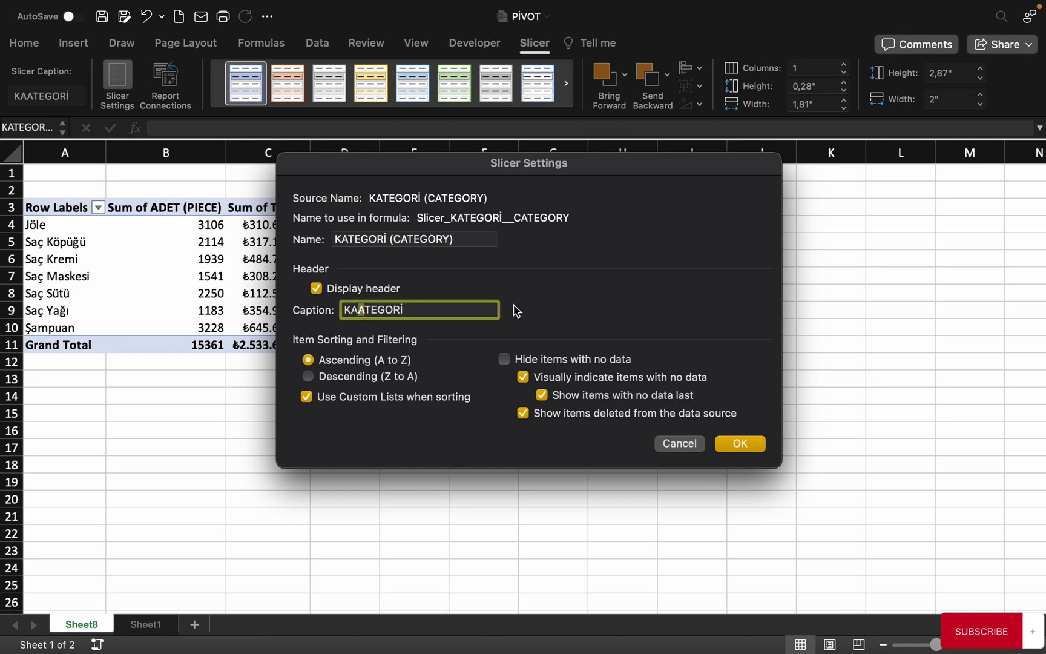
key(BackSpace)
click(316, 289)
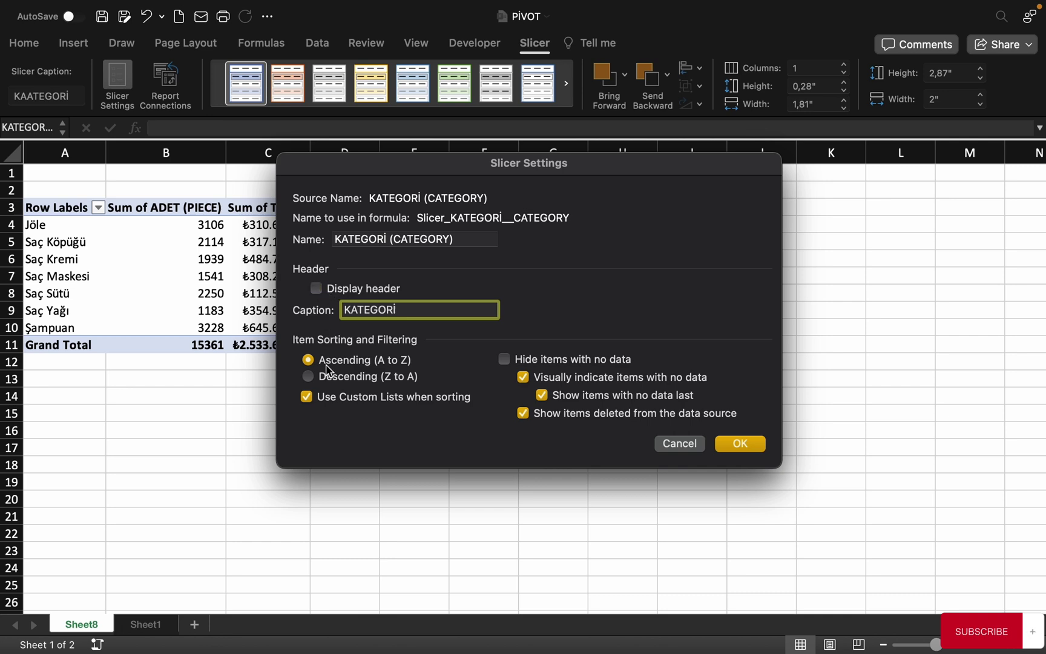
click(732, 443)
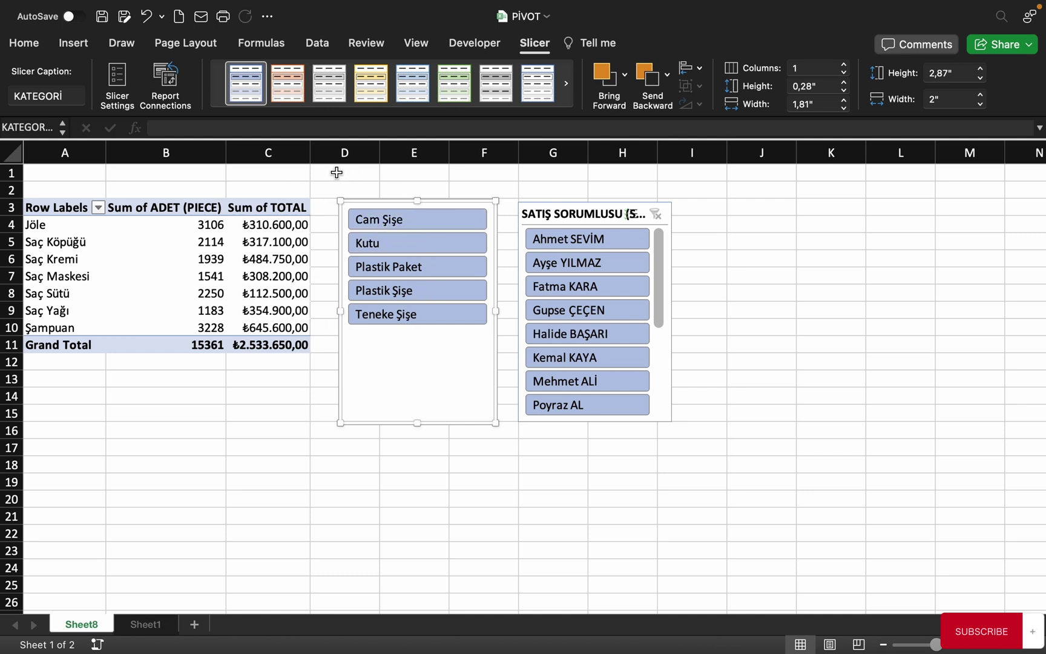
Reopen the KATEGORİ slicer settings, tick Display header, and shift the dialog to view the slicers.
click(118, 83)
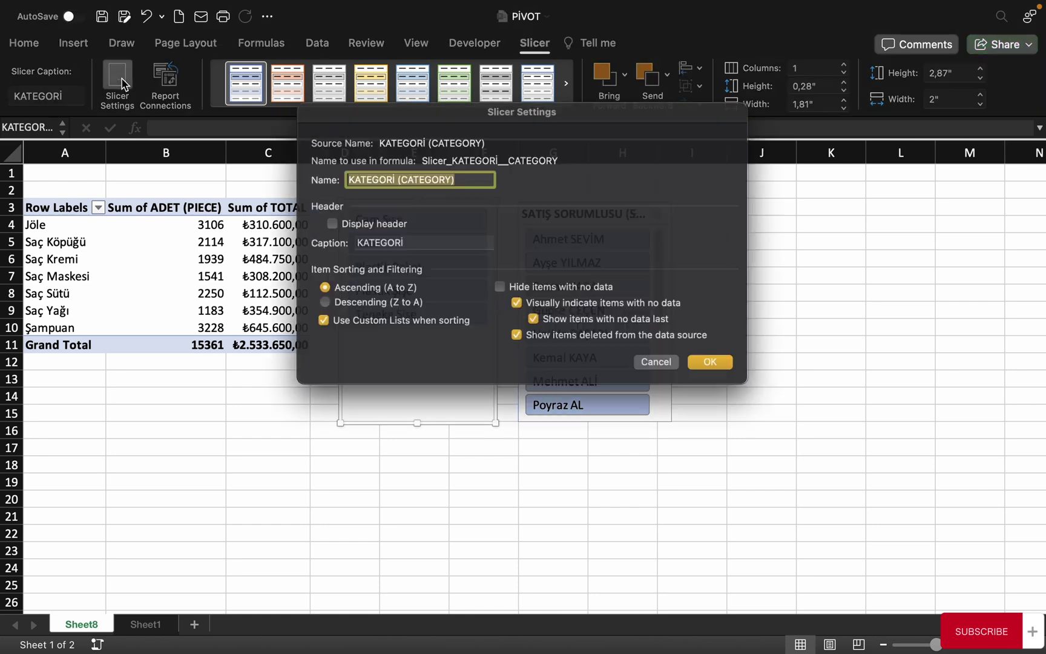
click(309, 221)
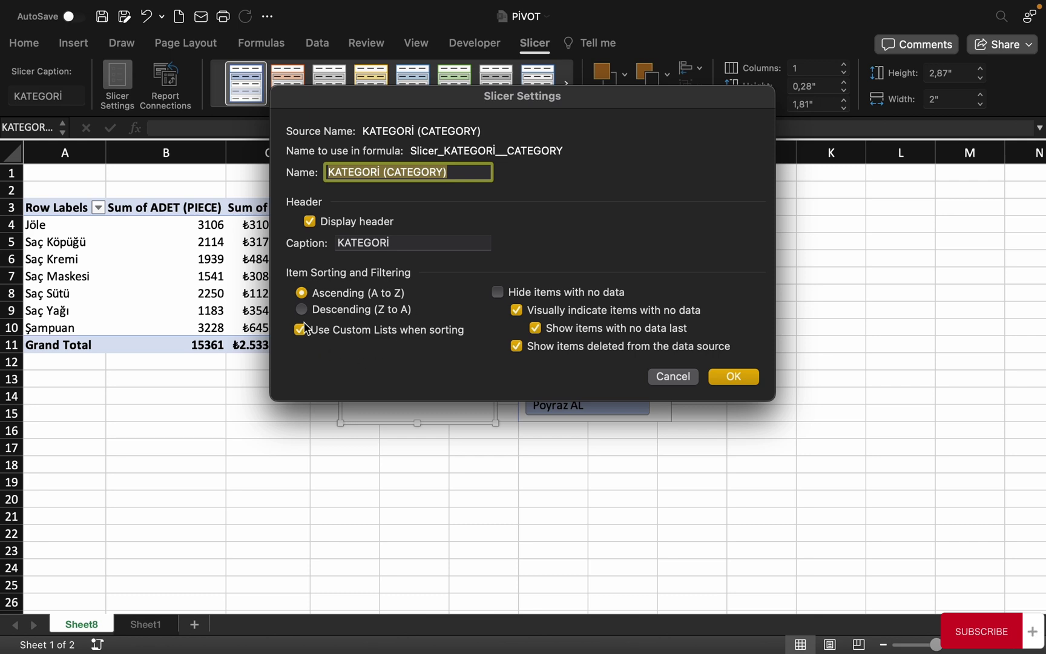
drag(446, 100, 490, 219)
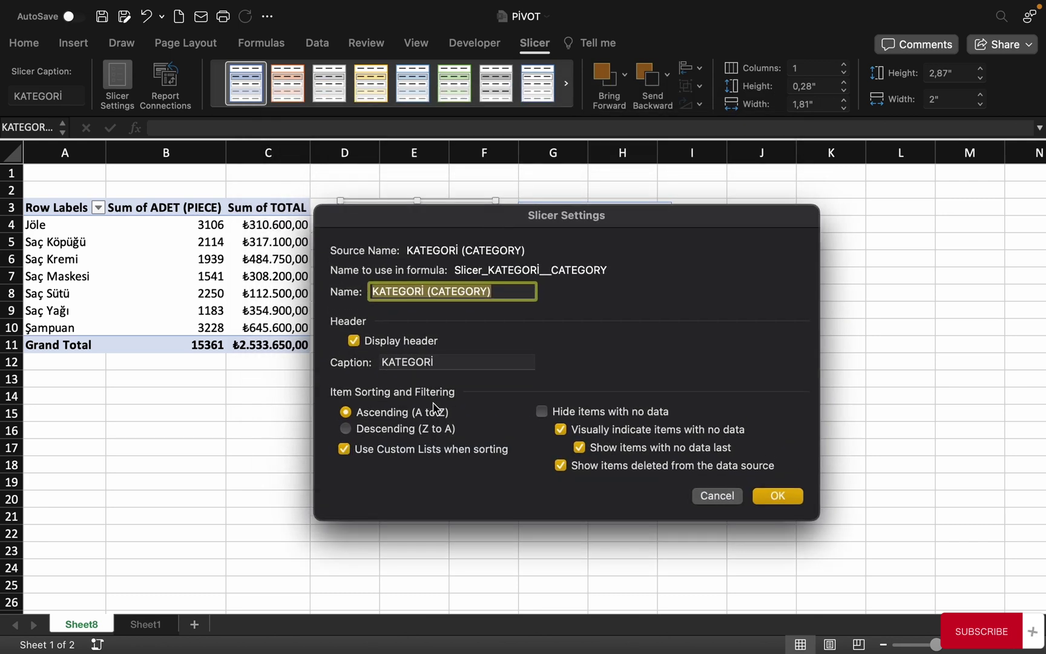
drag(419, 221, 393, 382)
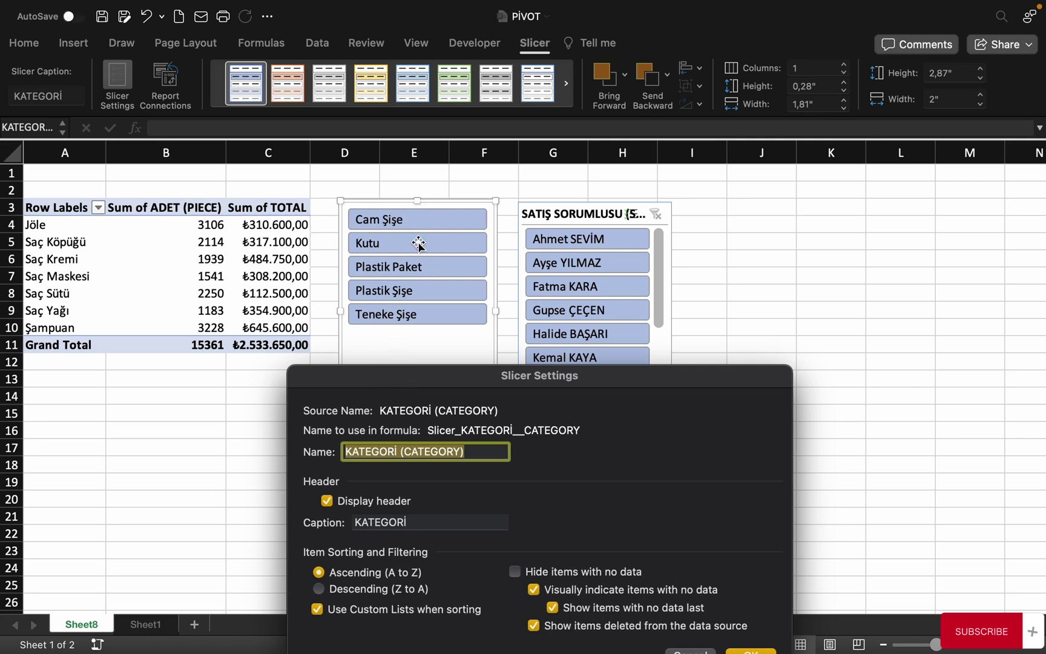
drag(418, 388, 412, 171)
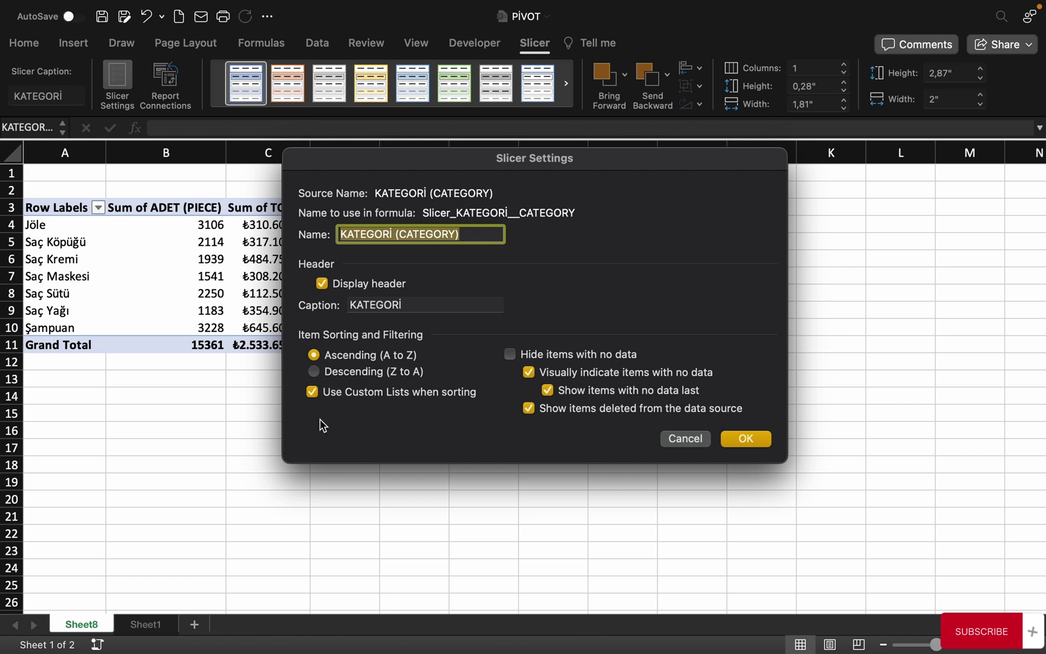
mouse_move(416, 170)
mouse_down()
mouse_move(335, 368)
mouse_move(366, 181)
mouse_up()
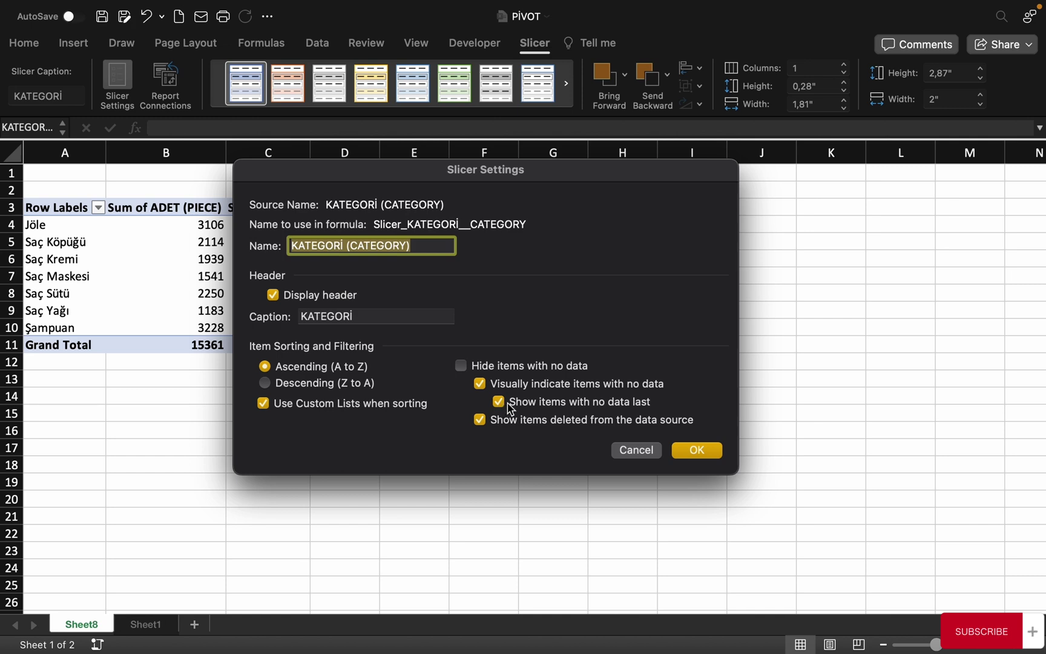
Move the Slicer Settings dialog around to inspect the slicers and pivot table behind it.
drag(551, 177, 544, 388)
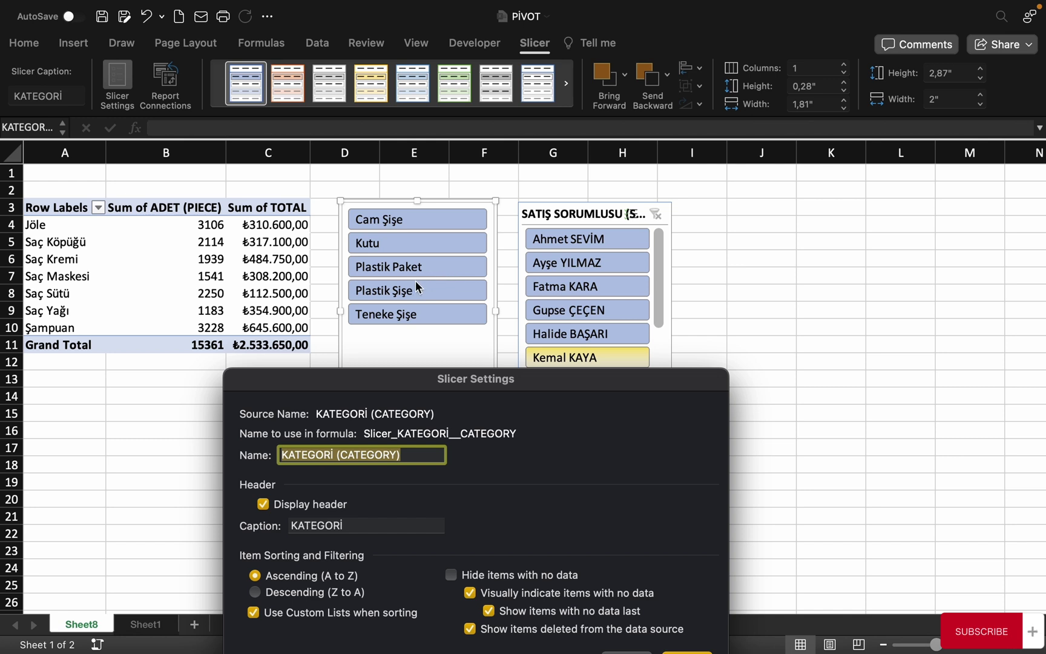
drag(561, 381, 510, 447)
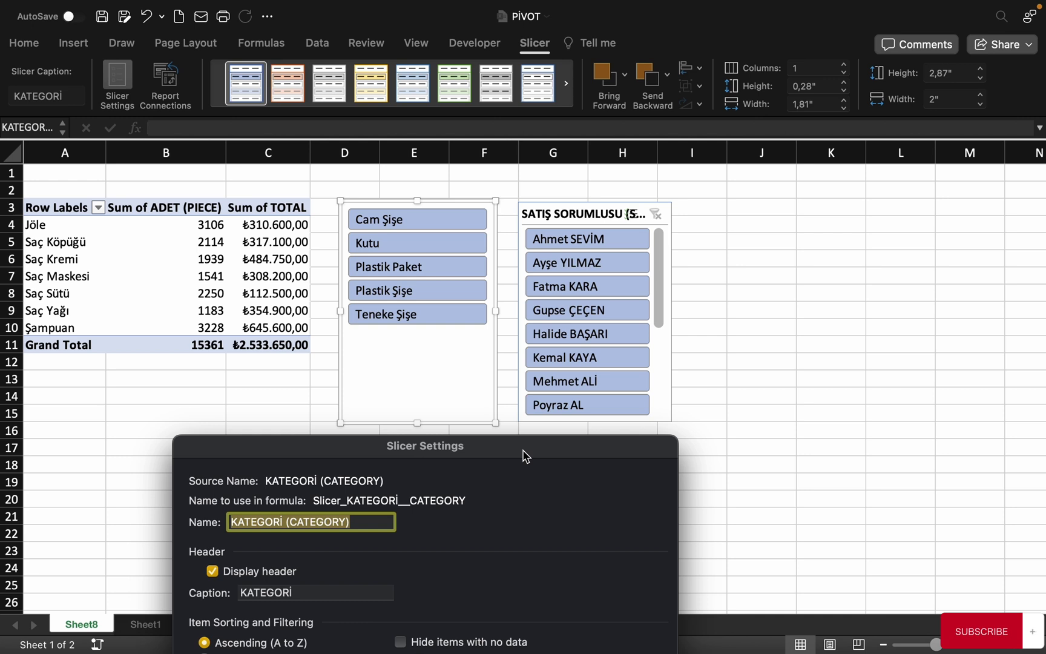
drag(524, 454, 545, 478)
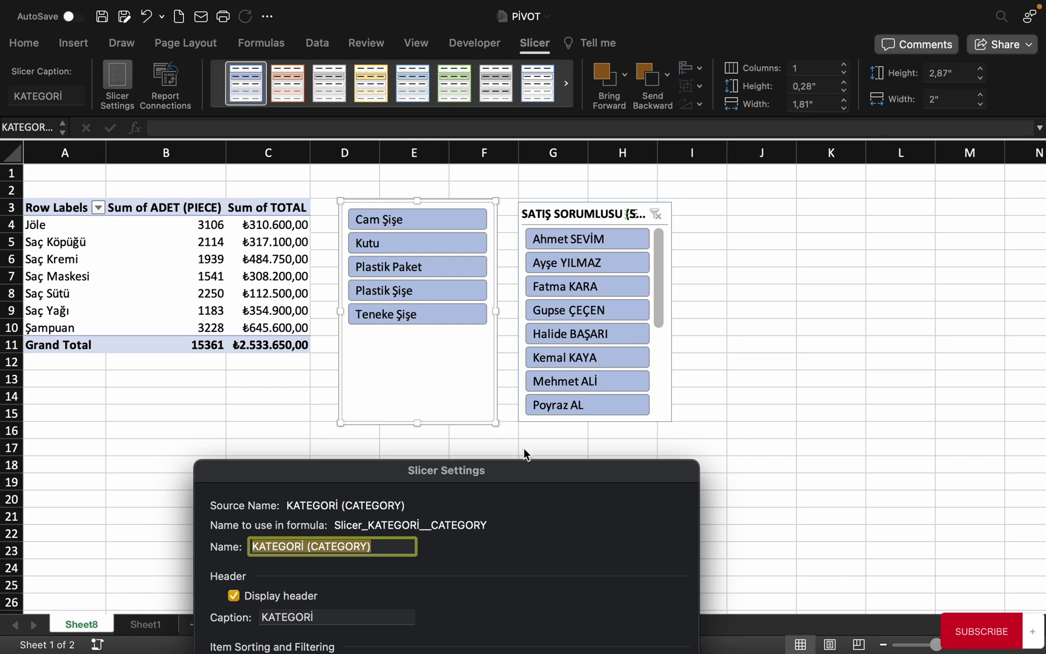
drag(523, 478, 463, 172)
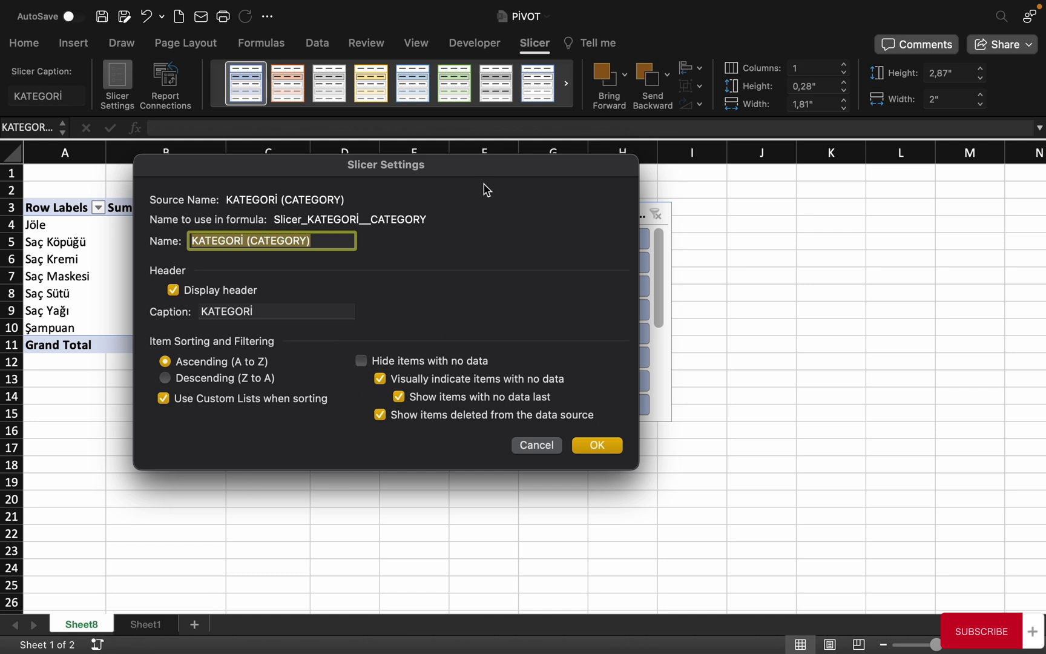
drag(478, 165, 590, 309)
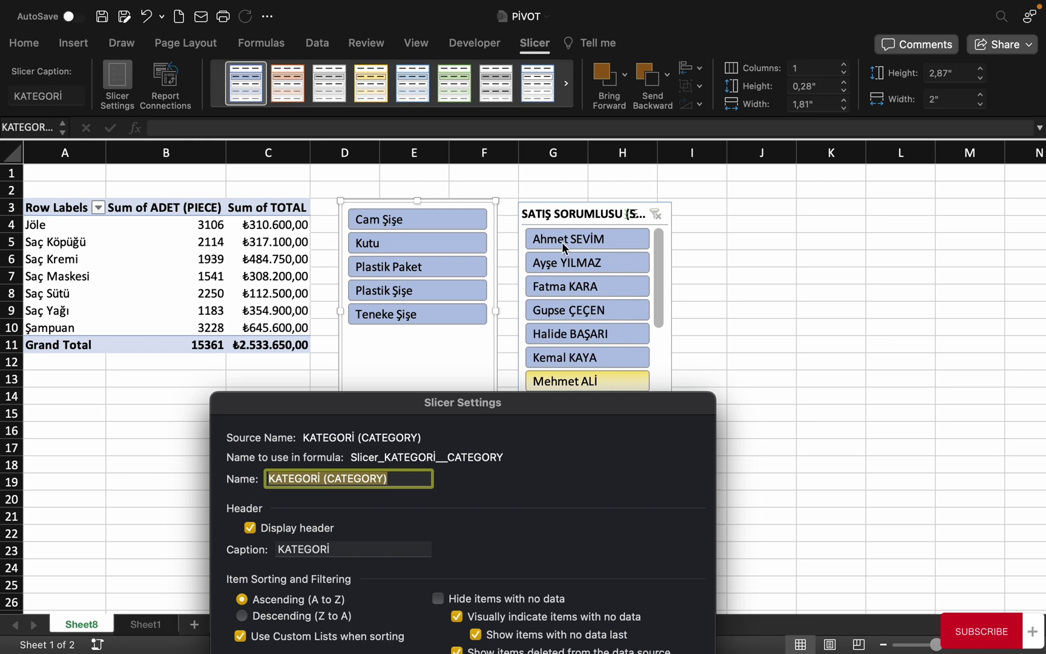
mouse_move(583, 403)
mouse_down()
mouse_move(498, 243)
mouse_move(507, 185)
mouse_up()
Leave Hide items with no data unchecked and confirm, so KATEGORİ shows its header.
click(365, 381)
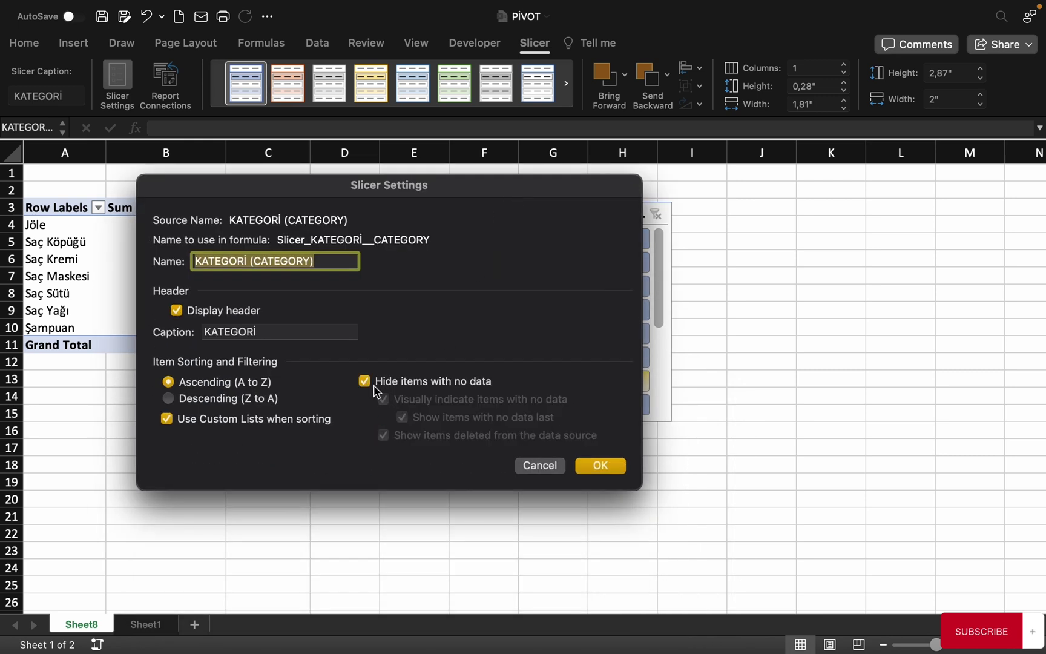
click(365, 382)
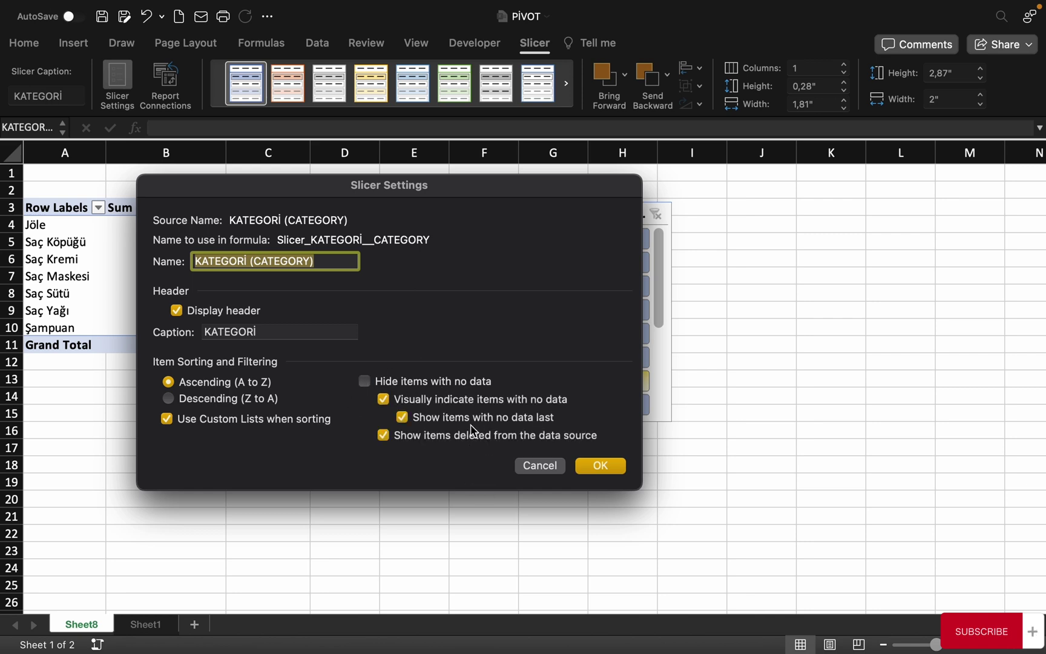
click(598, 466)
click(404, 486)
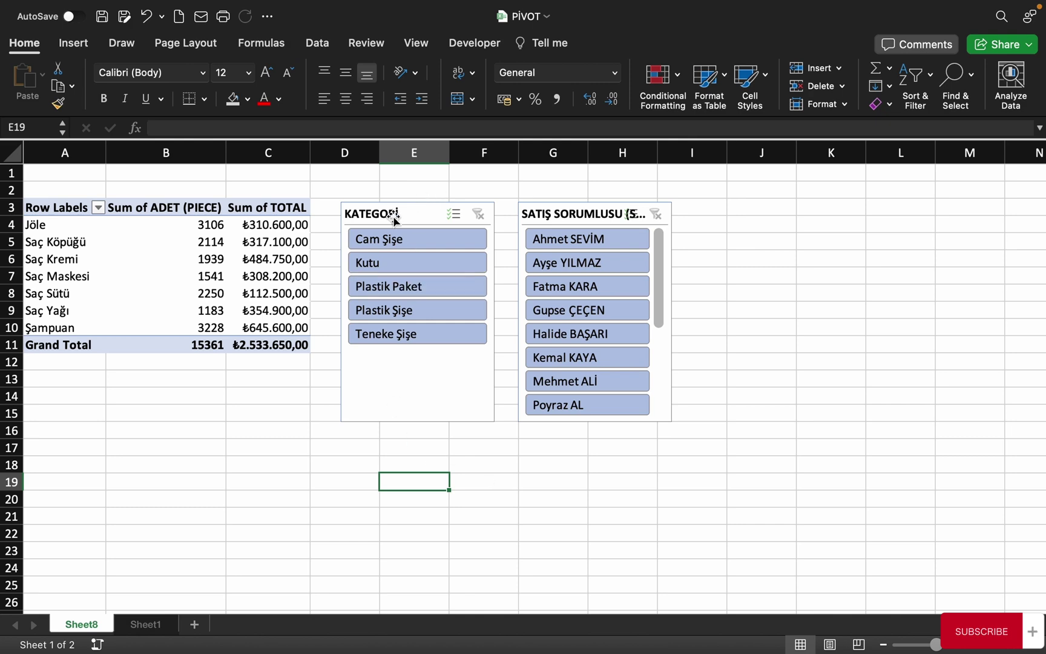
click(416, 213)
click(529, 43)
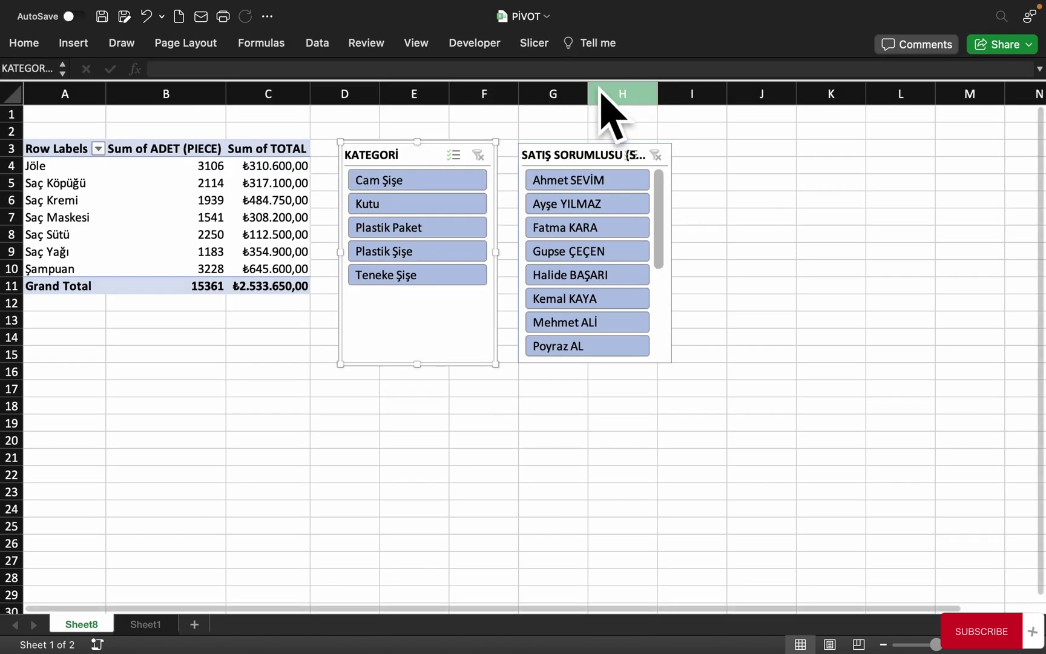
click(534, 43)
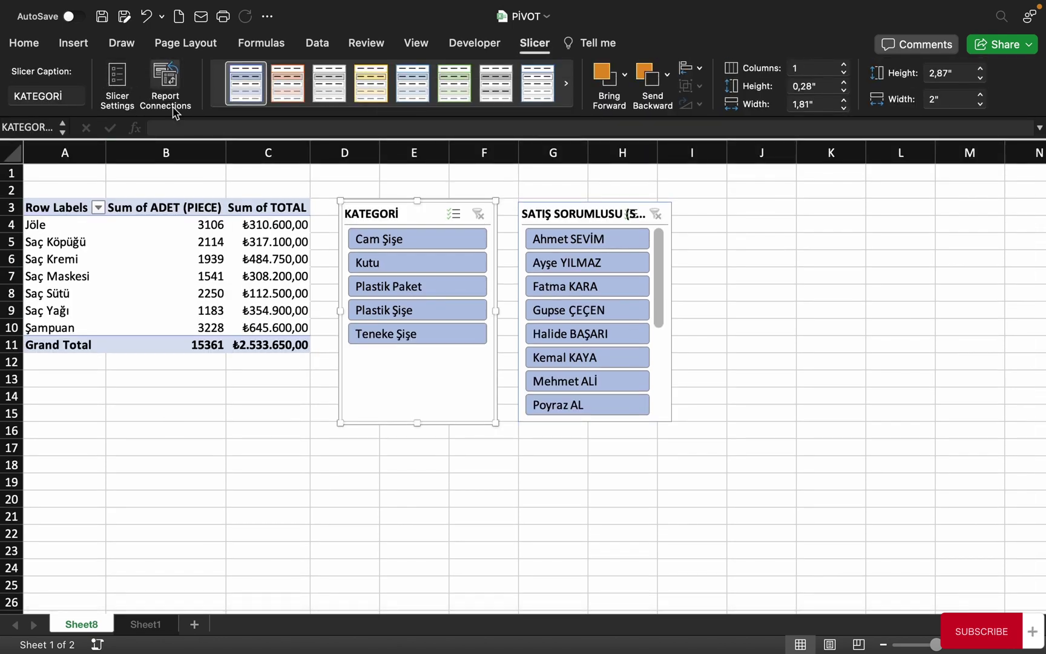
right_click(403, 210)
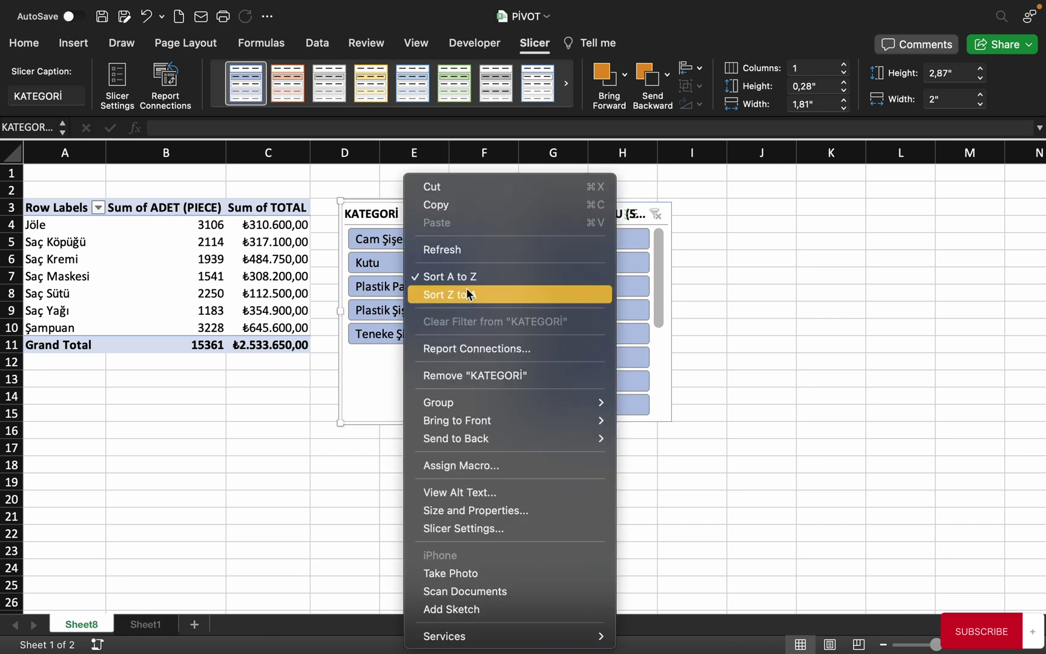
click(455, 529)
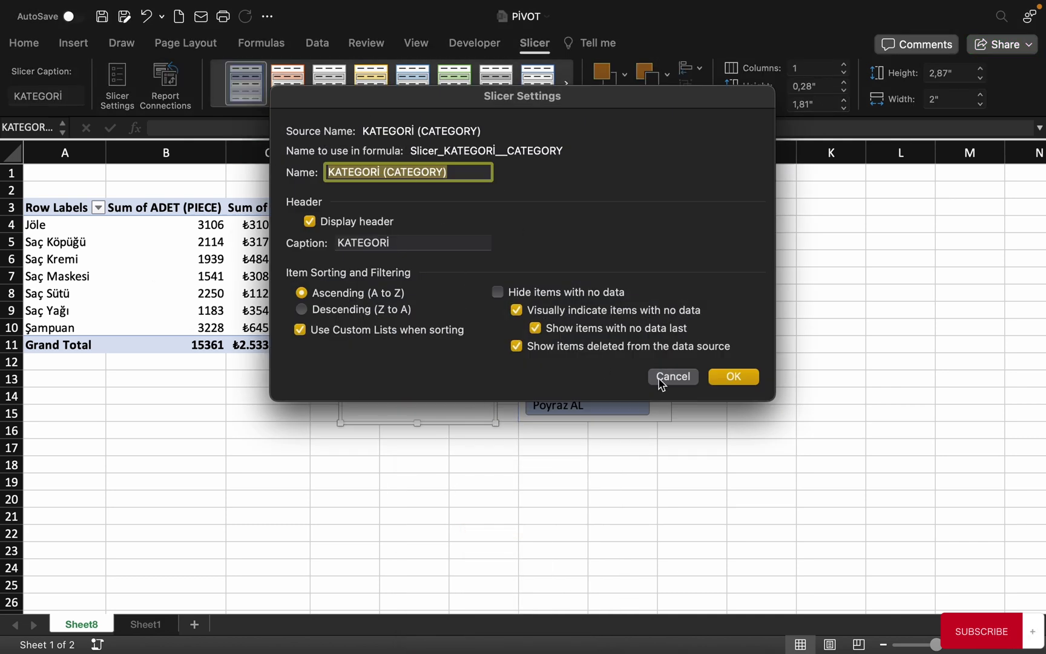
click(673, 377)
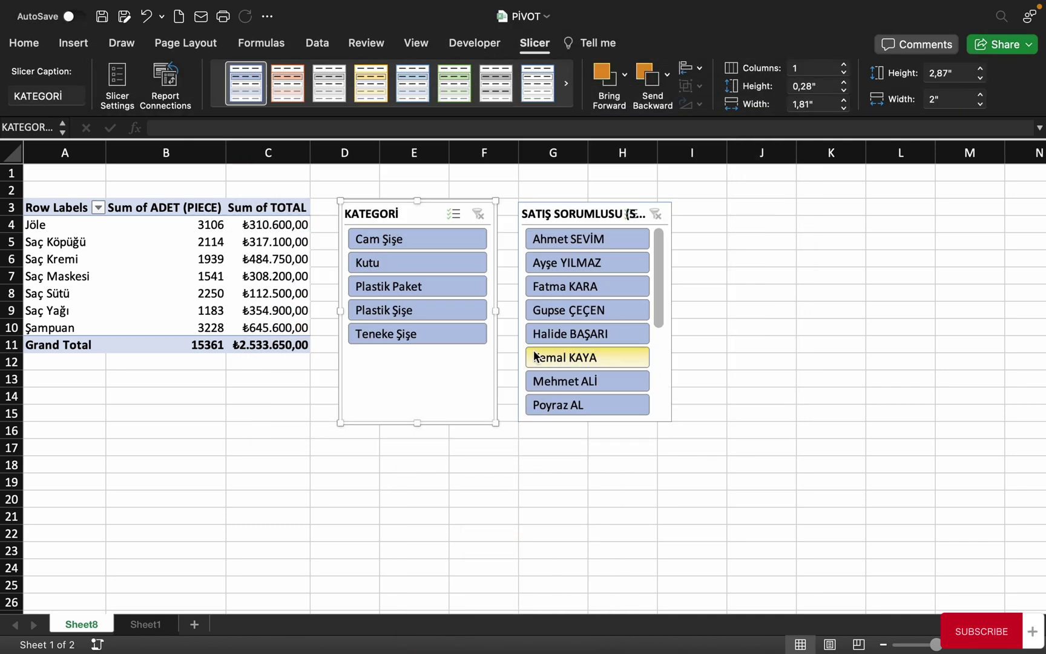
click(174, 88)
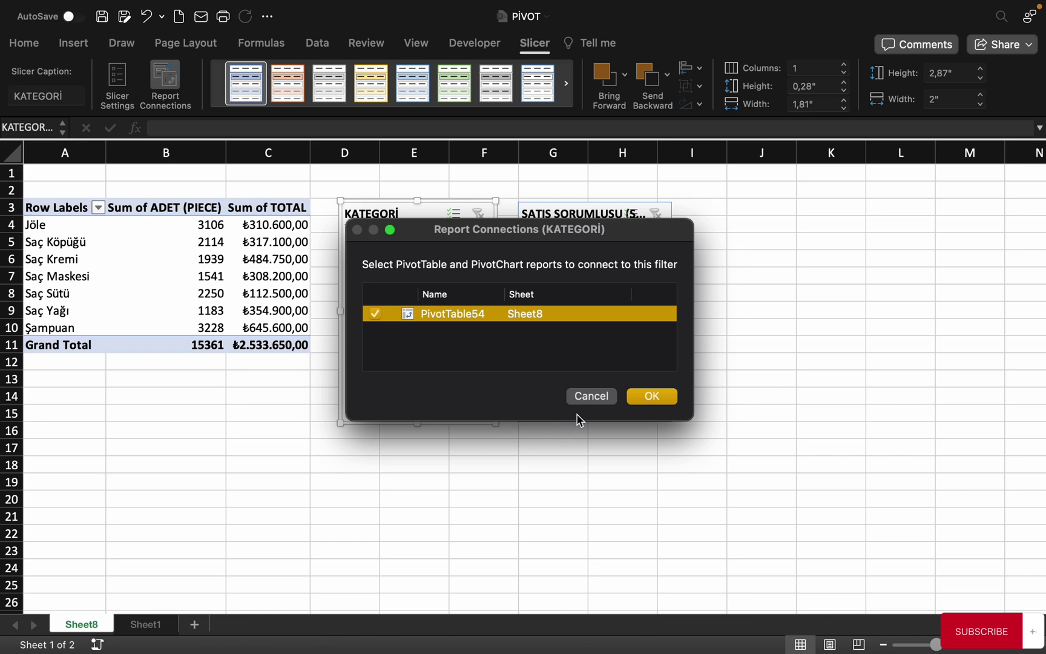
click(581, 396)
click(219, 415)
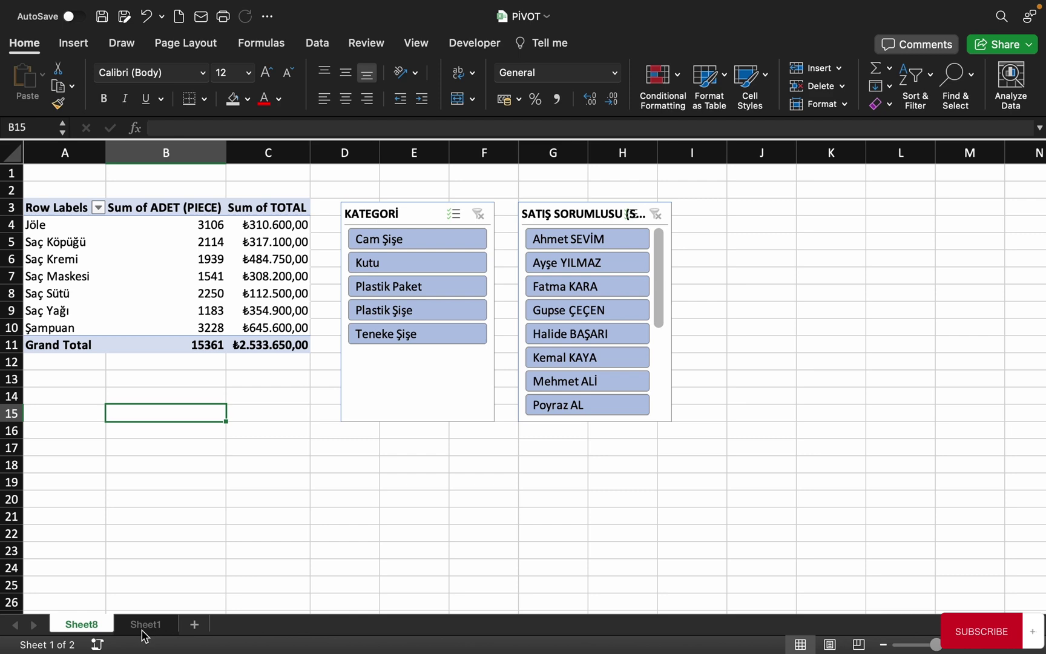
click(146, 624)
Insert a PivotTable from the whole Sheet1 data table into existing worksheet Sheet8 at cell A15.
key(ctrl+a)
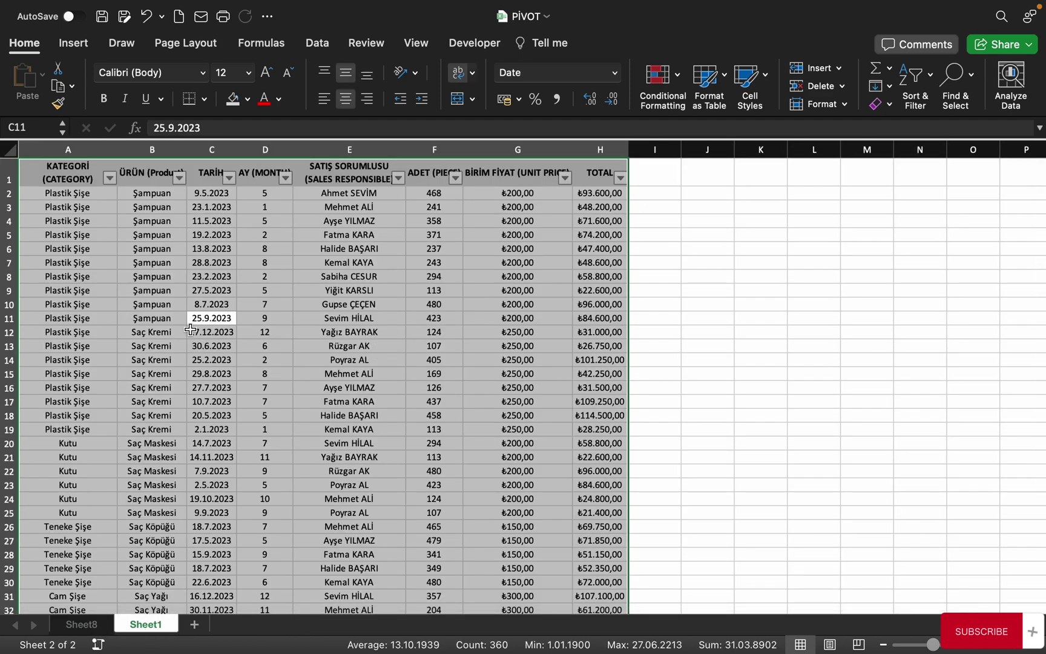
scroll(338, 357, down, 3)
scroll(300, 380, up, 3)
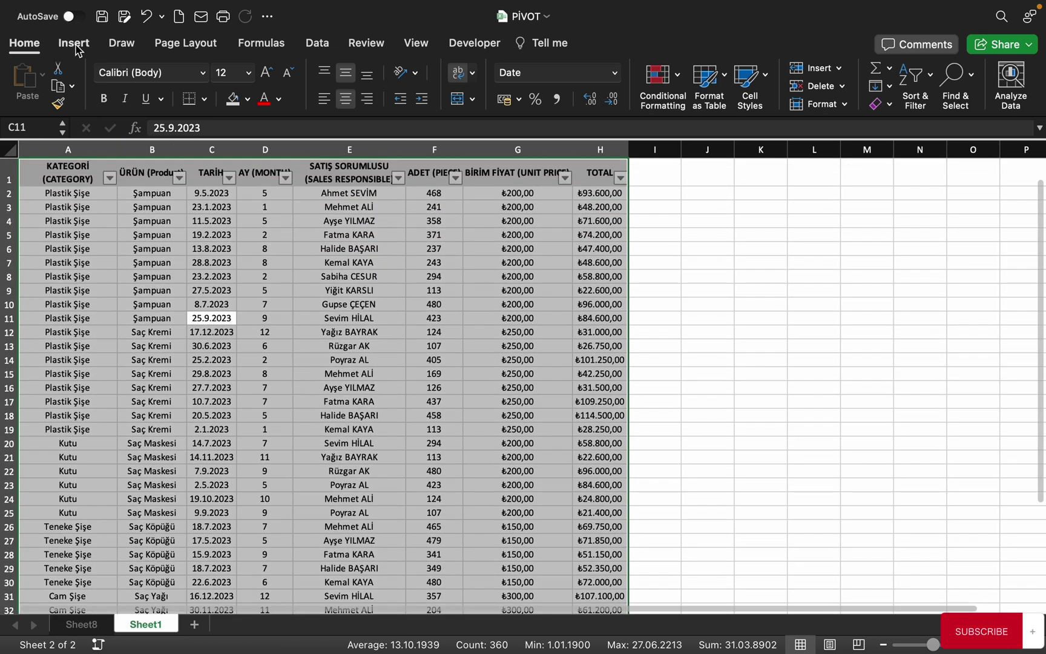
click(74, 43)
click(32, 82)
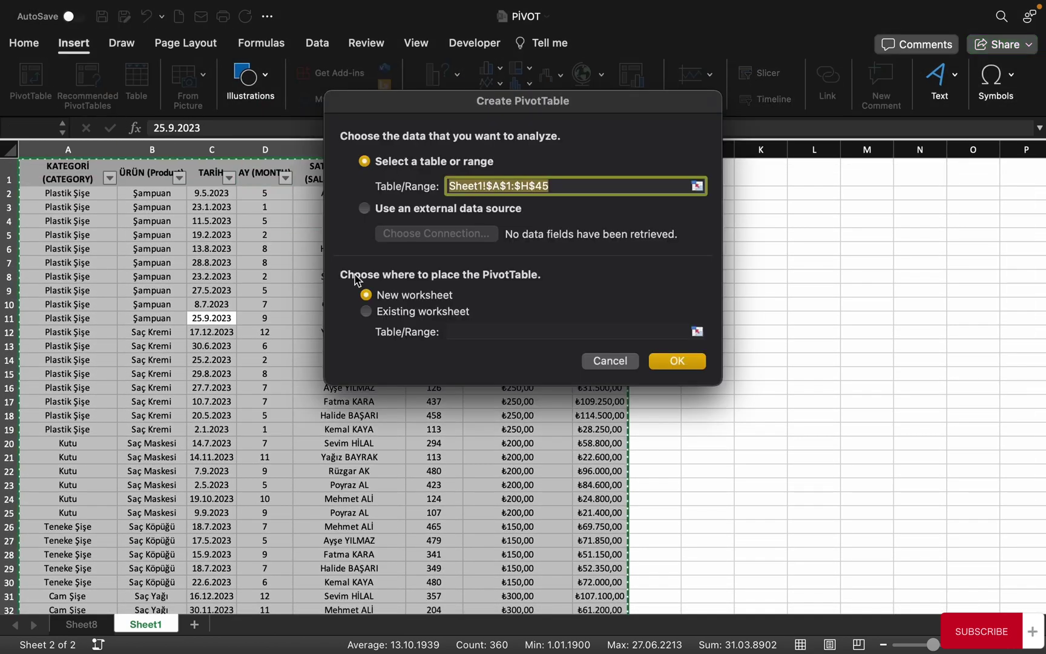
click(366, 312)
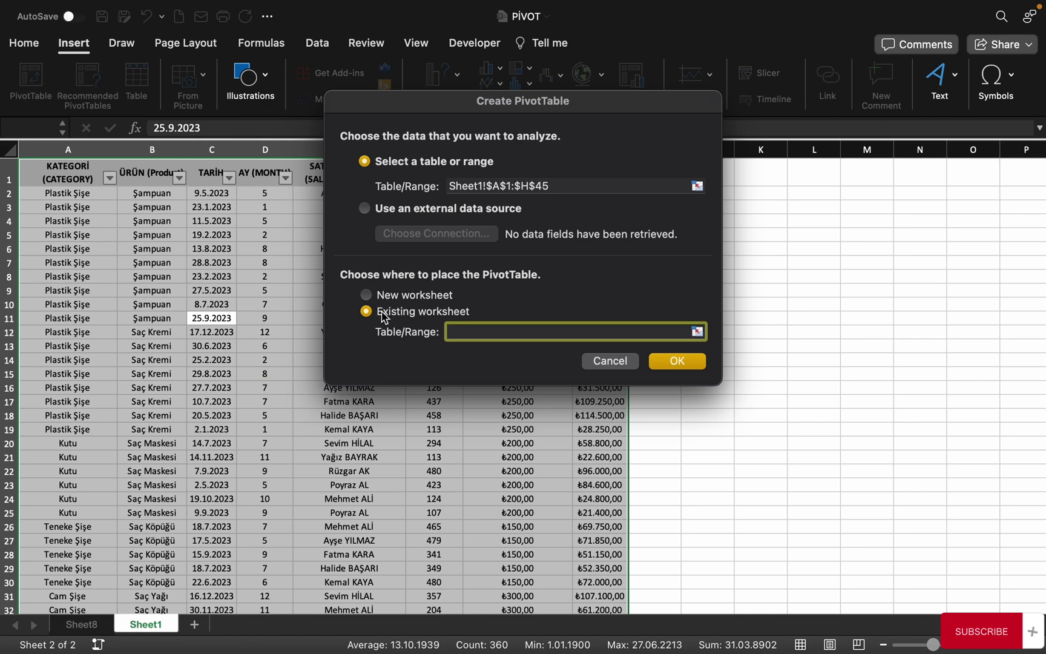
click(81, 624)
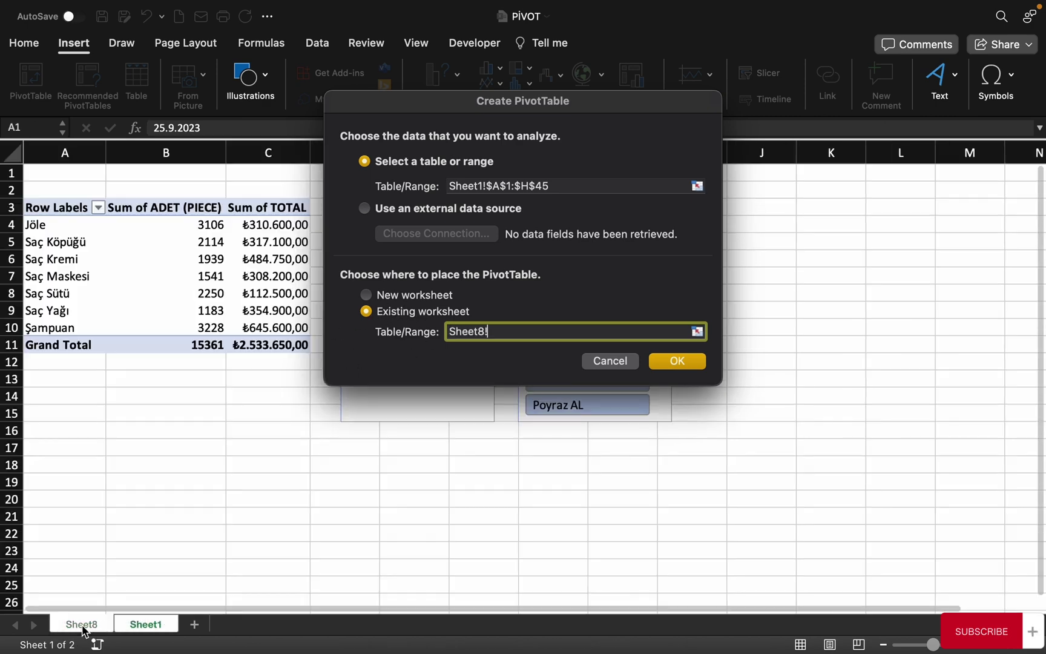
click(61, 415)
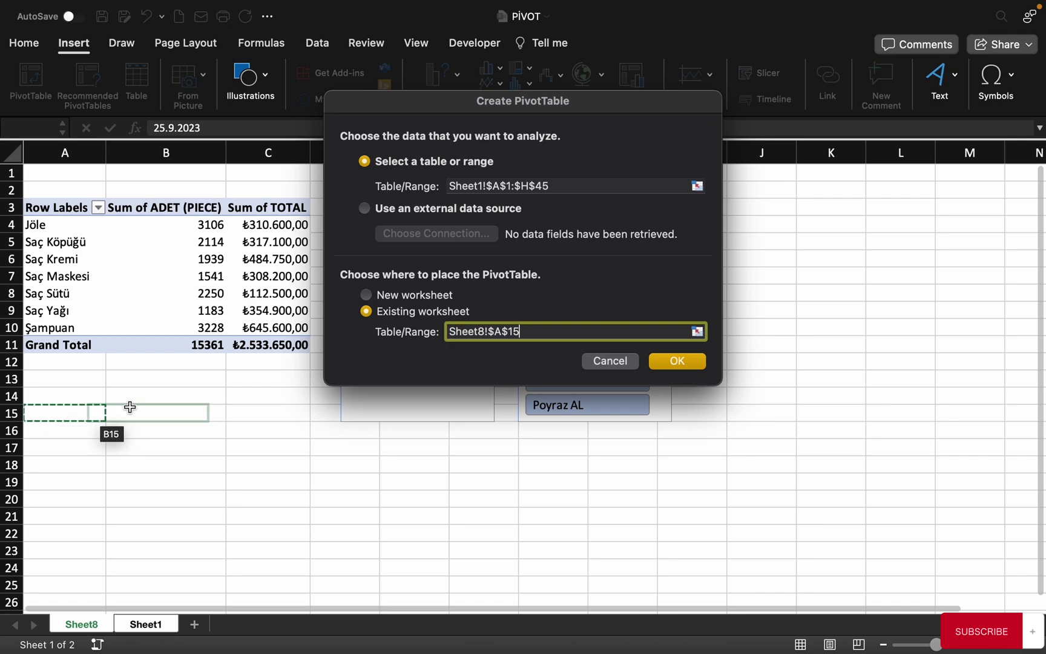
click(678, 360)
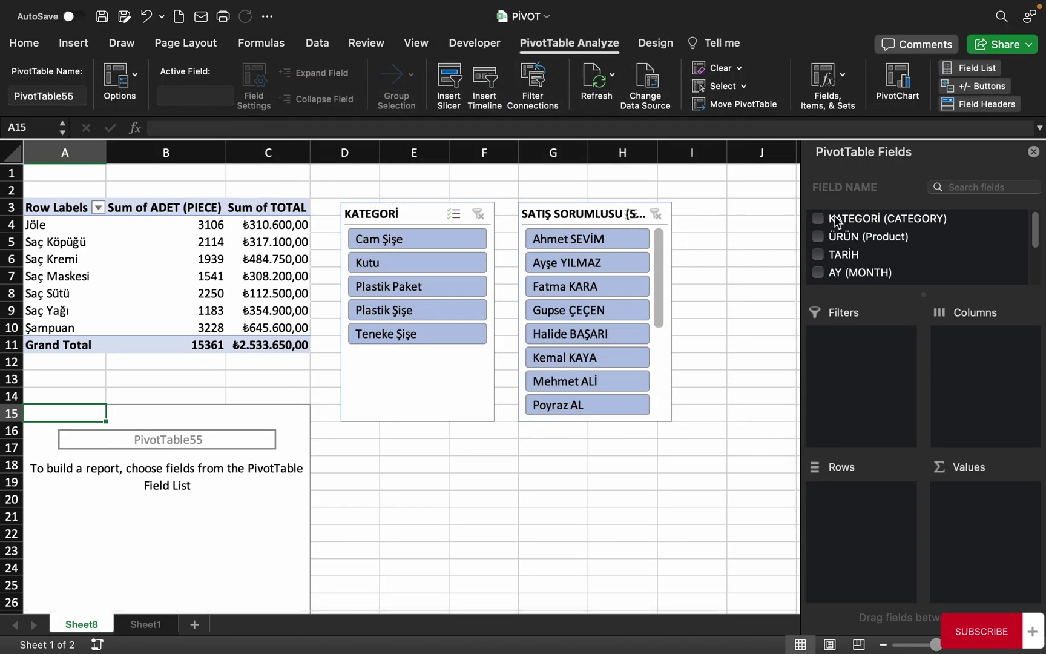
drag(835, 222, 881, 223)
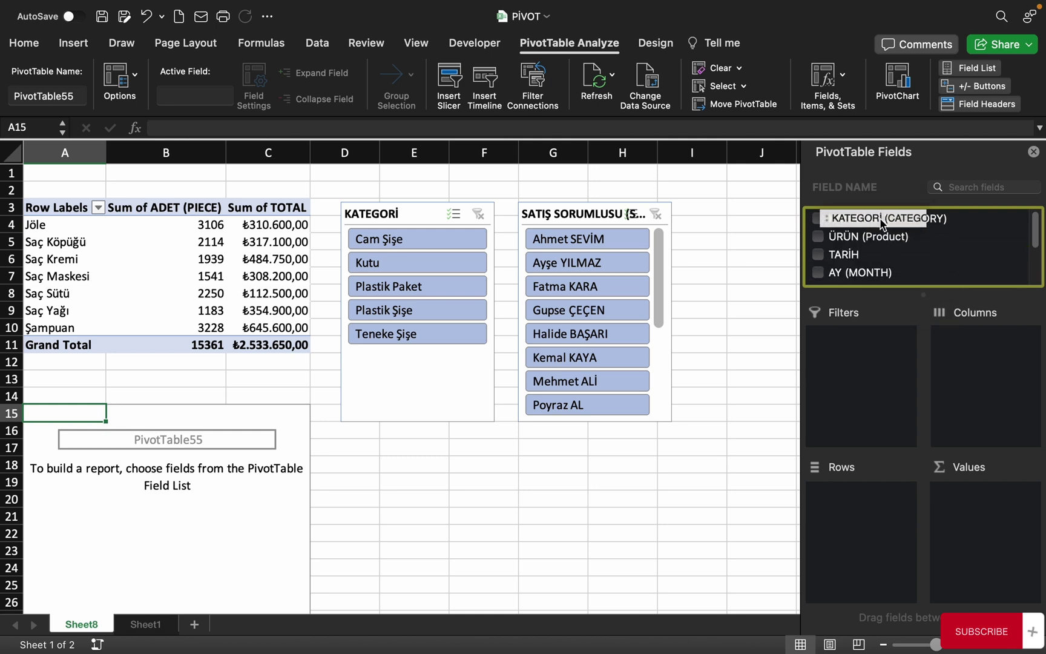
Add AY (MONTH) to rows and ADET (PIECE) and TOTAL as summed values in the second pivot.
drag(848, 272, 860, 538)
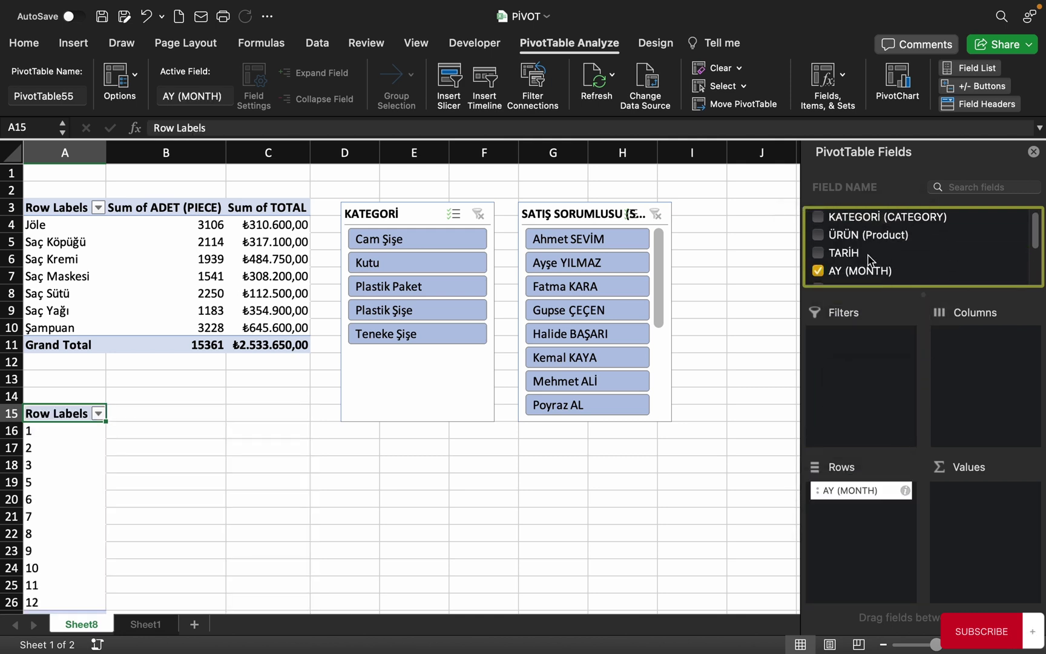
scroll(870, 260, down, 3)
drag(860, 239, 977, 533)
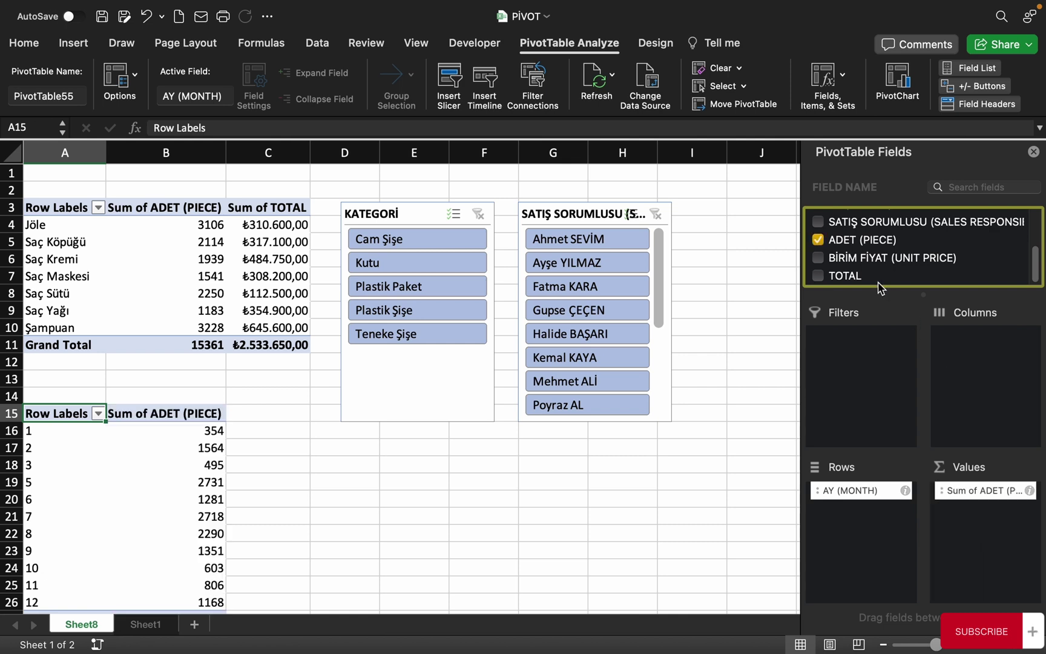
drag(836, 277, 981, 563)
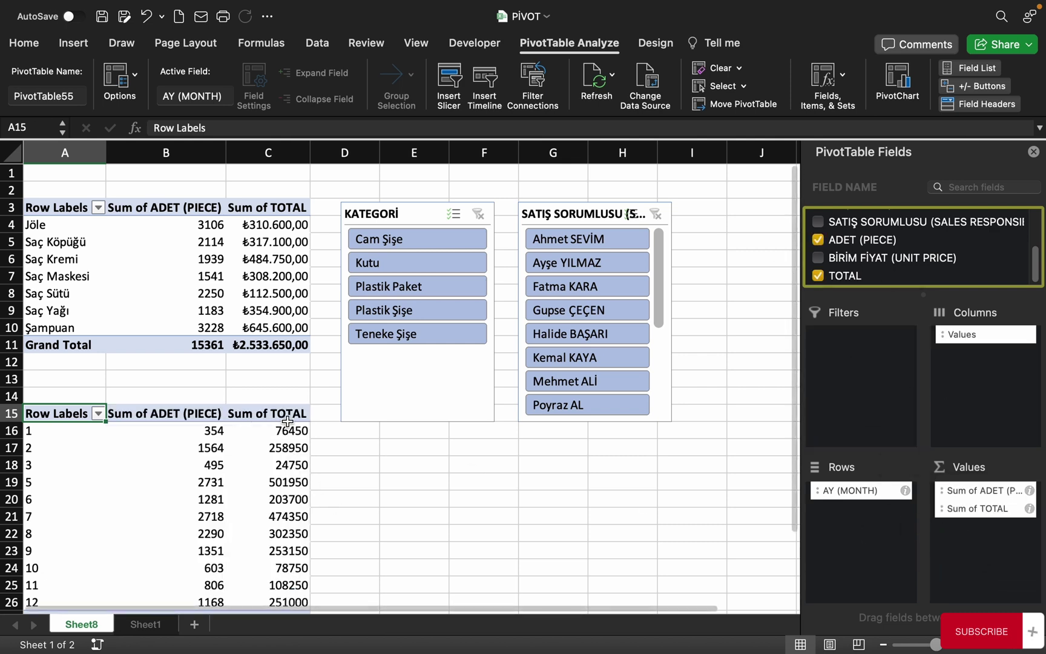
click(267, 310)
Format Painter C9's ₺ currency format onto the monthly Sum of TOTAL cells C16:C26.
click(24, 42)
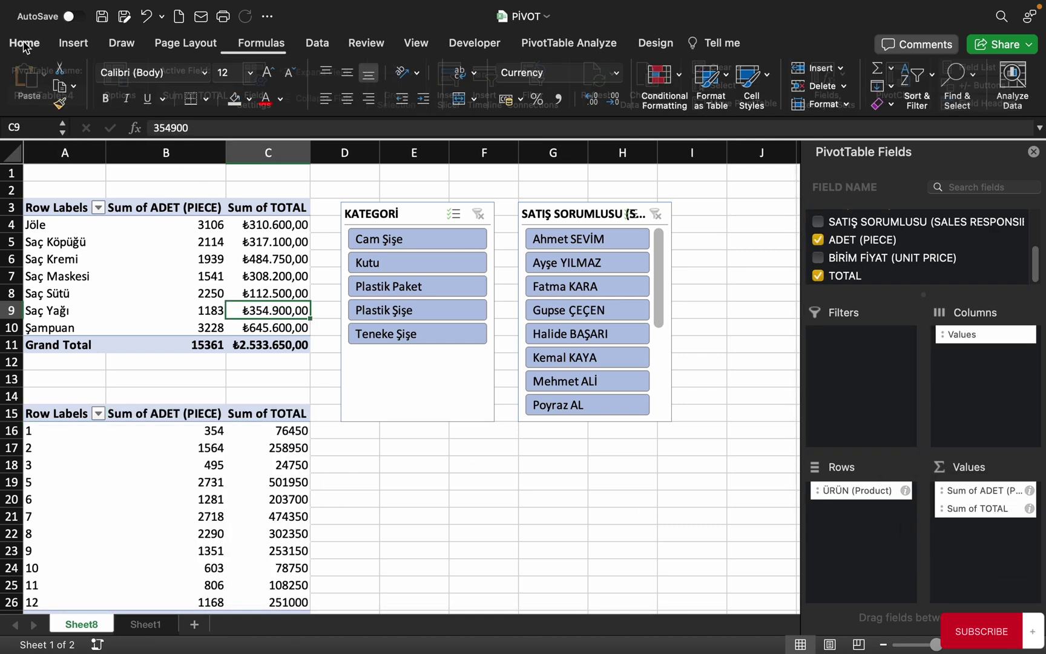
click(58, 103)
scroll(266, 351, down, 3)
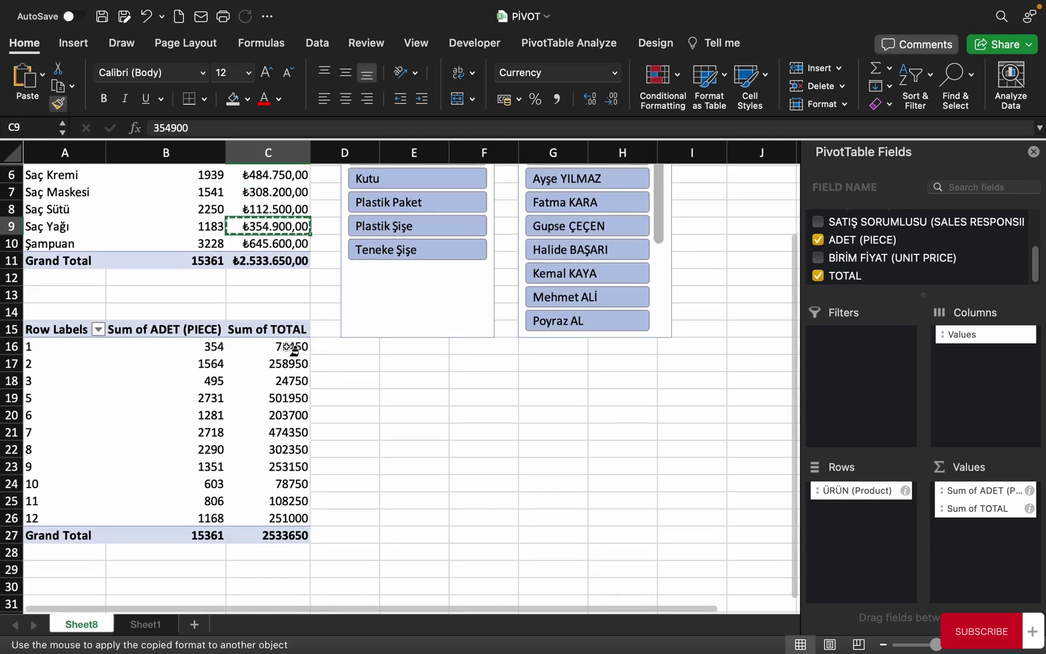
drag(266, 346, 278, 517)
Copy grand total C11's ₺ currency format onto the monthly pivot's grand total C27.
click(268, 260)
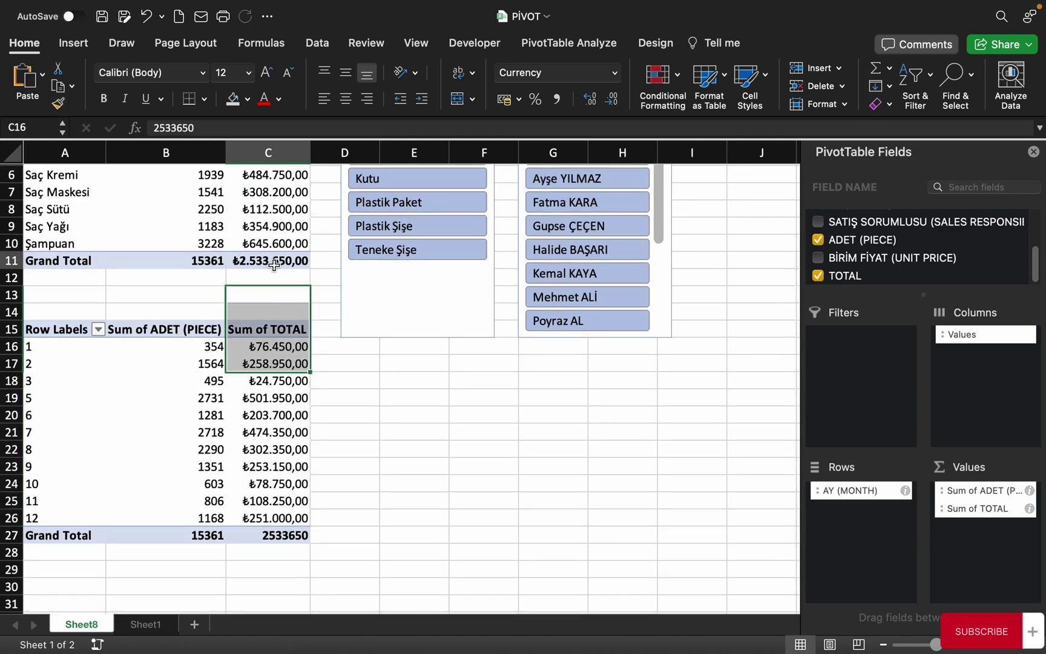
click(58, 103)
click(275, 535)
click(414, 397)
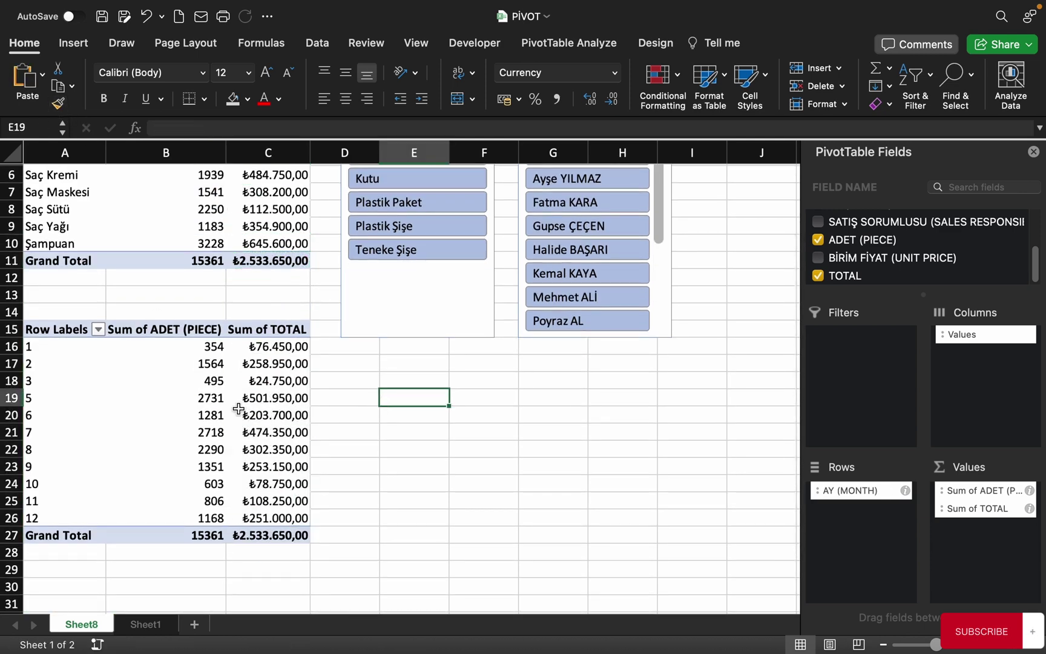
scroll(182, 455, up, 2)
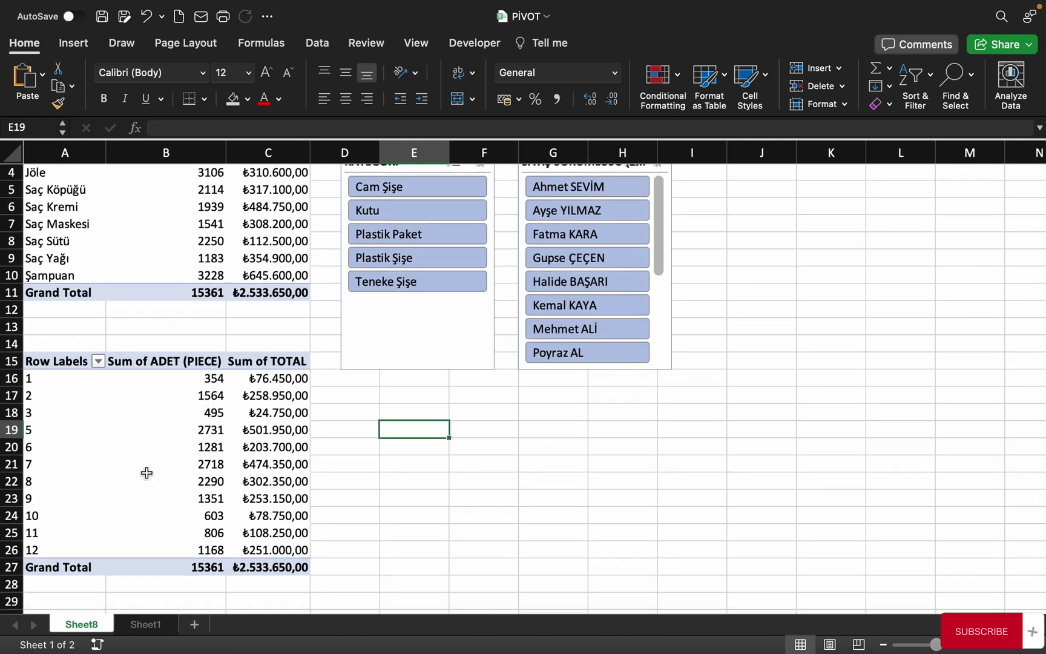
scroll(327, 376, up, 3)
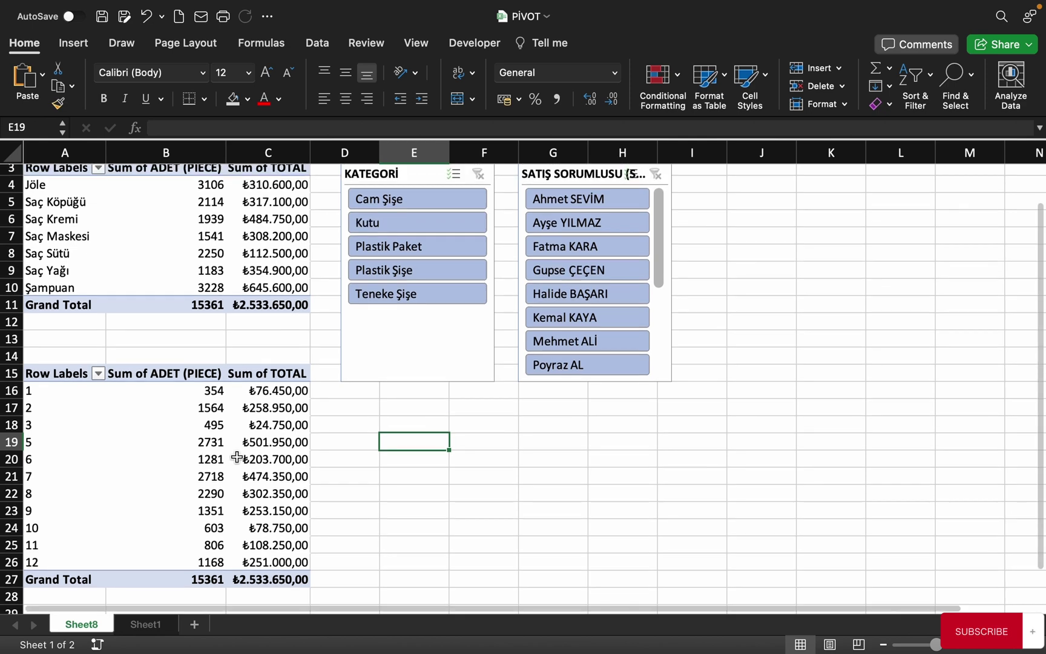
click(414, 205)
Tick PivotTable55 in the KATEGORİ slicer's Report Connections so it filters both pivot tables.
right_click(415, 206)
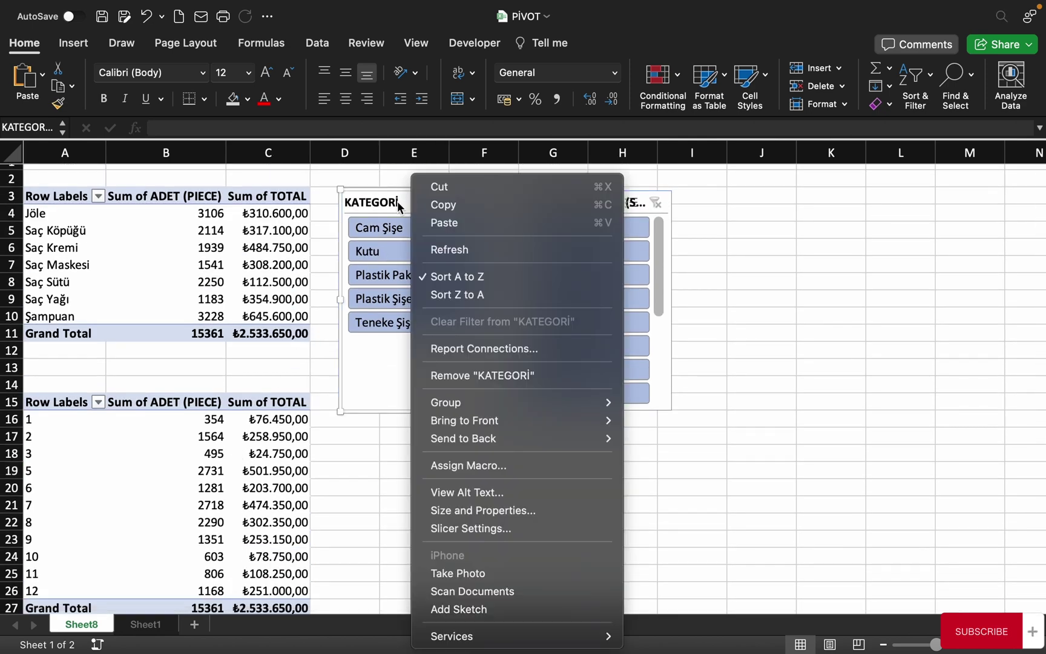
key(Escape)
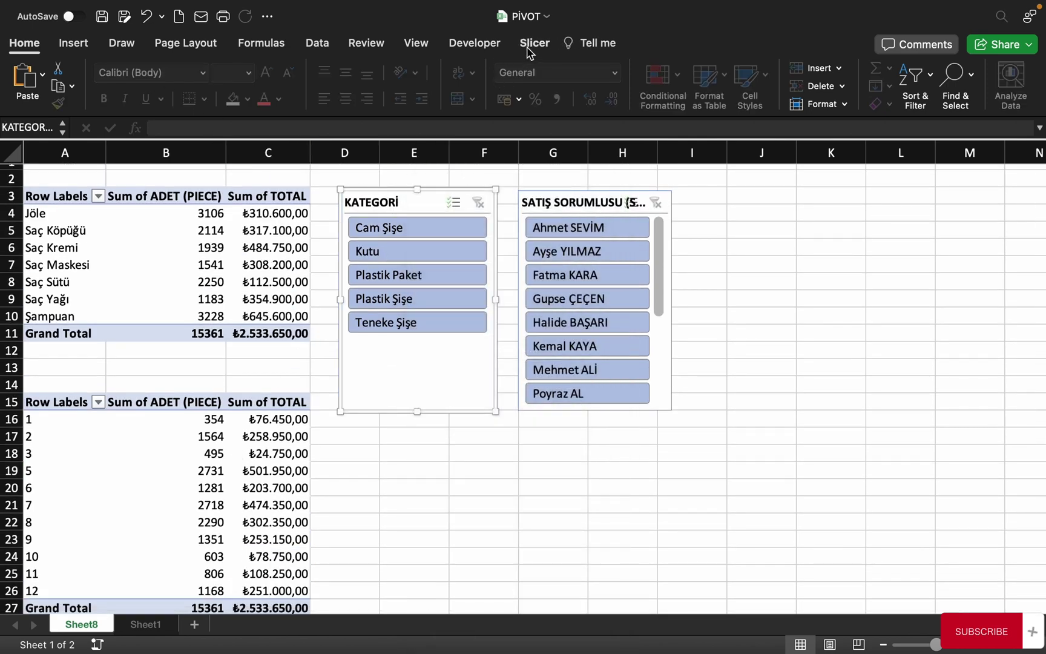
click(529, 49)
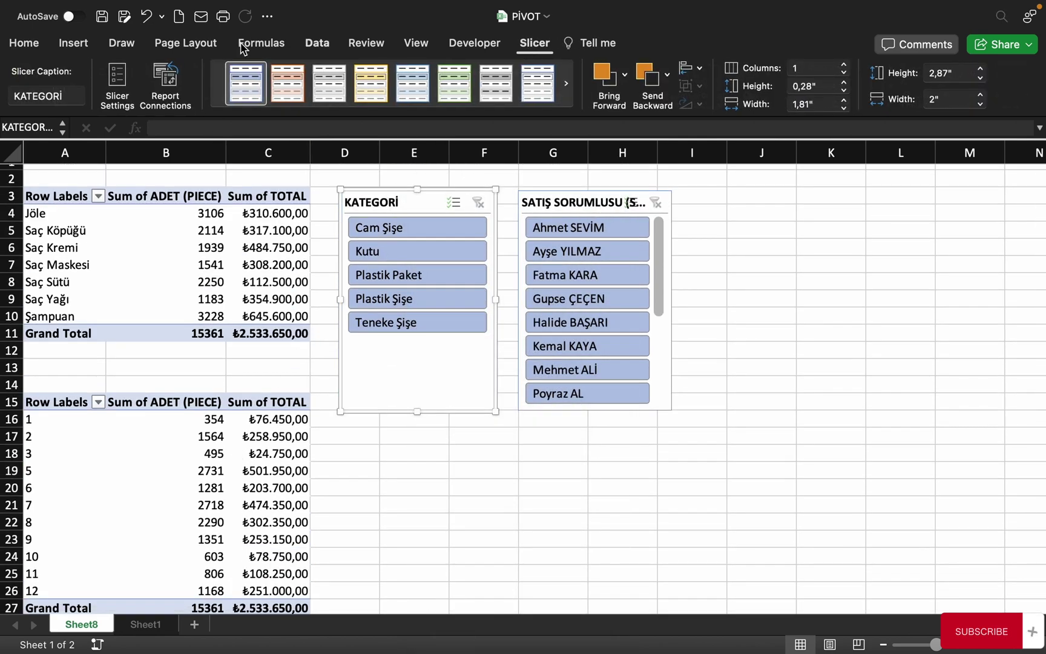
click(171, 79)
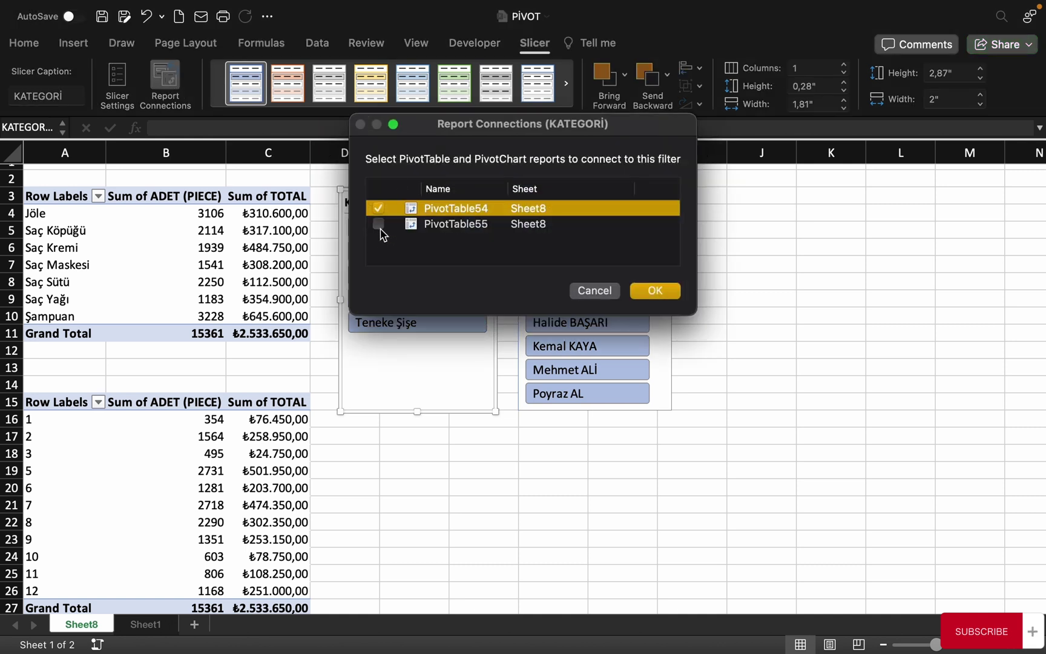
drag(400, 139, 416, 198)
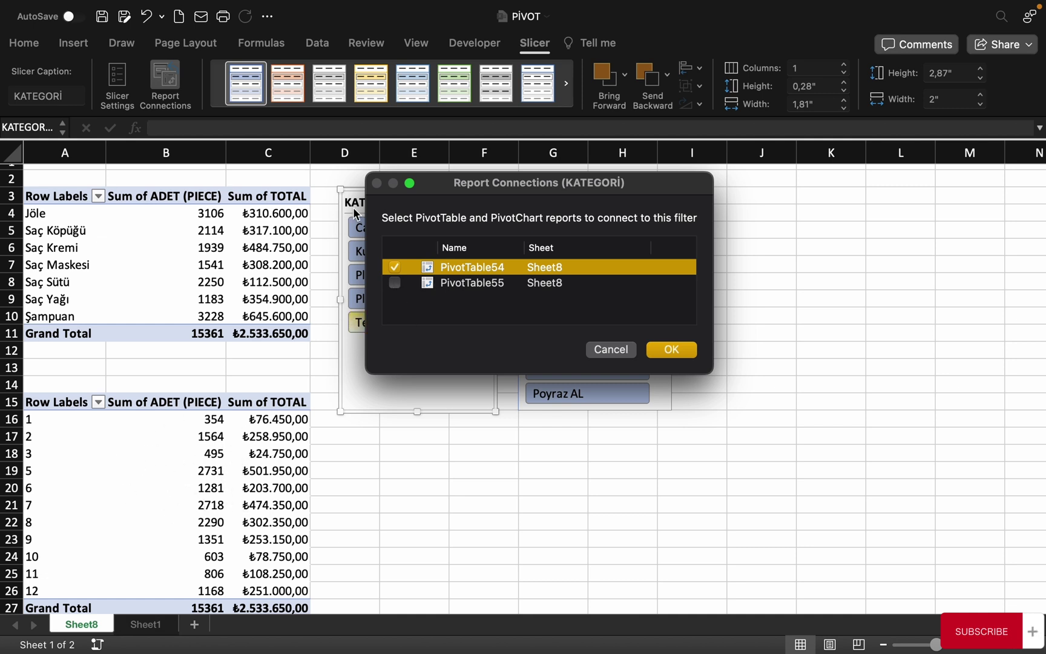
click(395, 283)
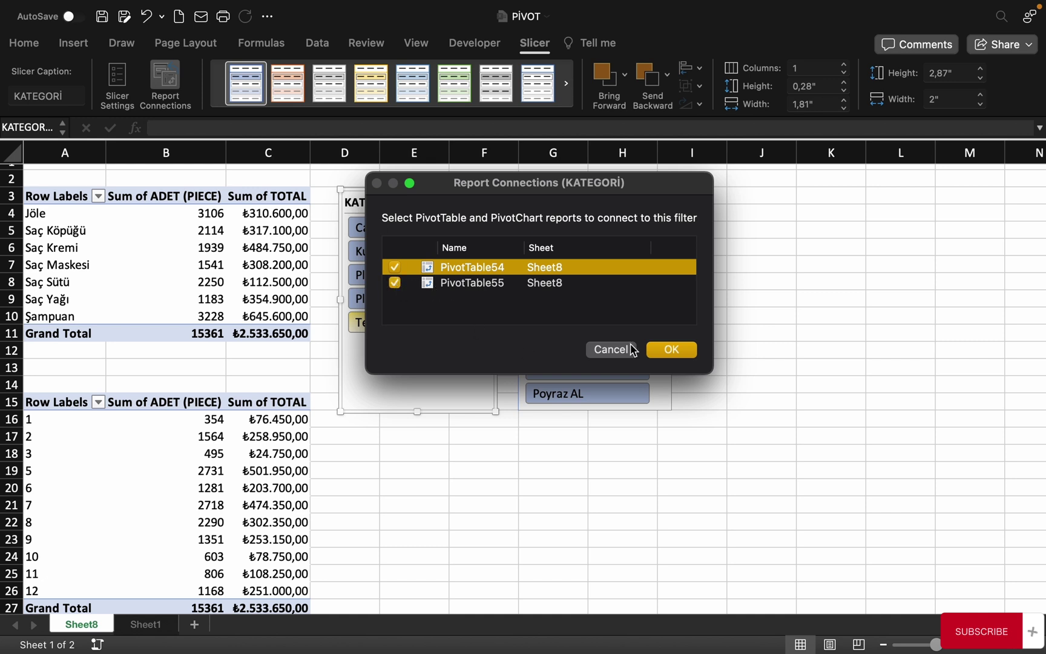
click(670, 350)
click(469, 480)
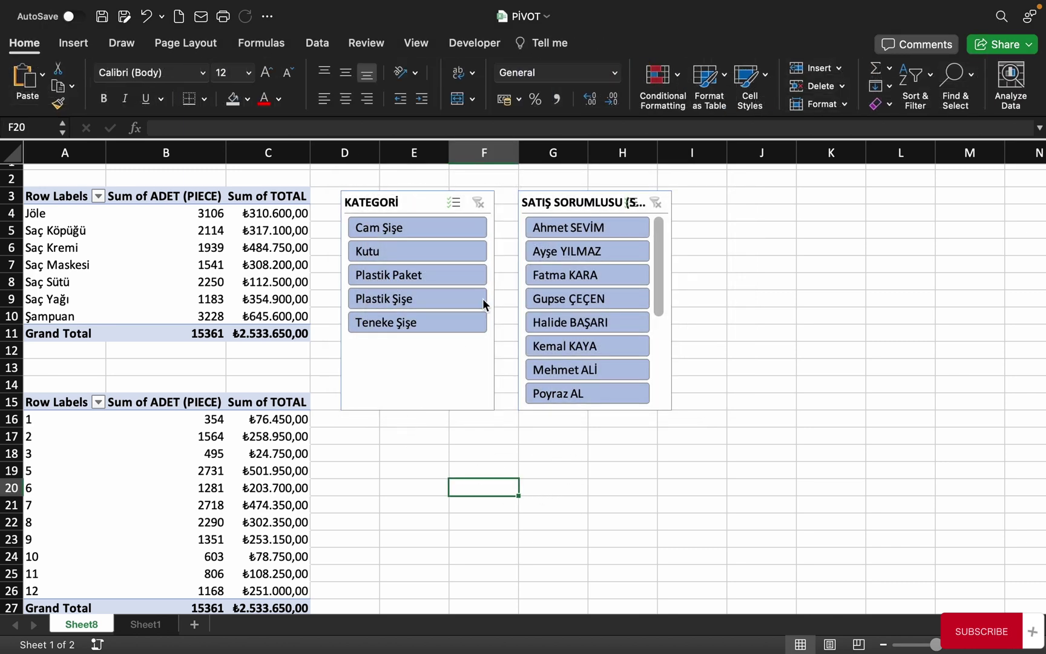
click(415, 231)
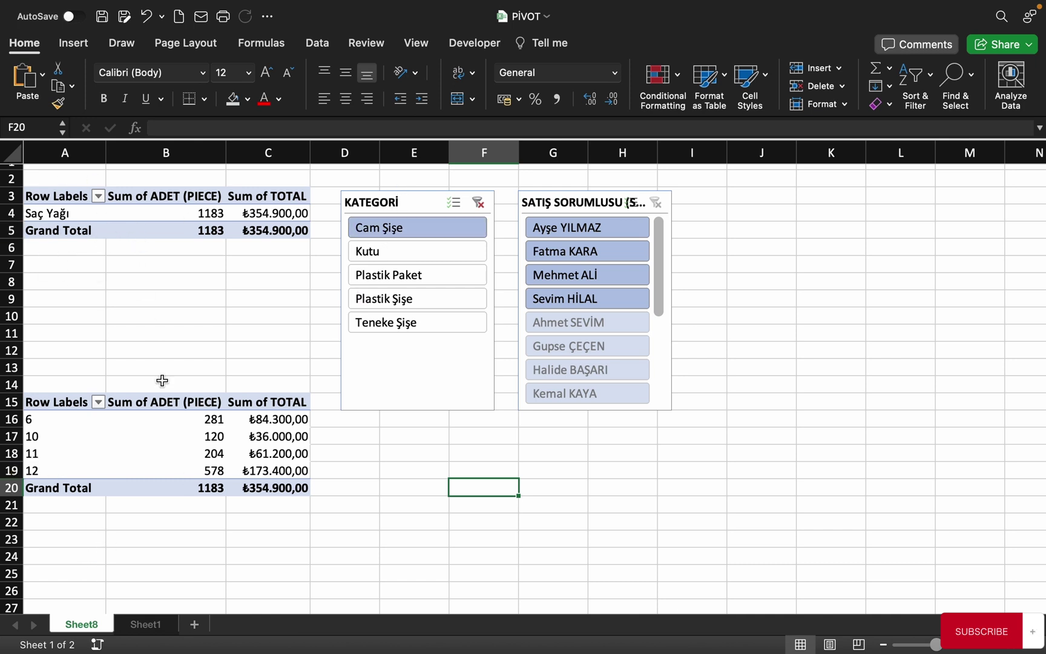
click(212, 231)
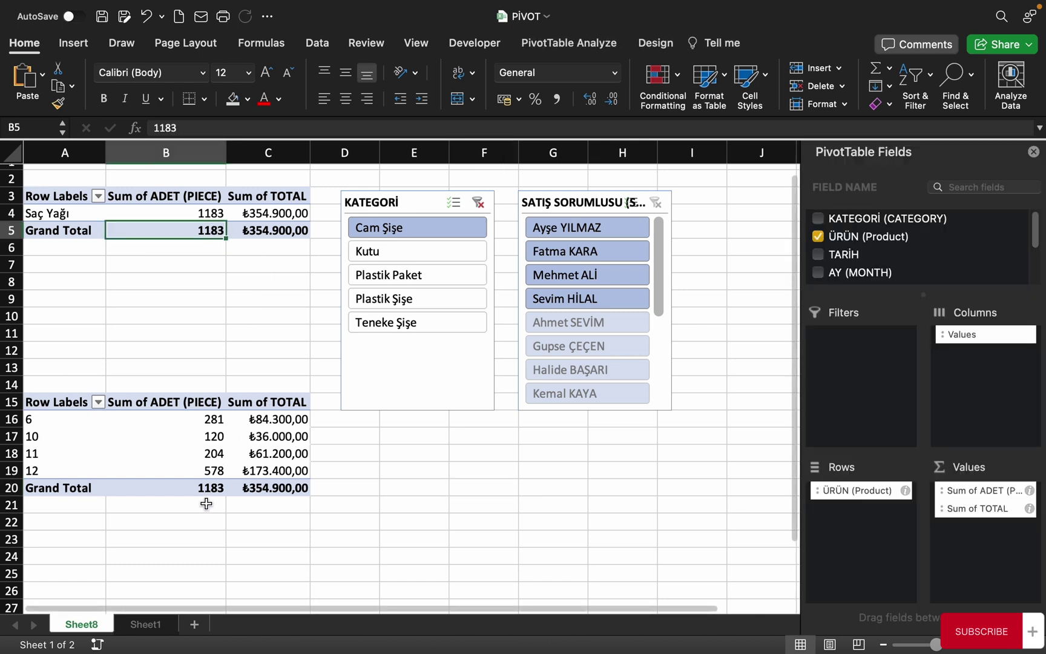
click(201, 488)
click(281, 234)
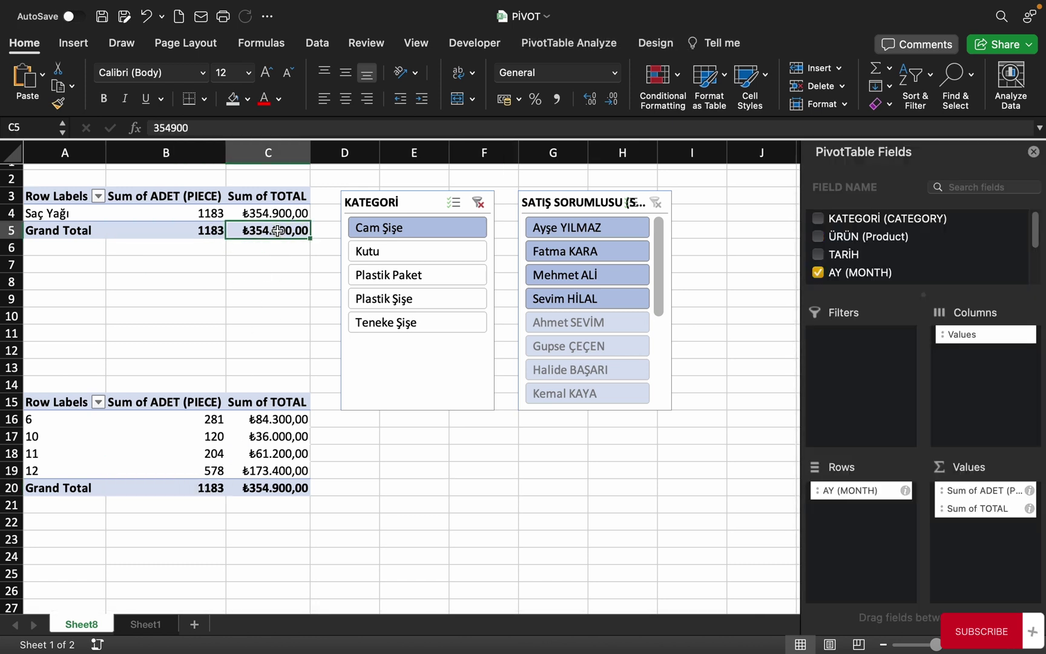
click(478, 203)
Tick PivotTable55 in the SATIŞ SORUMLUSU slicer's Report Connections and confirm.
click(606, 206)
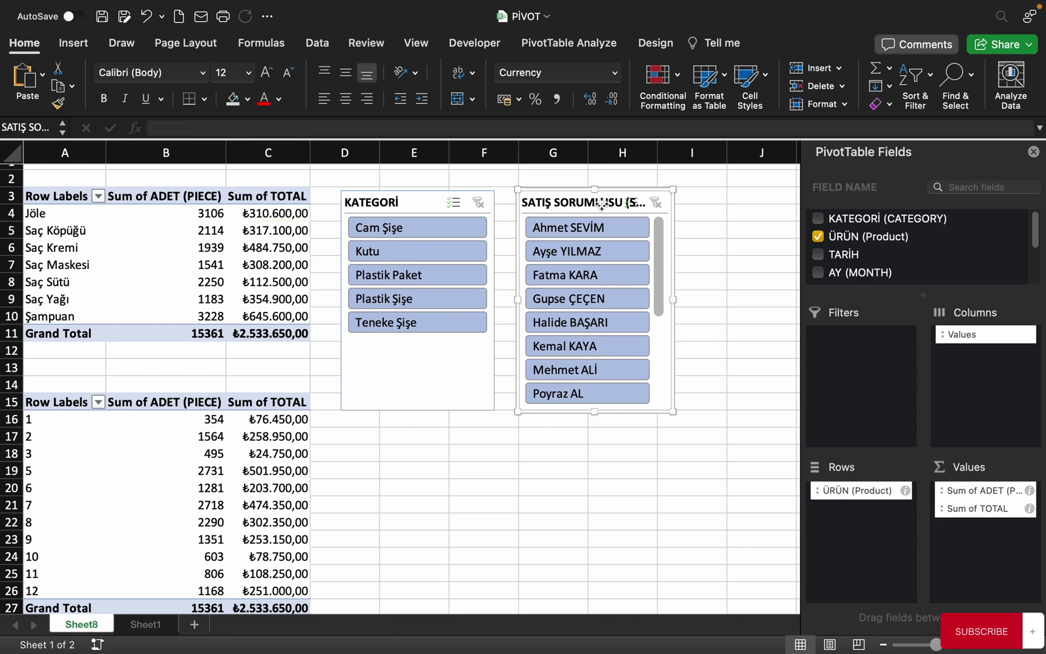
click(533, 43)
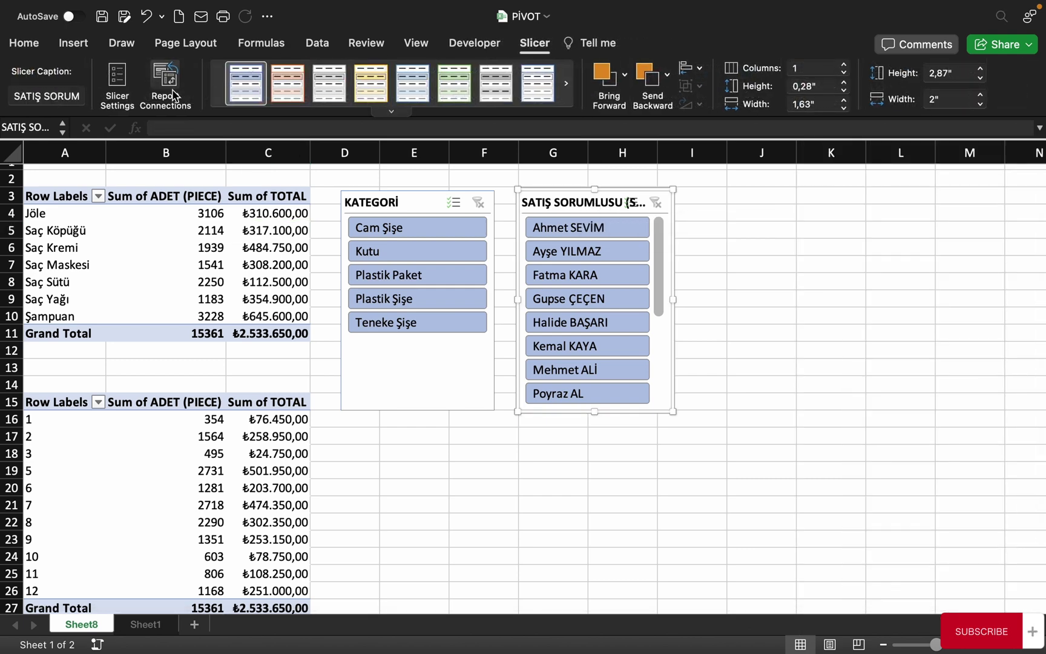
click(164, 81)
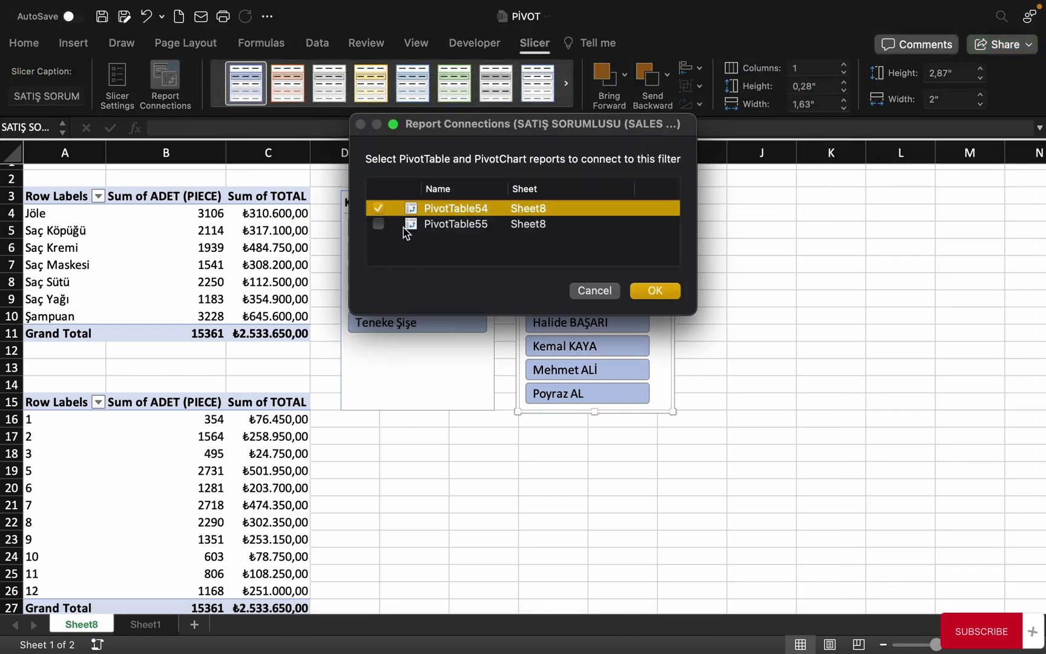
click(377, 224)
click(655, 290)
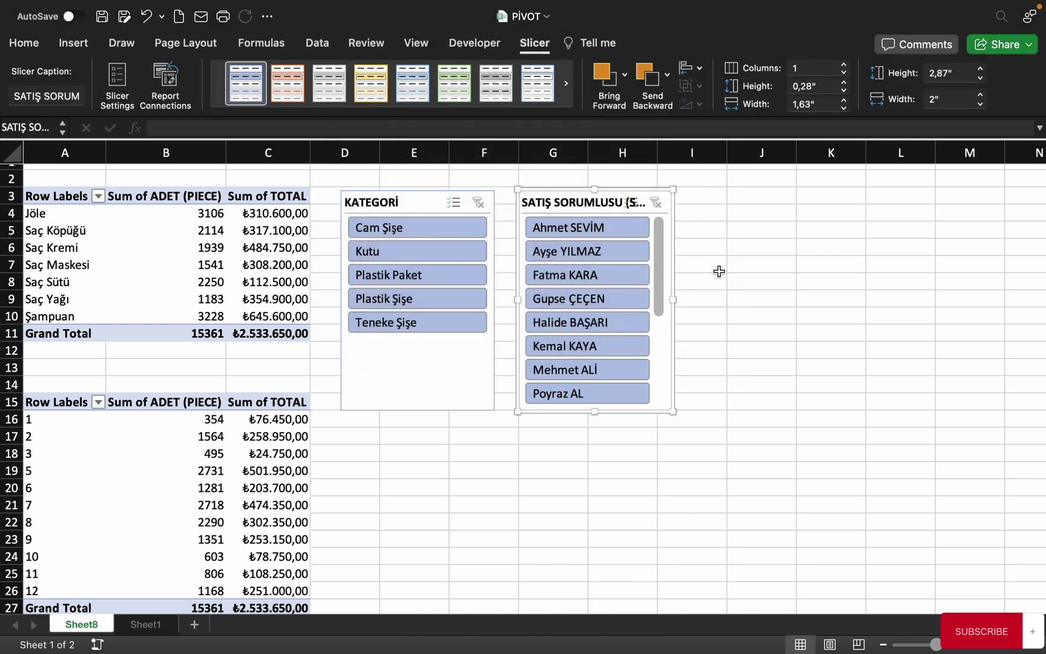
click(745, 234)
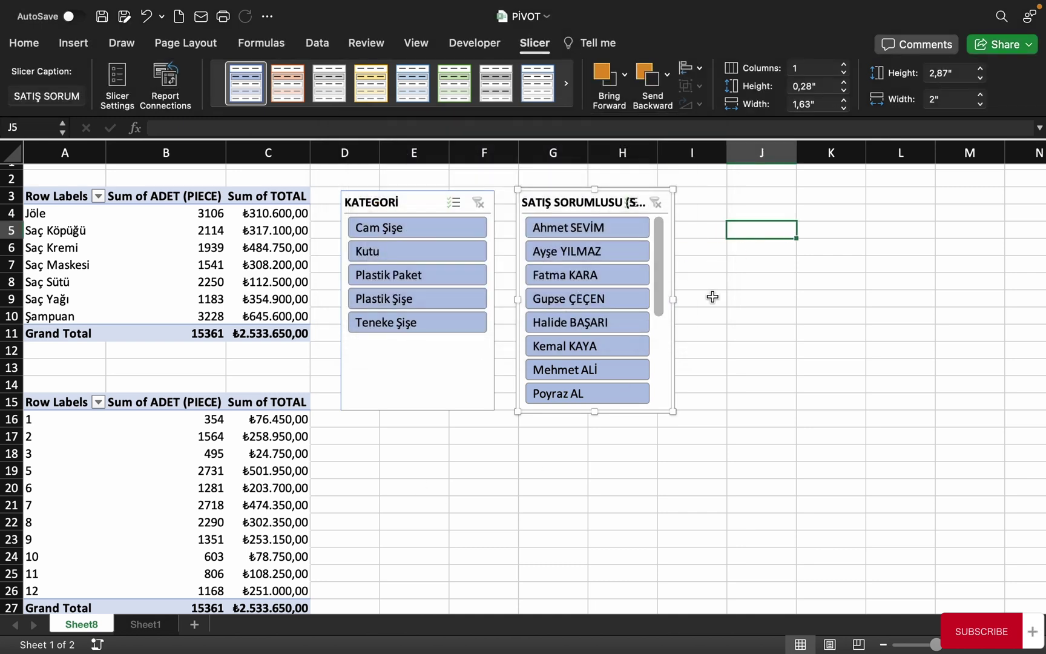
click(426, 202)
click(545, 45)
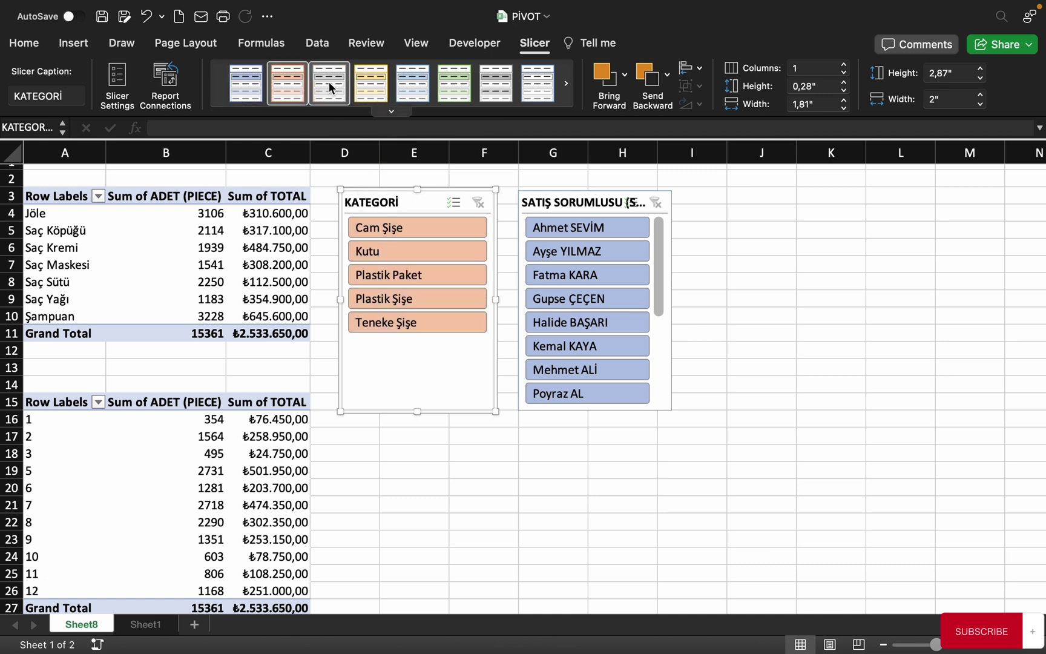
click(371, 82)
click(414, 84)
click(538, 84)
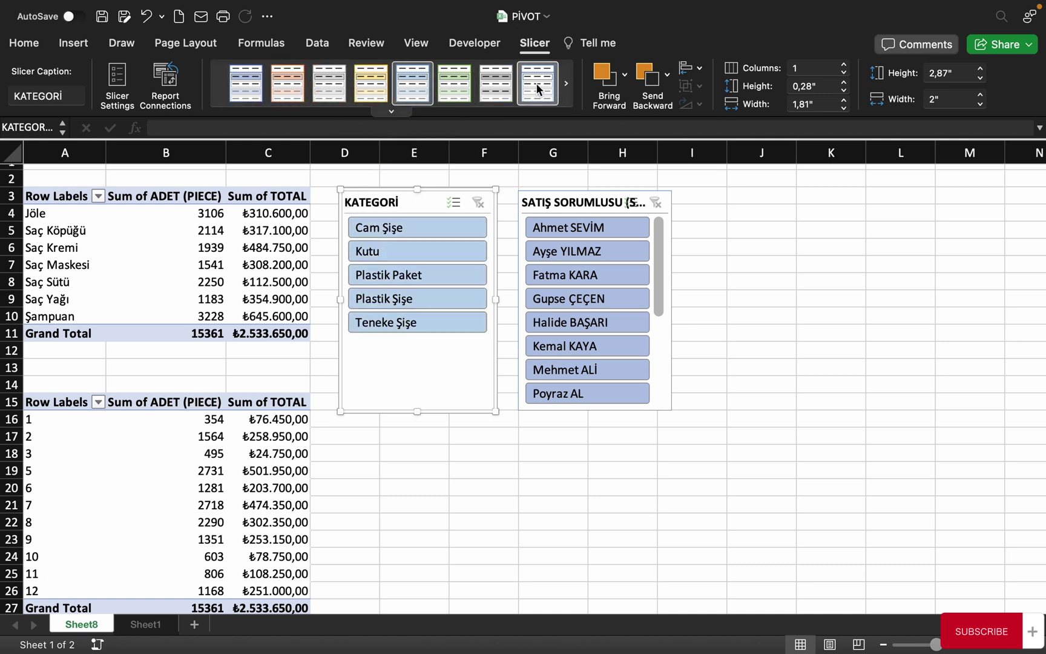
click(391, 111)
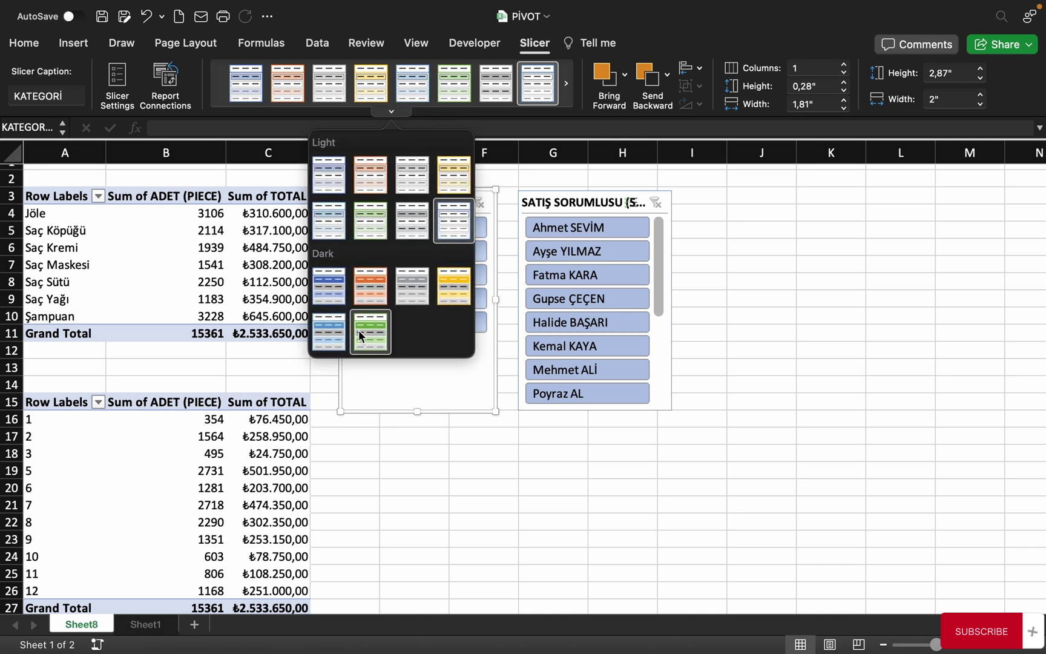
click(340, 172)
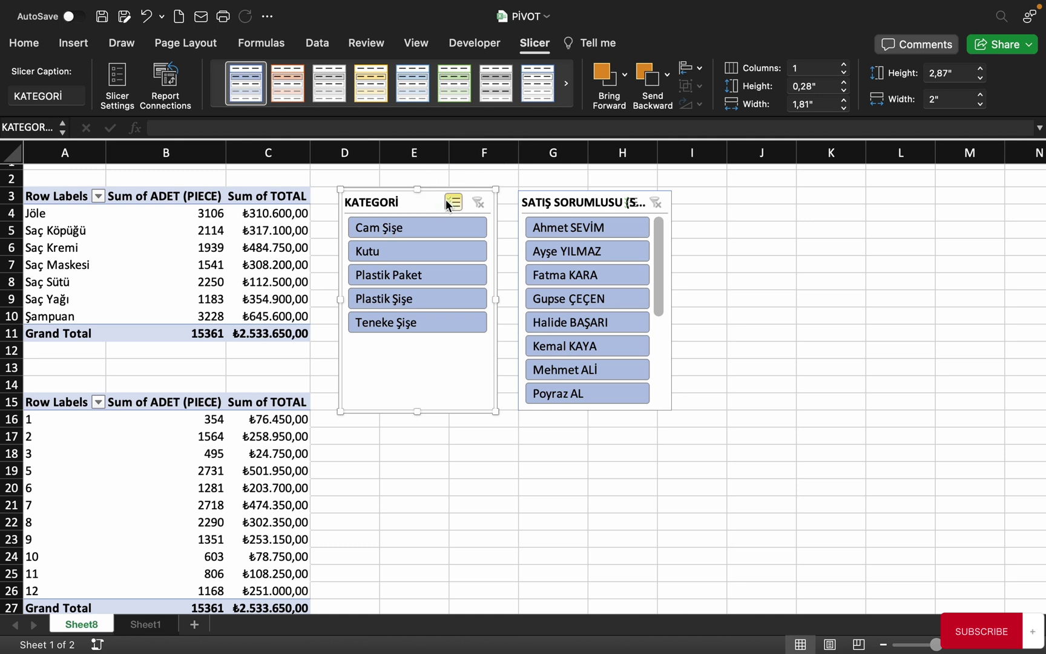
Nudge the KATEGORİ slicer up-left and verify it connects to PivotTable54 and PivotTable55.
drag(450, 203, 410, 196)
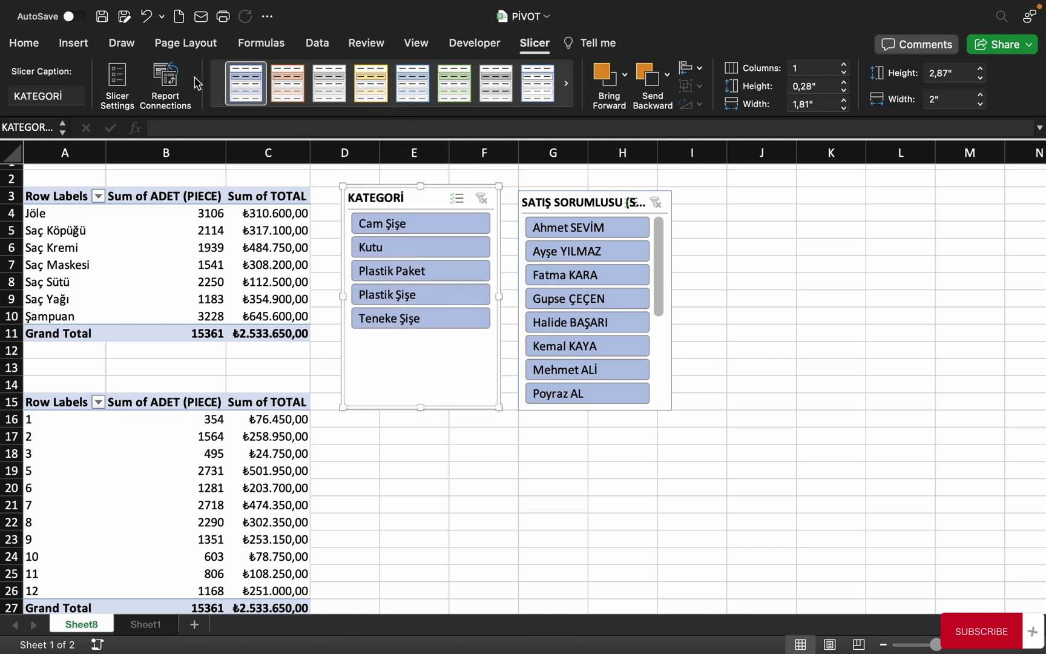
right_click(411, 197)
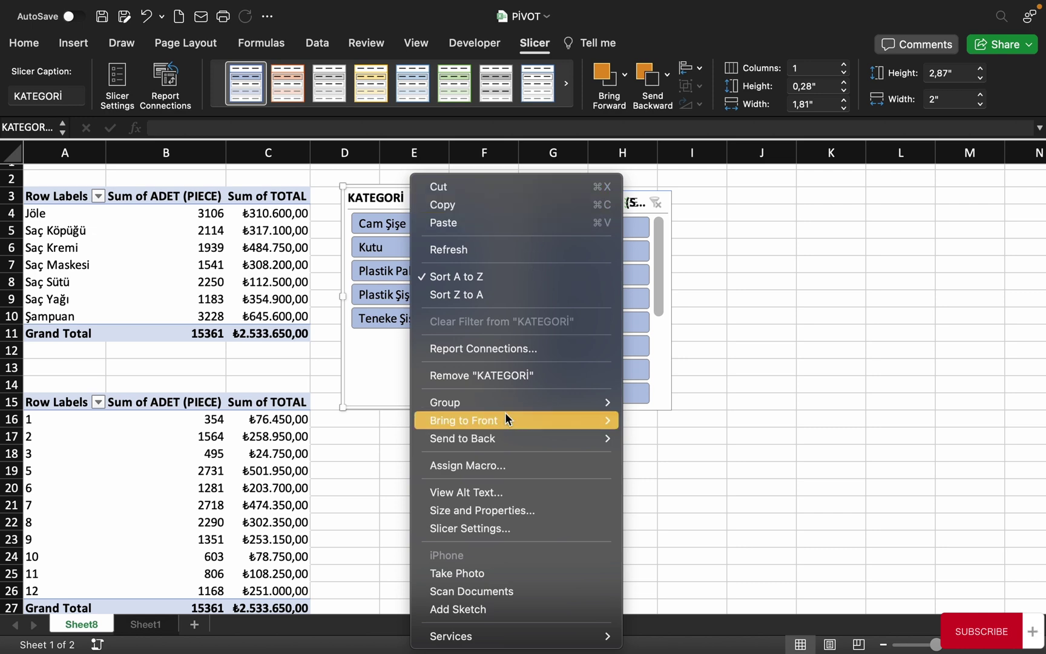
click(478, 350)
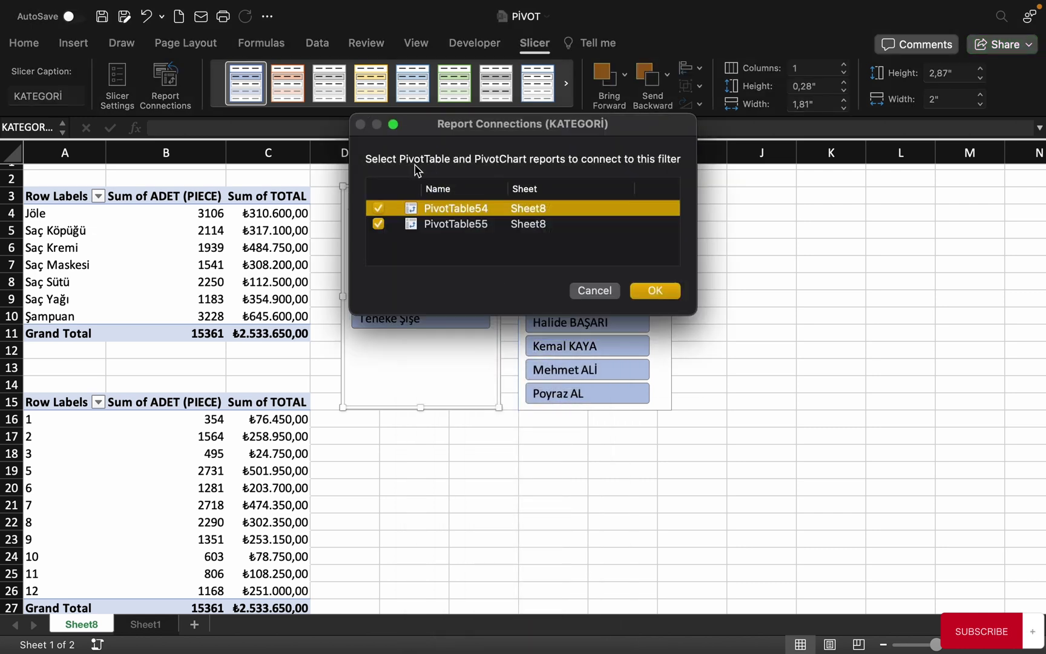
drag(422, 129, 419, 247)
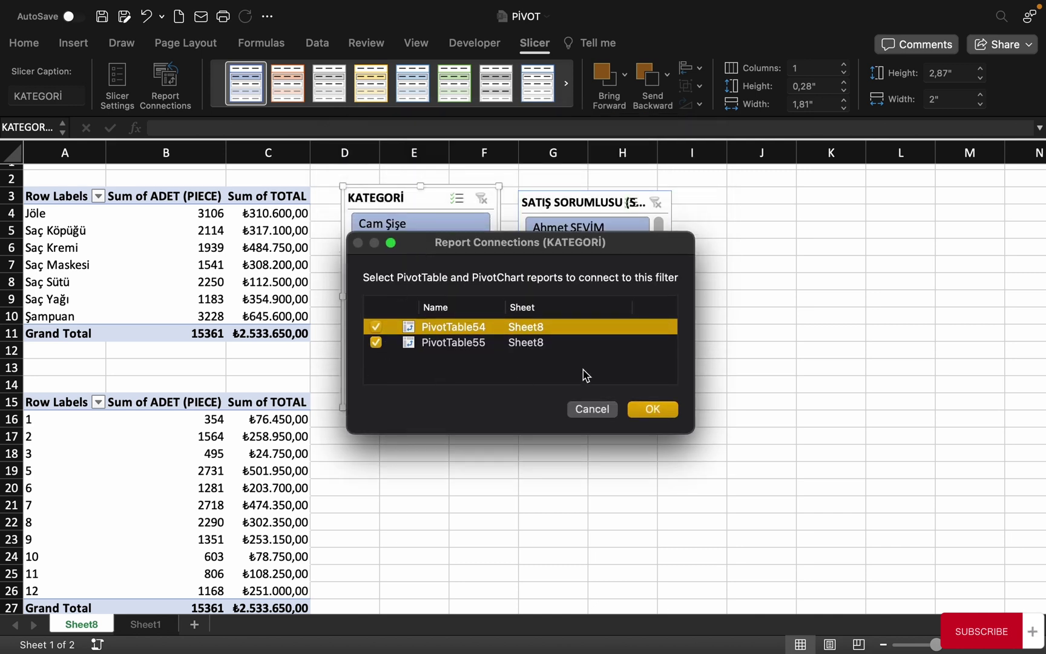
click(582, 416)
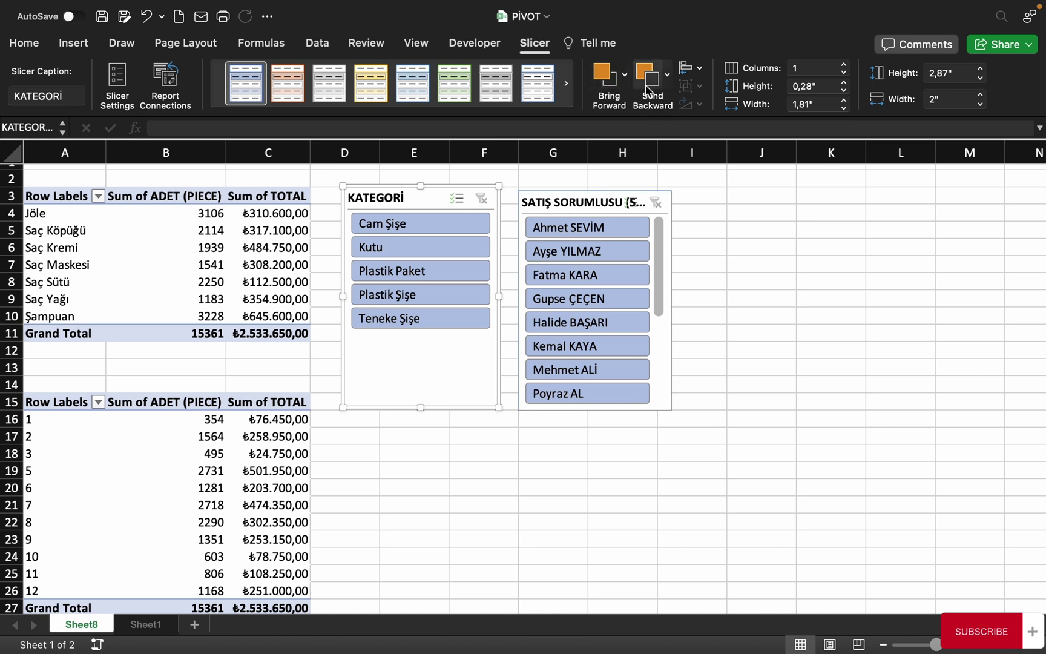
Send the SATIŞ SORUMLUSU slicer behind KATEGORİ, then bring it back in front.
click(624, 76)
click(732, 249)
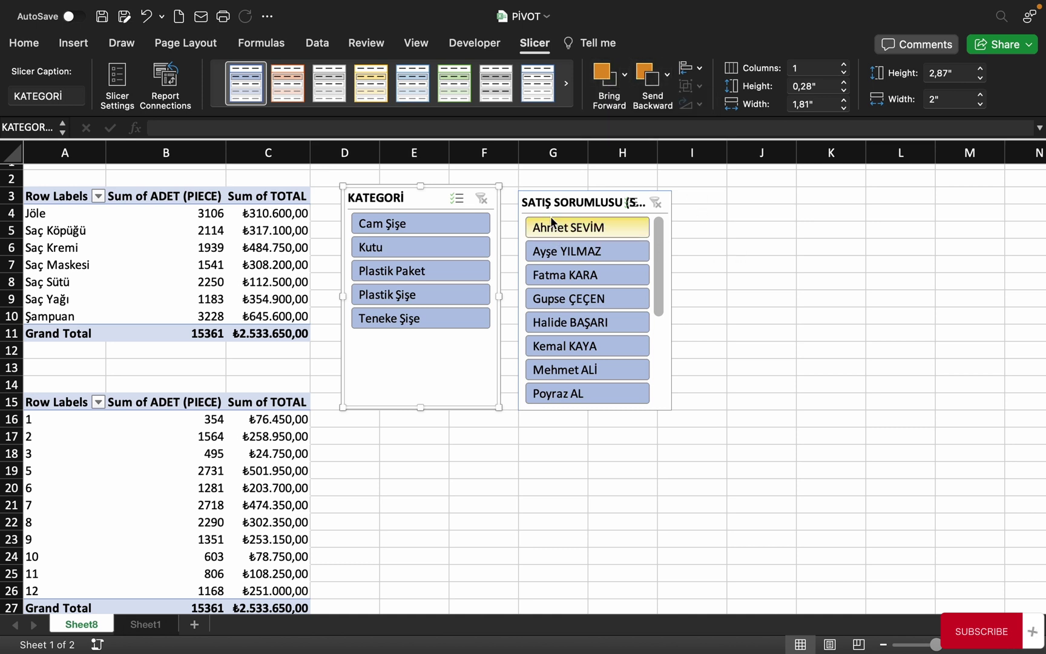
drag(551, 201, 477, 200)
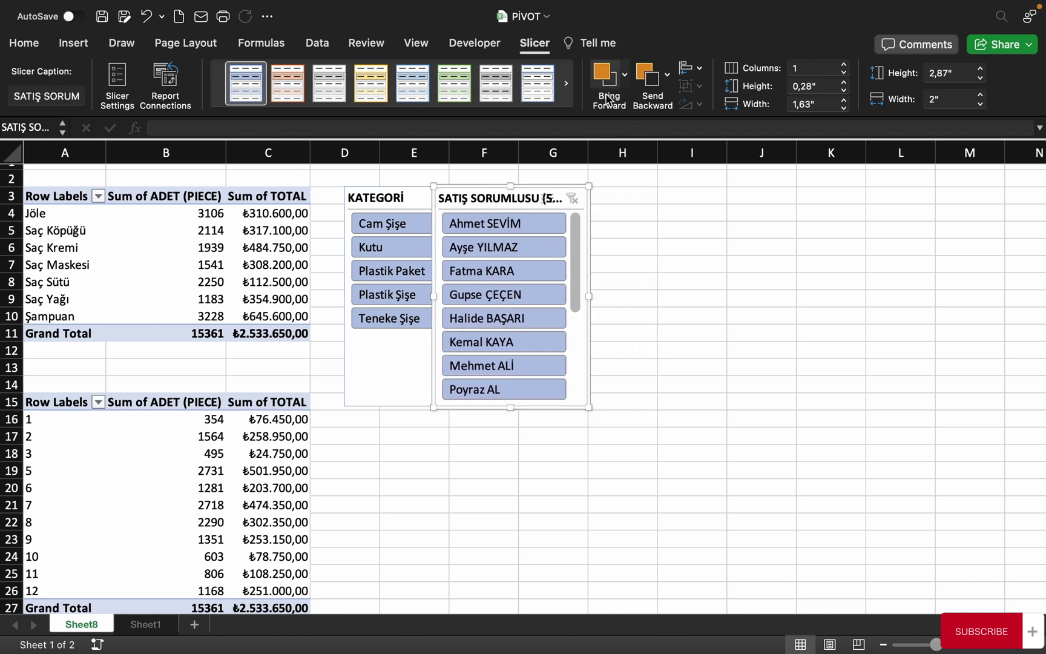
click(666, 77)
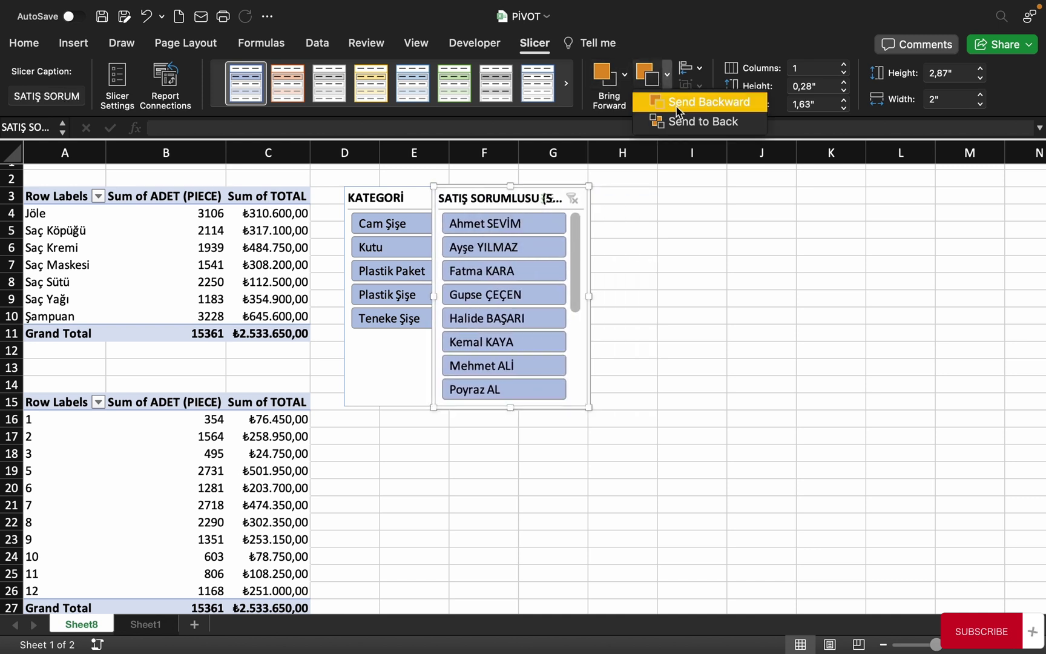
click(681, 103)
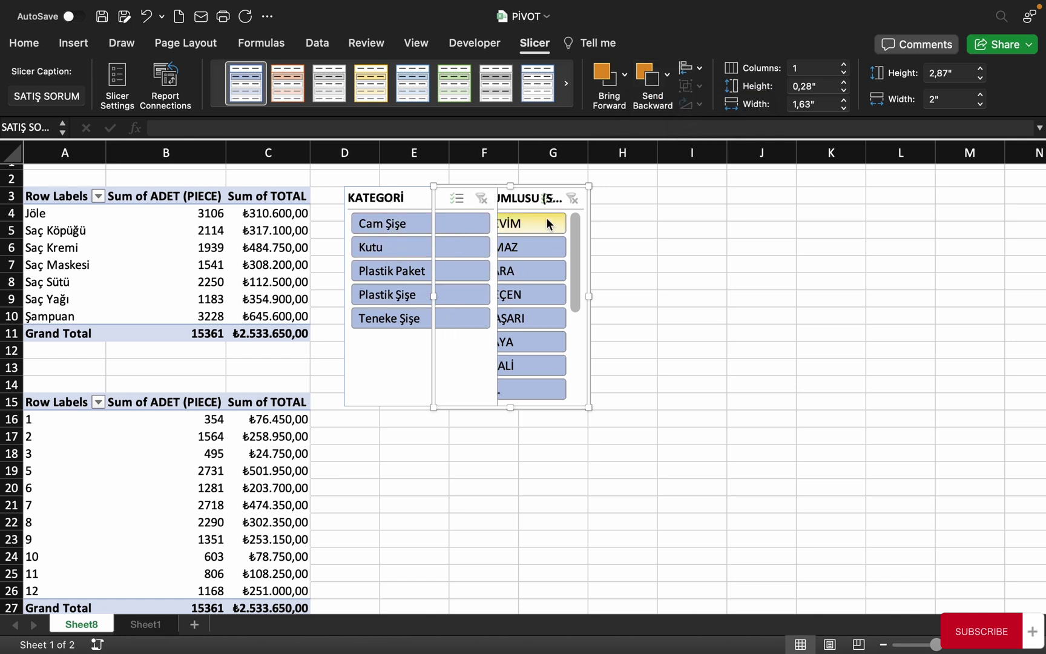
click(412, 198)
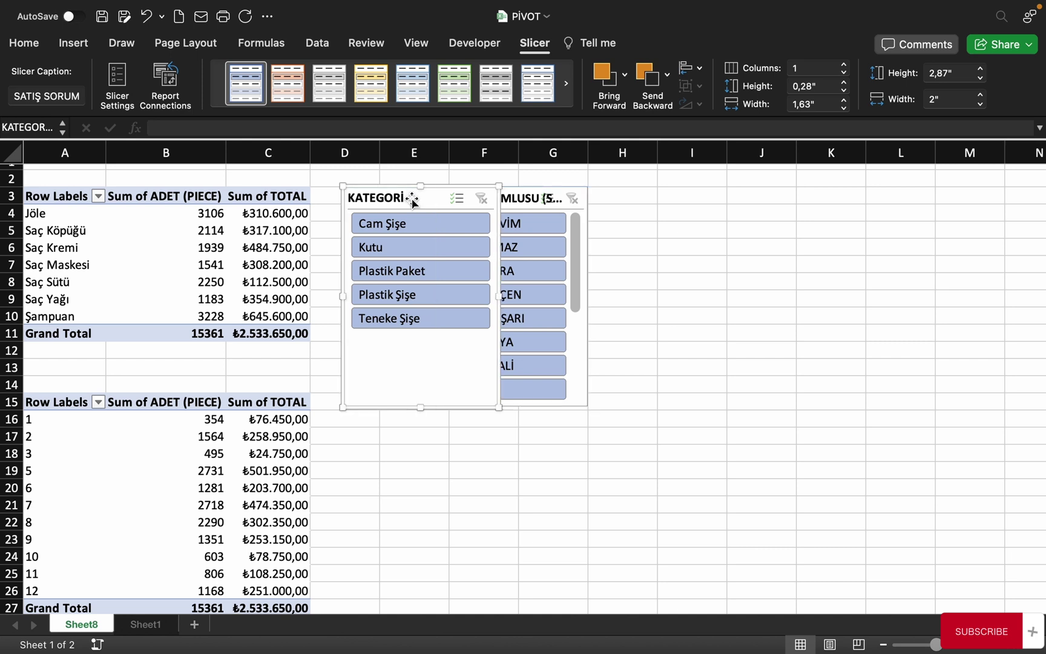
click(515, 197)
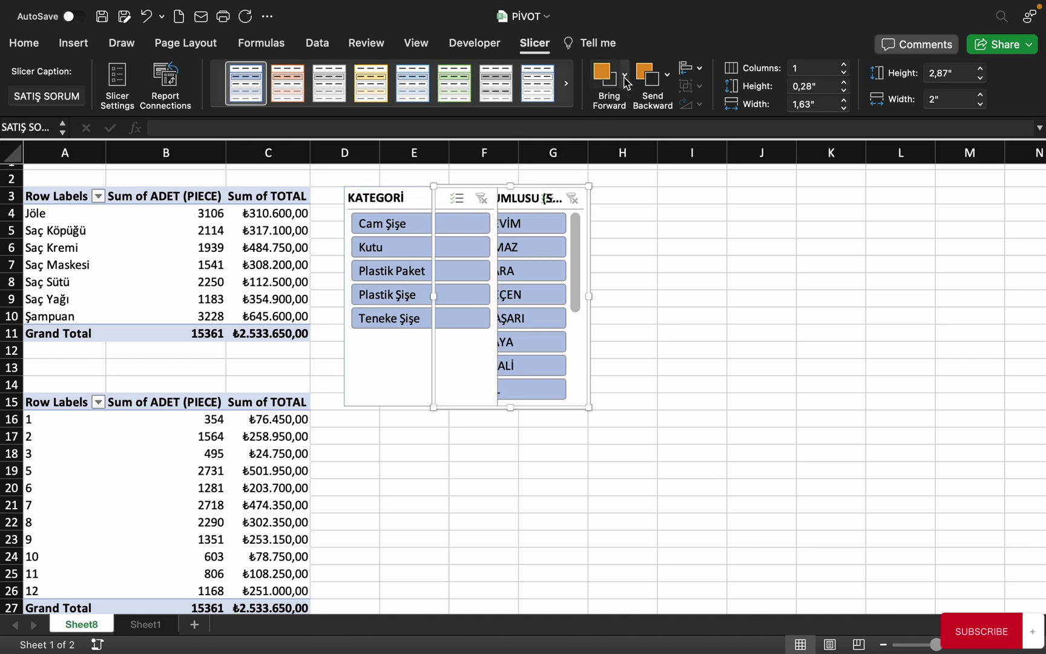
click(624, 74)
click(634, 102)
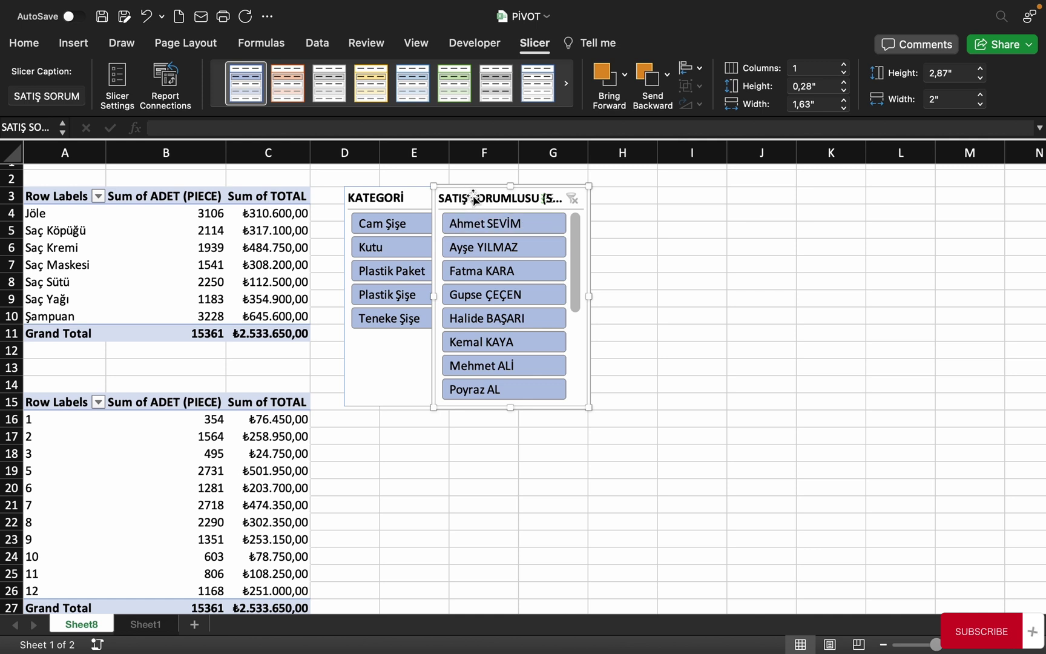
Drag the SATIŞ SORUMLUSU slicer right of KATEGORİ, leaving a small gap between them.
drag(474, 197, 558, 213)
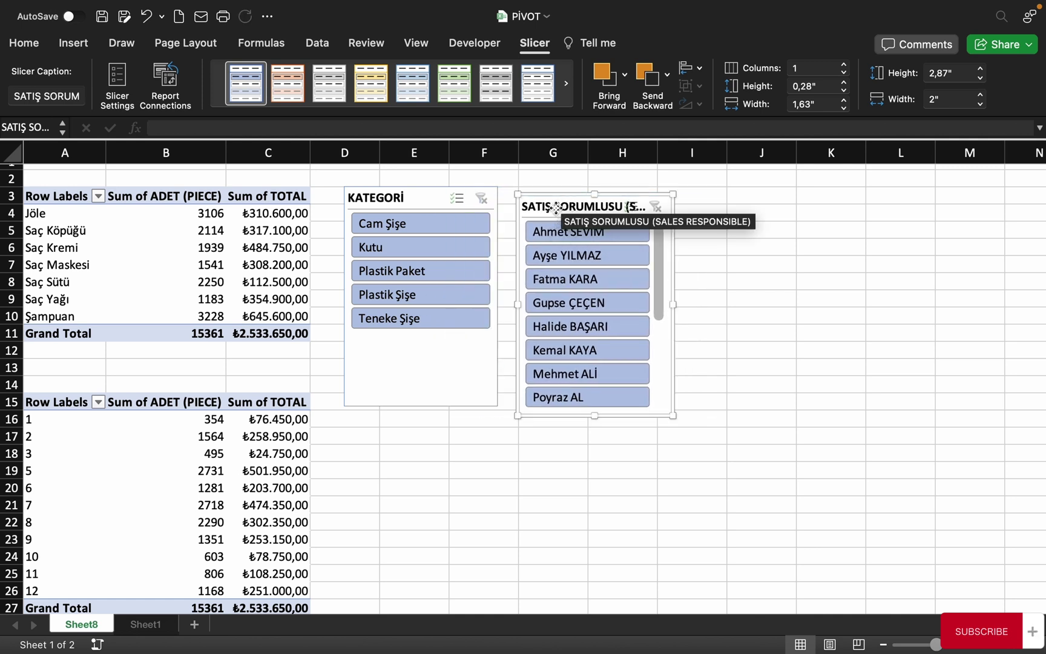
drag(556, 209, 542, 201)
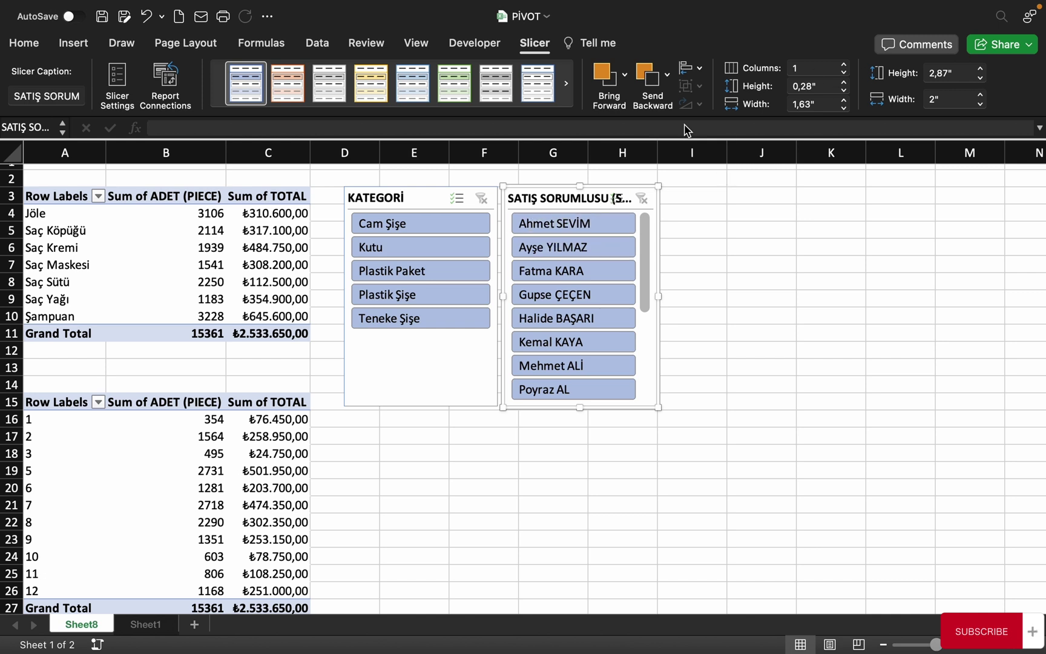
drag(554, 199, 578, 198)
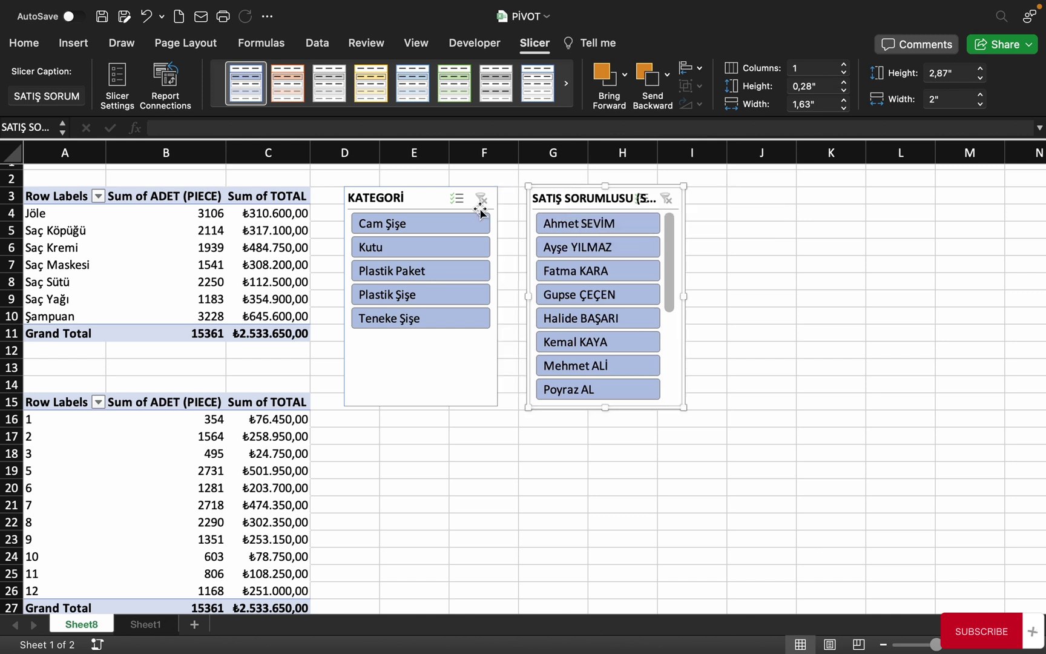
click(410, 198)
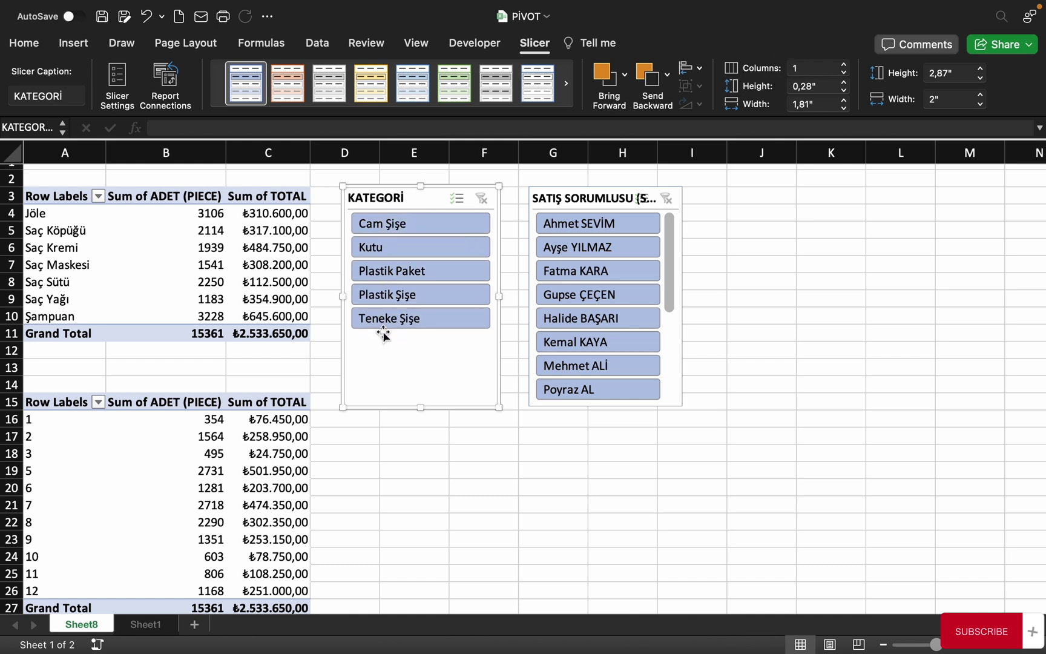
Set the KATEGORİ slicer to 2 columns and move the SATIŞ SORUMLUSU slicer lower.
click(843, 64)
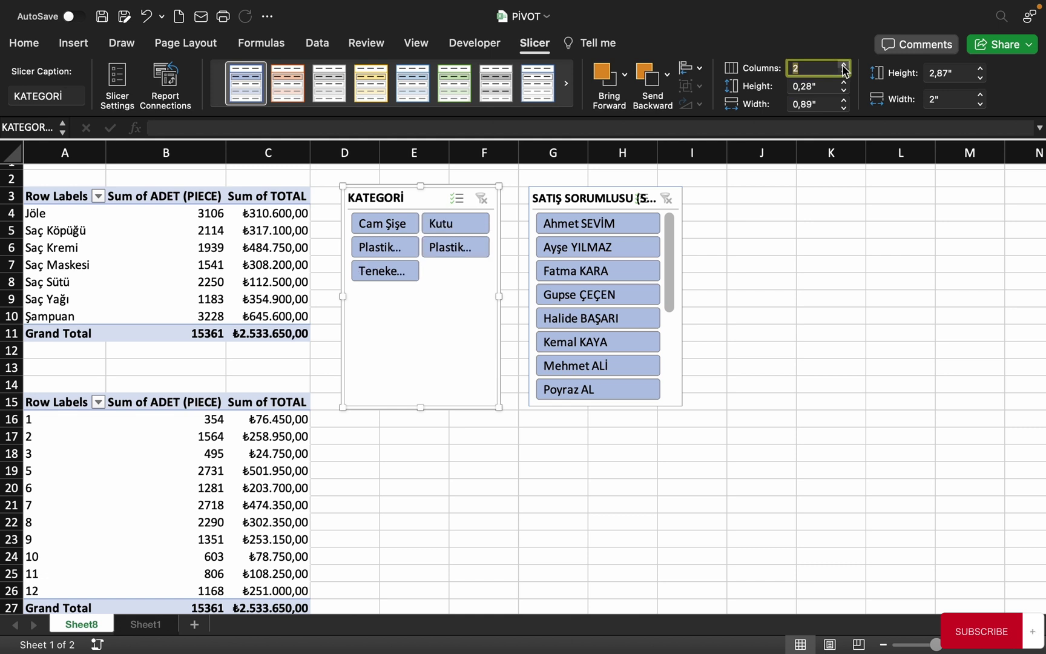
drag(499, 297, 658, 297)
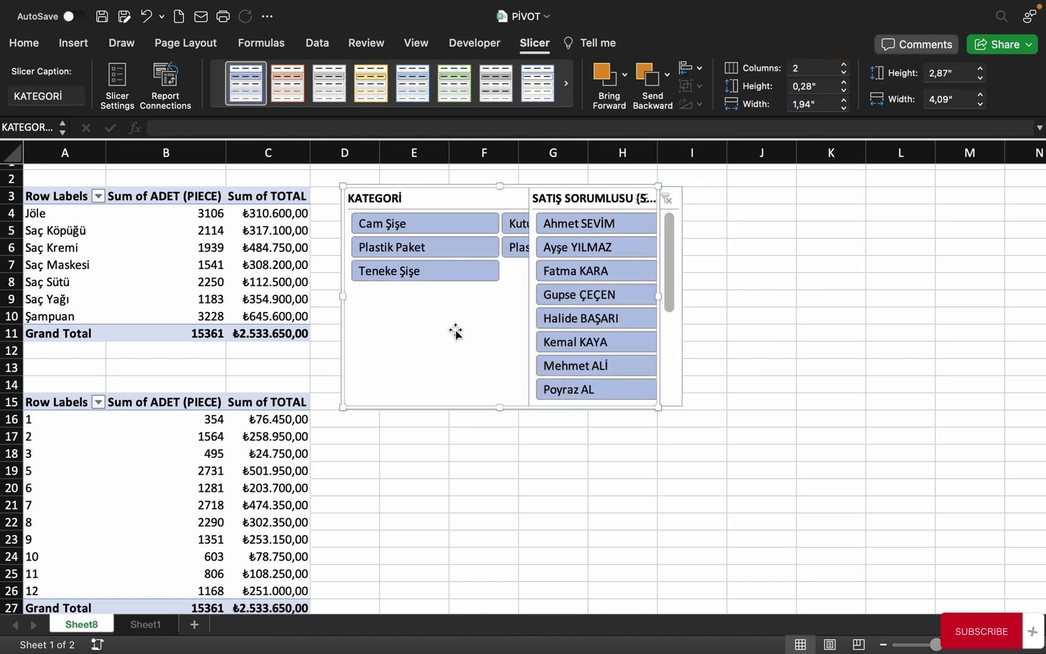
key(super+z)
drag(589, 199, 423, 449)
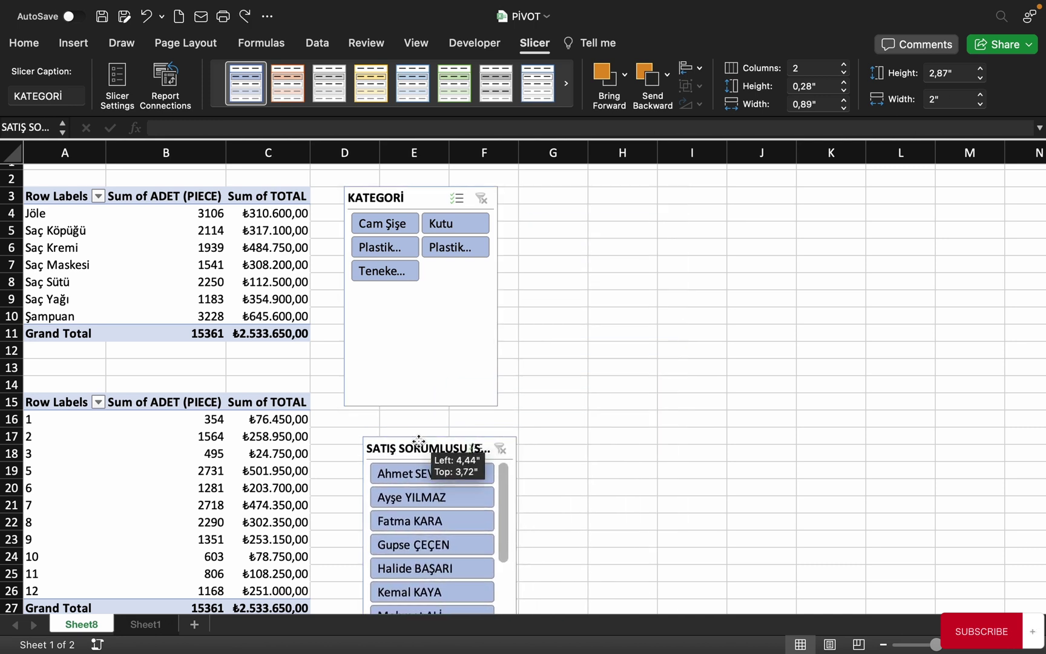
click(410, 191)
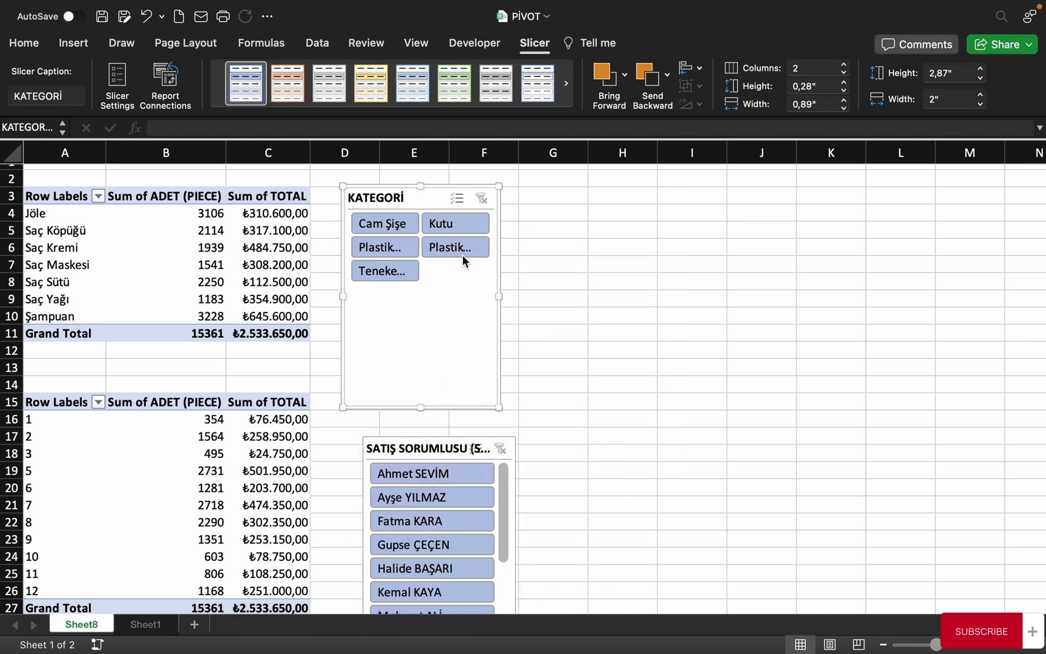
Set the KATEGORİ button height to 0,3" and button width to about 1,3".
click(843, 91)
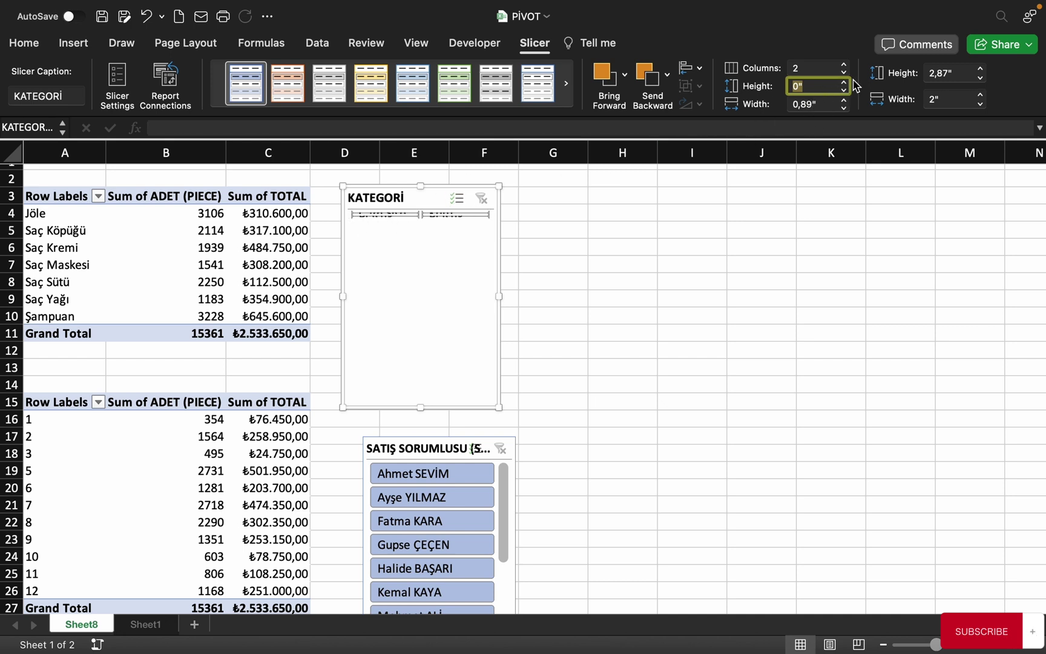
click(844, 82)
click(844, 82)
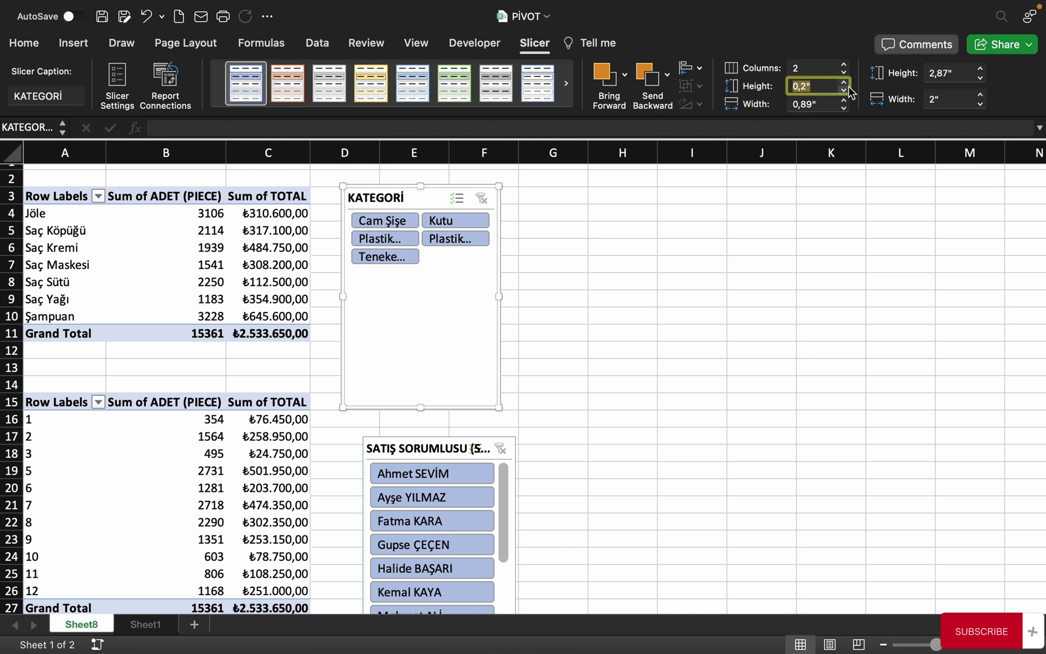
click(843, 82)
click(844, 90)
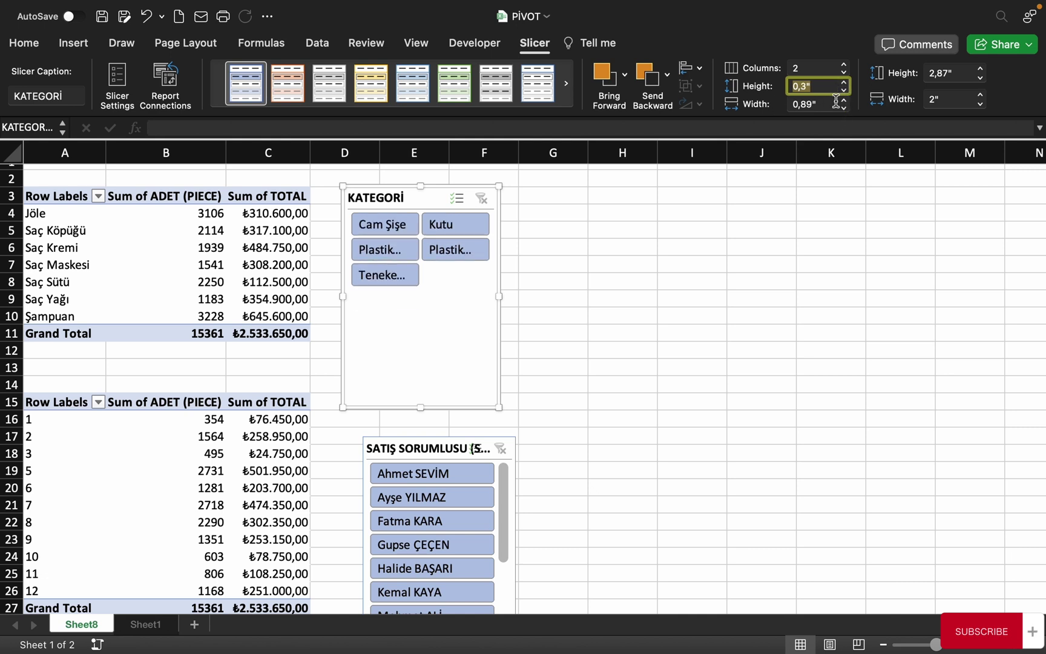
click(844, 100)
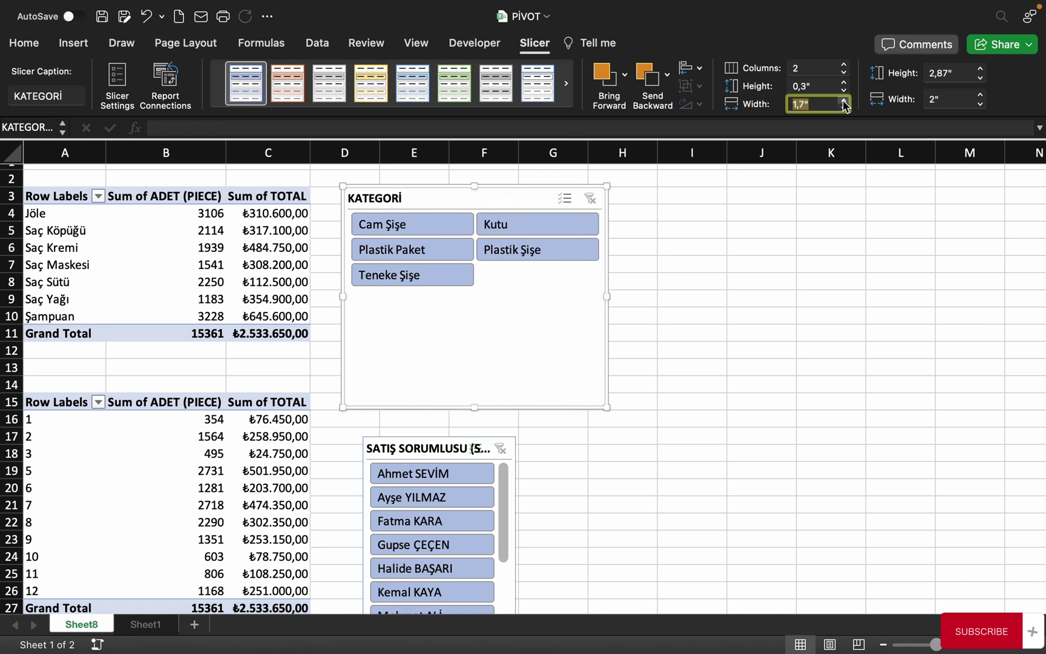
click(844, 108)
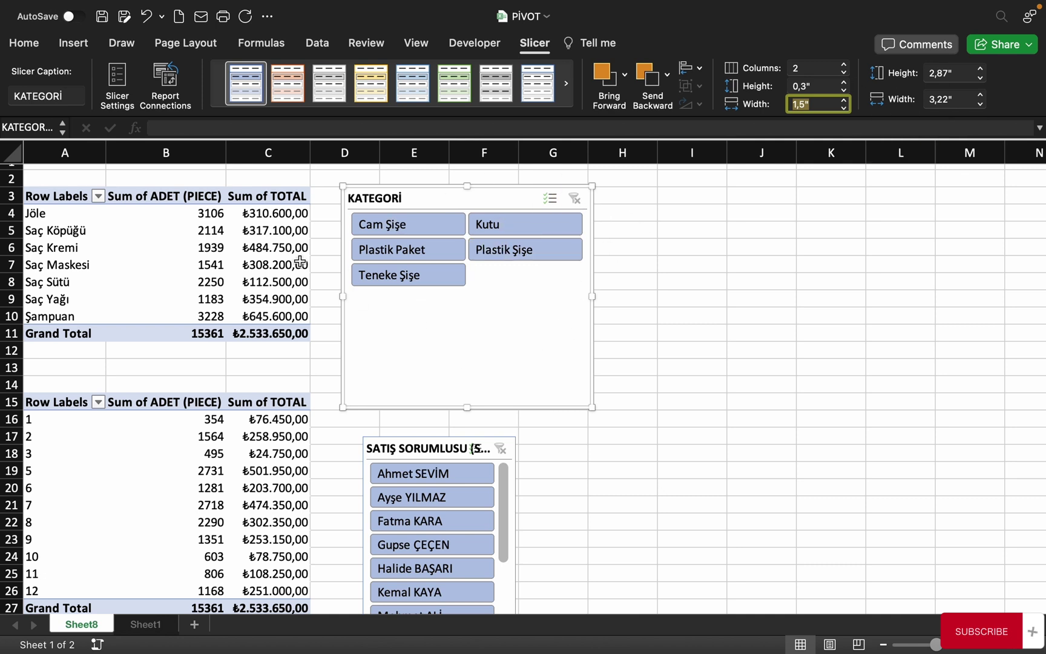
Size the KATEGORİ slicer to 1,5" tall by 2,8" wide.
click(980, 69)
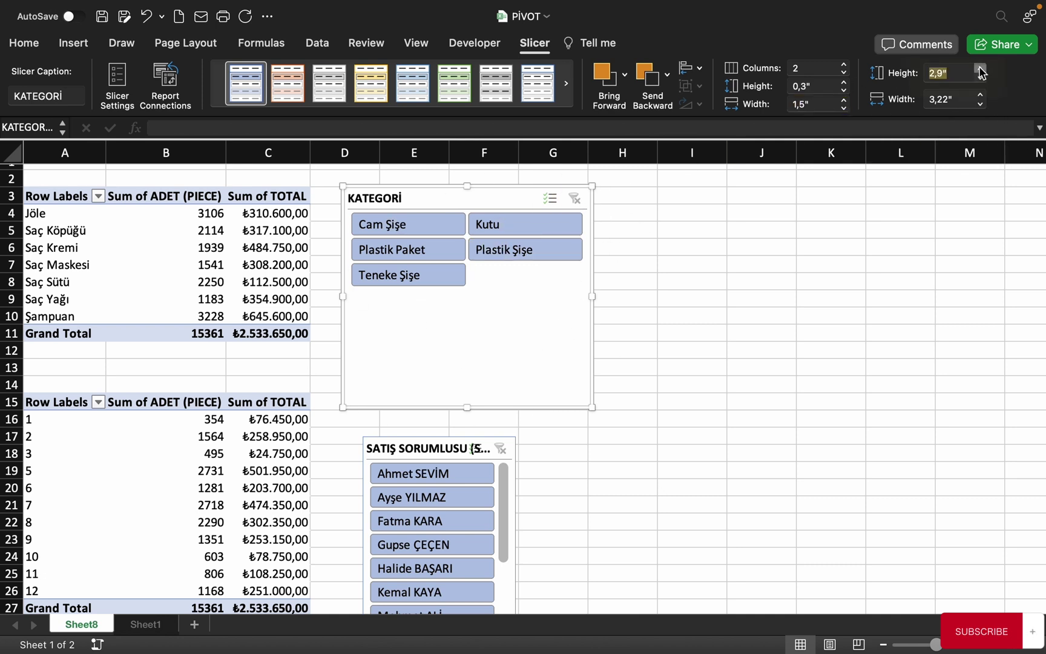
click(980, 78)
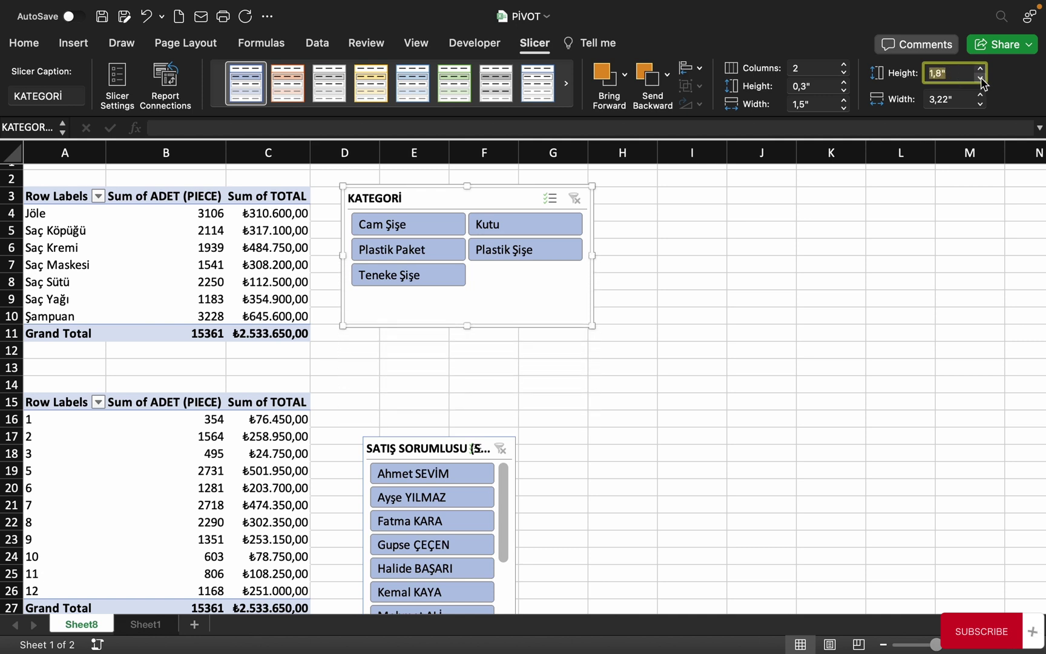
click(980, 78)
click(980, 104)
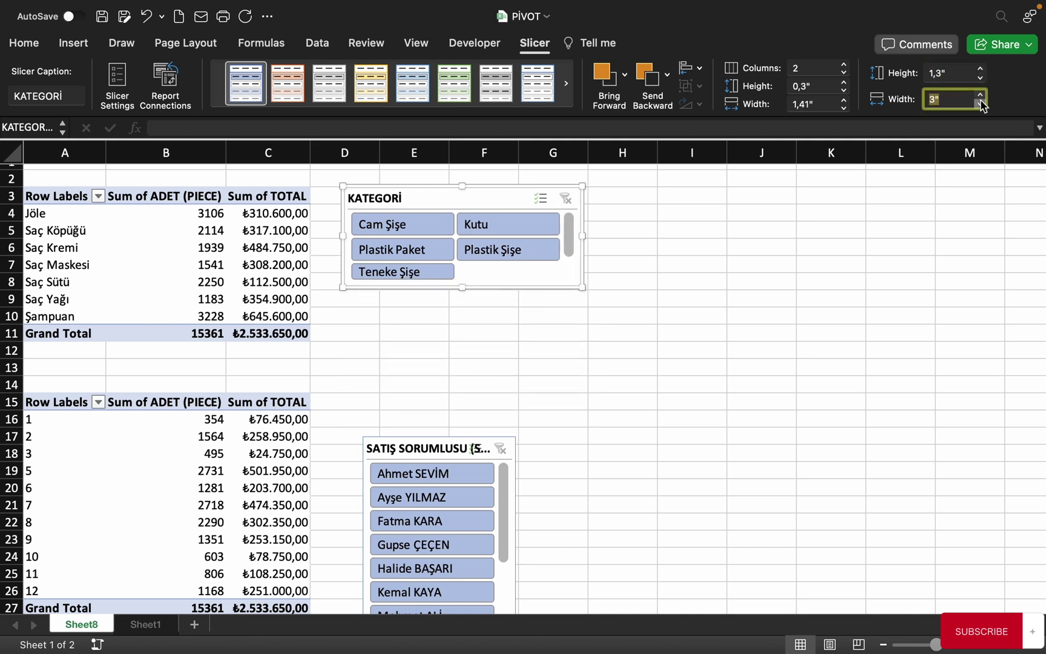
click(980, 69)
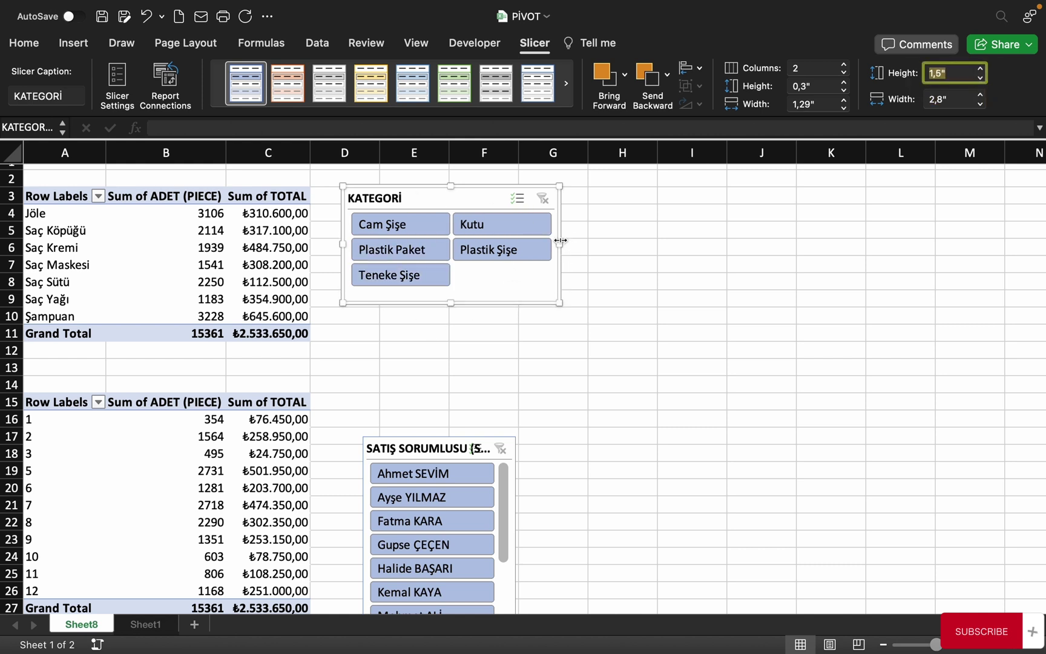
Widen the KATEGORİ slicer slightly and stack the SATIŞ SORUMLUSU slicer directly beneath it.
mouse_move(559, 244)
mouse_down()
mouse_move(524, 254)
mouse_move(610, 255)
mouse_move(573, 248)
mouse_up()
drag(429, 435, 409, 319)
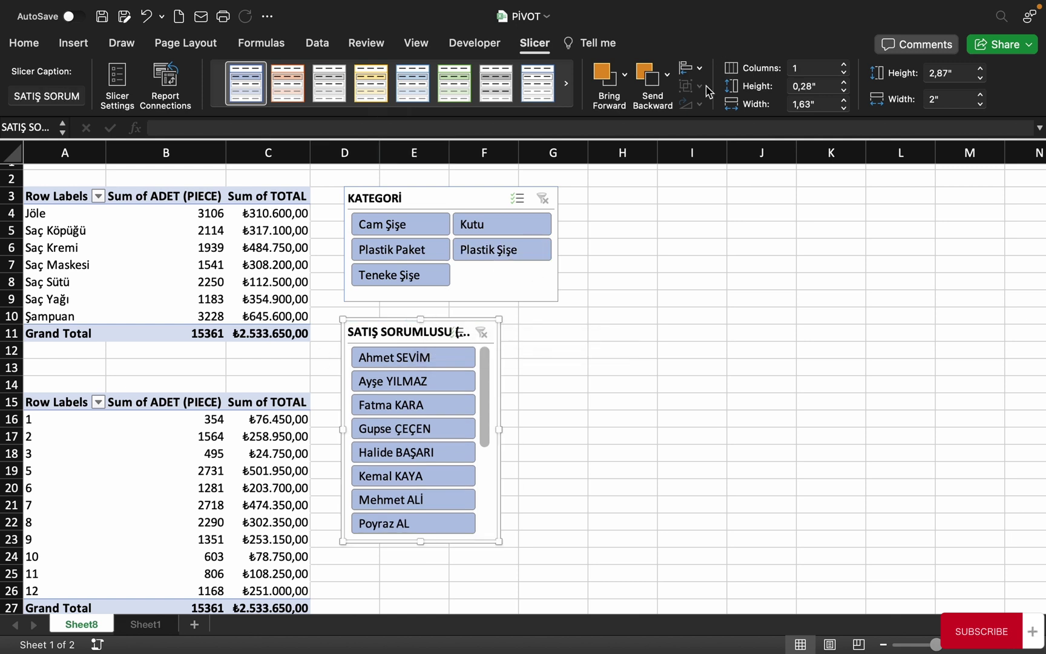
click(457, 197)
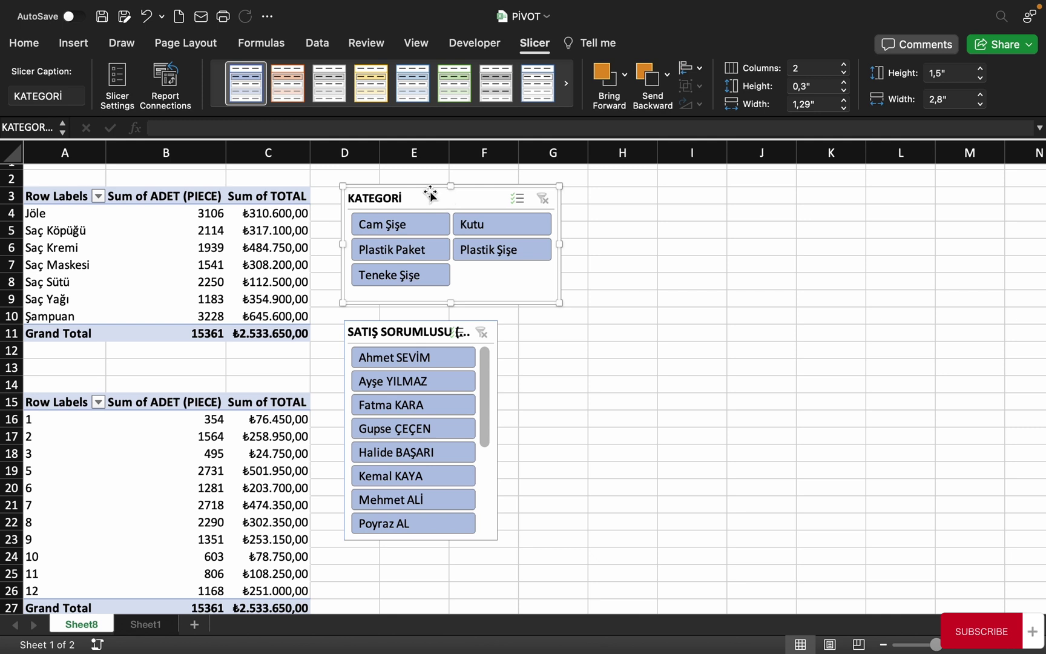
Bring up the shortcut menu for the KATEGORİ slicer header.
right_click(431, 193)
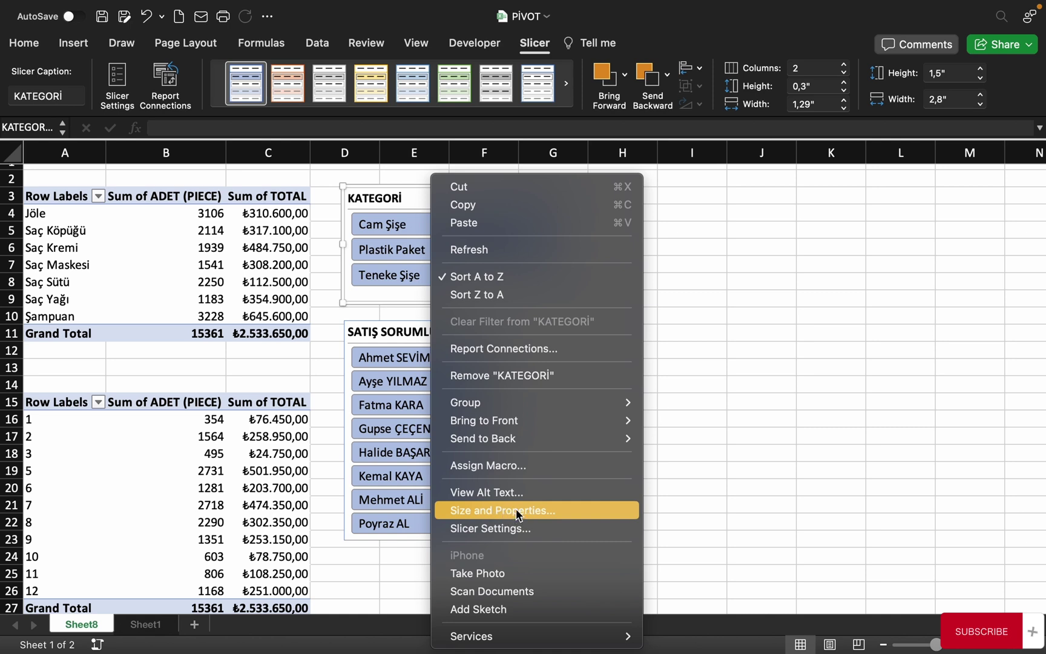
In the KATEGORİ slicer's Format Slicer position settings, set its horizontal offset to about 4,5".
click(510, 510)
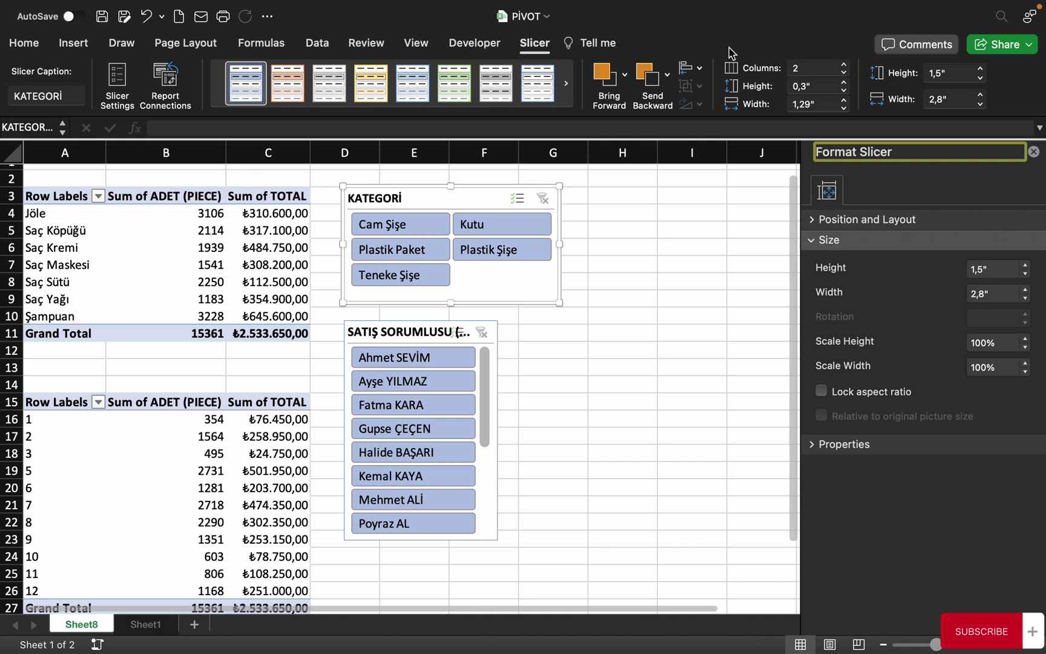
click(812, 222)
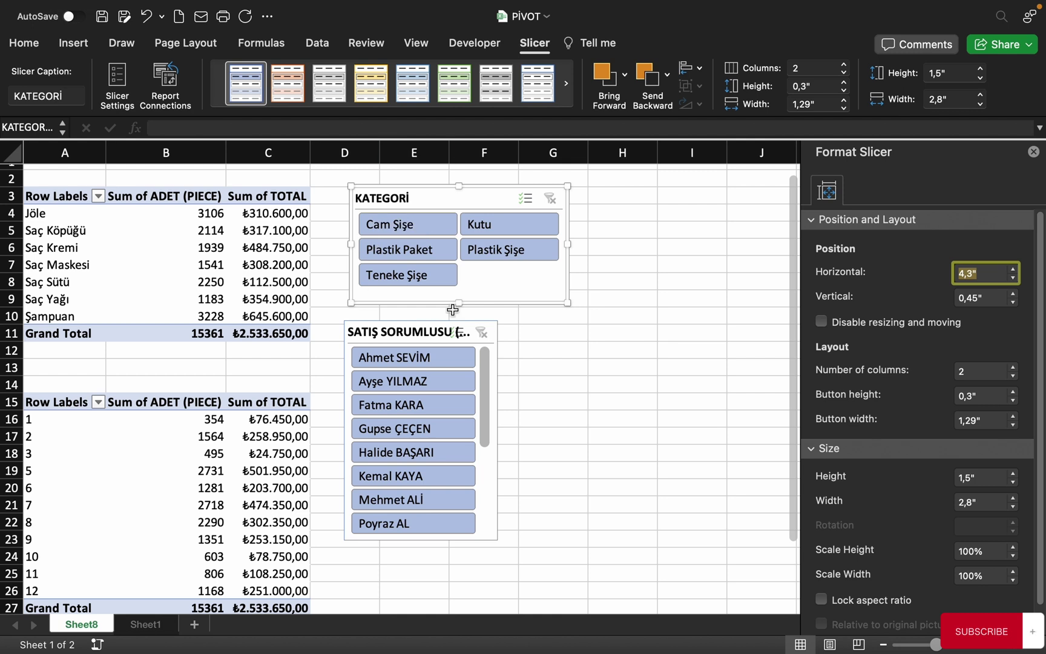
click(1013, 269)
click(1012, 270)
click(1012, 270)
click(1013, 270)
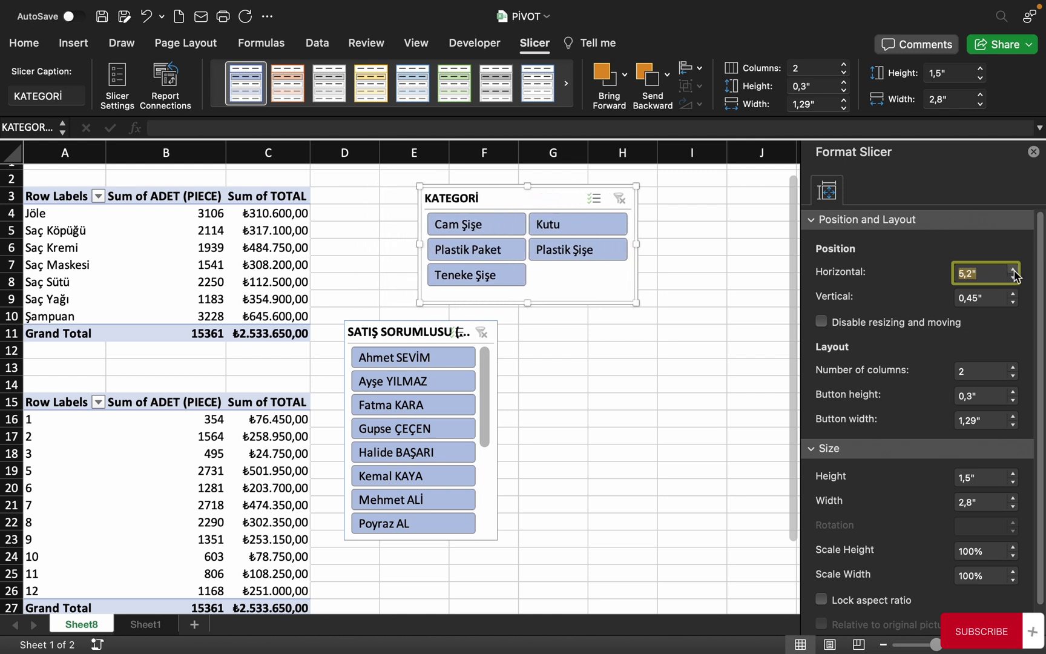
click(1013, 270)
click(1013, 270)
click(1013, 278)
click(1013, 278)
click(1012, 278)
click(1013, 278)
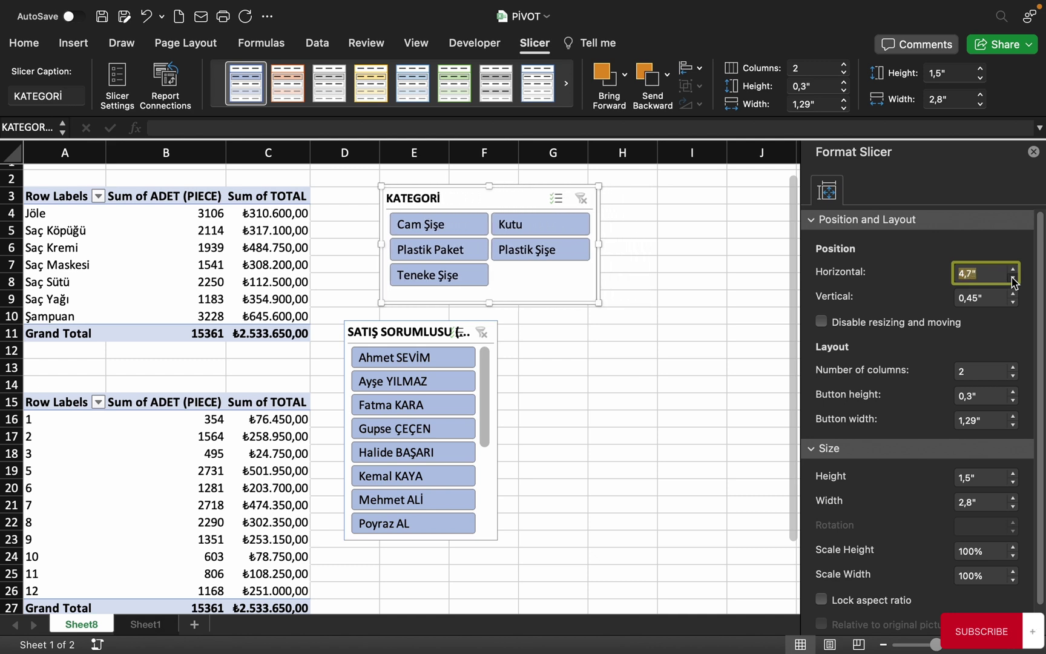
click(1013, 278)
click(1012, 278)
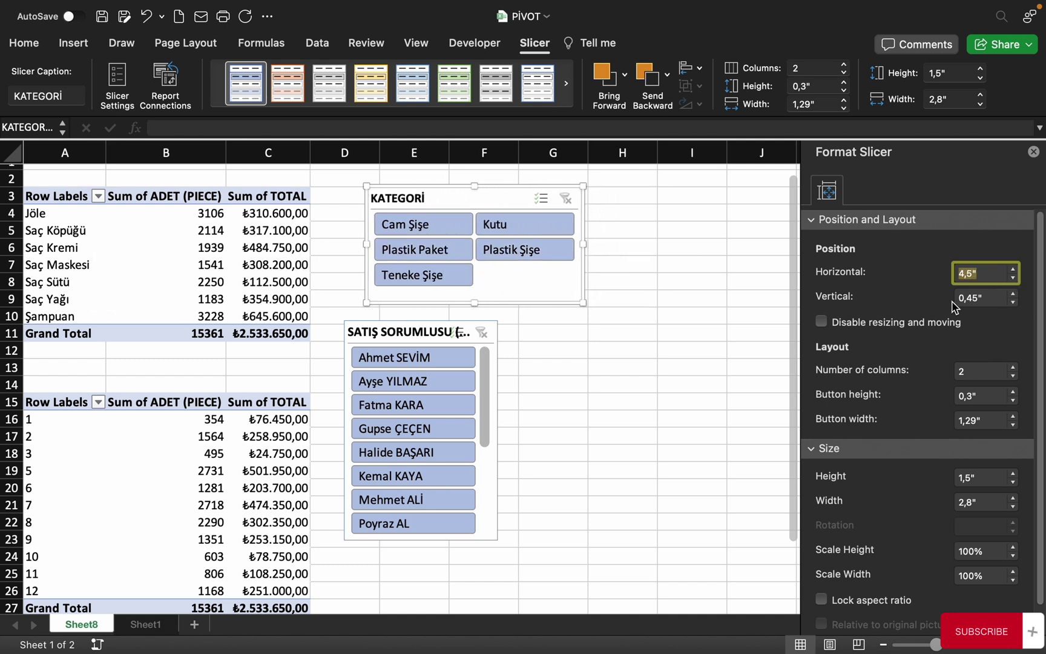
Lower the KATEGORİ slicer slightly, then drag it up and left beside the top pivot table.
click(1012, 293)
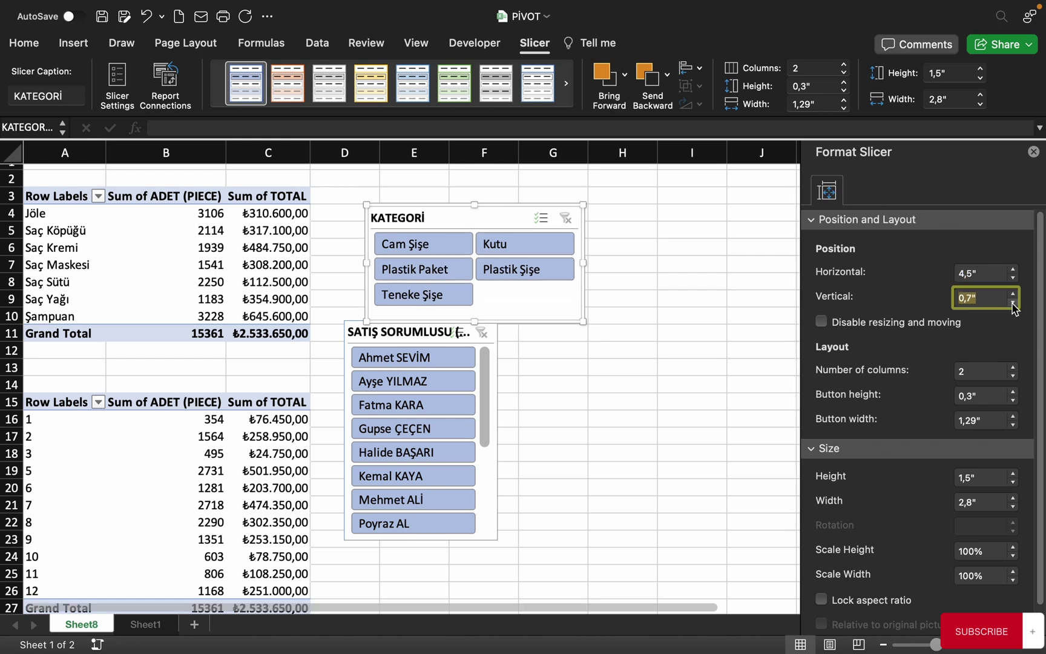
click(1013, 302)
click(1013, 302)
click(1012, 293)
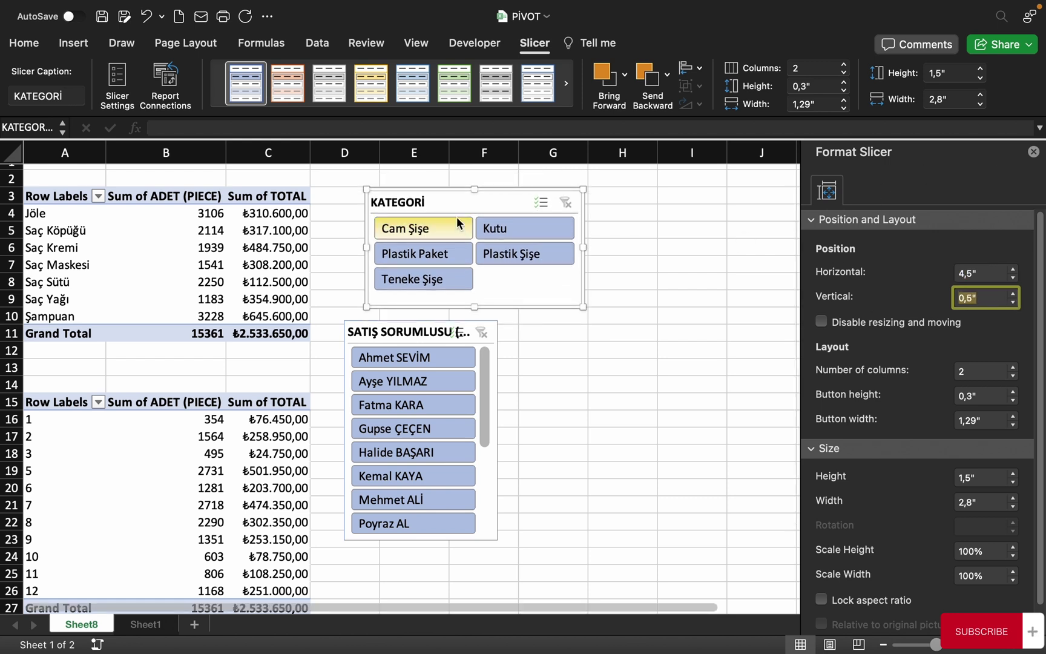
drag(478, 193, 470, 176)
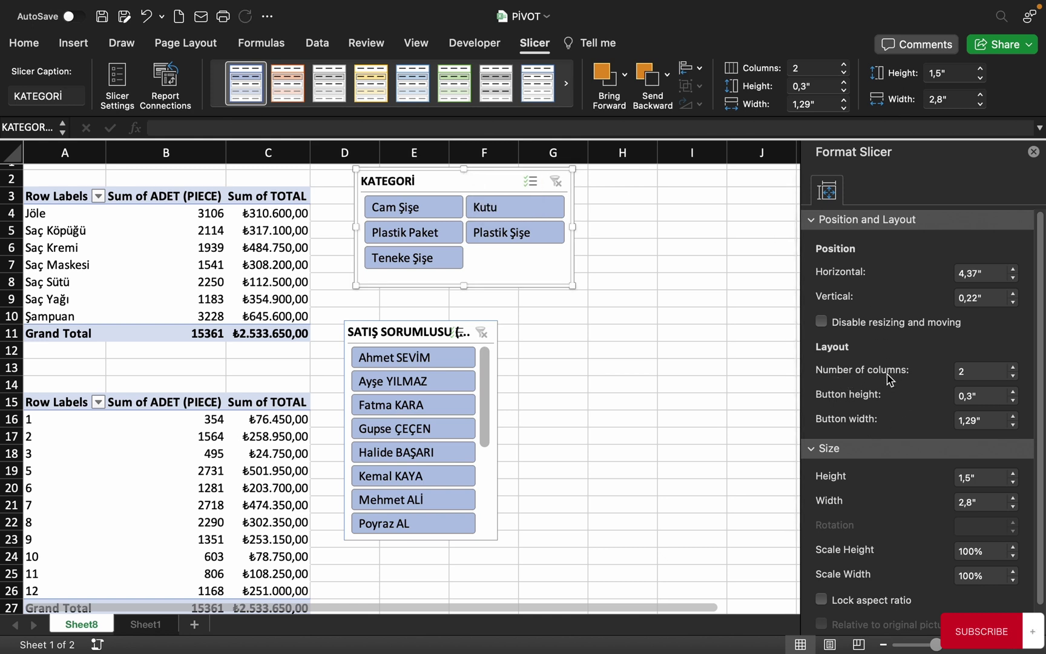
Keep the slicer at 2 button columns and place it 0,36" from the top.
click(980, 371)
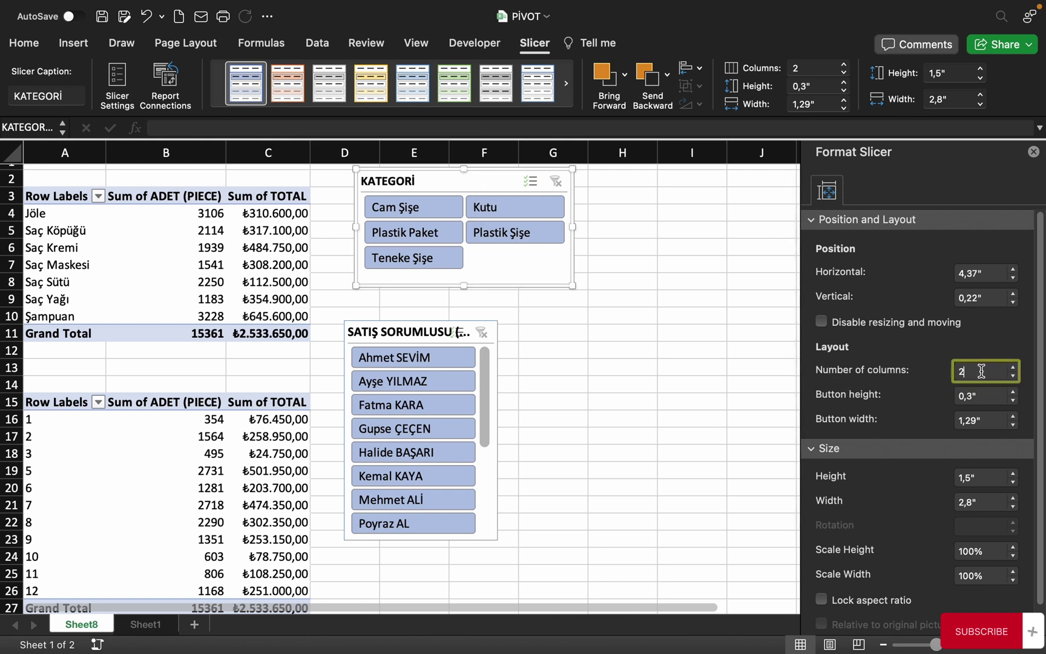
click(1012, 365)
click(1014, 375)
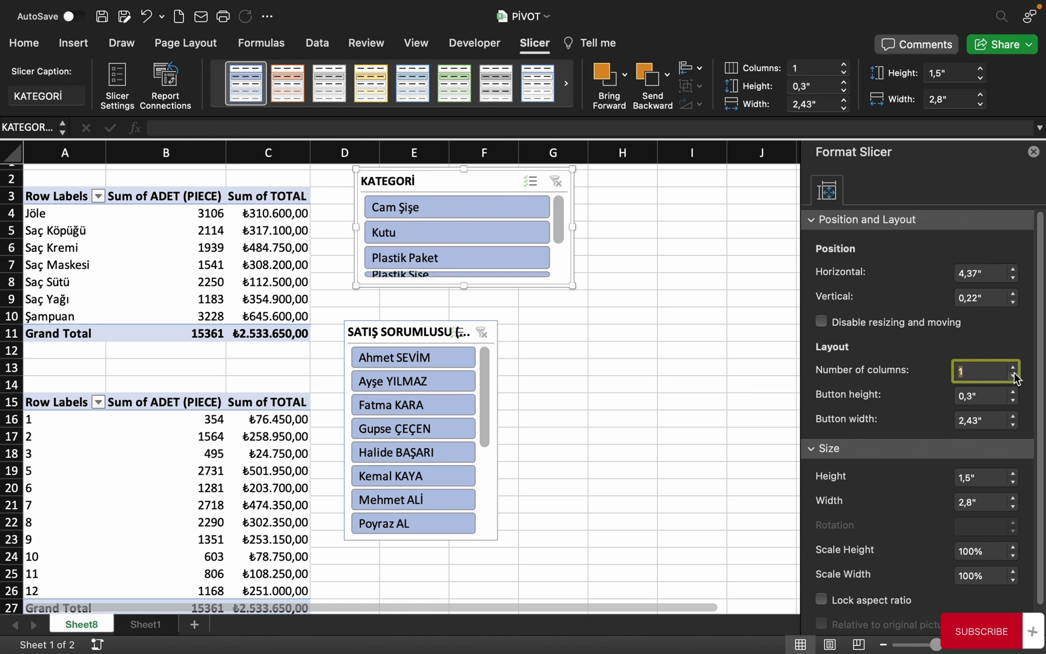
click(1012, 366)
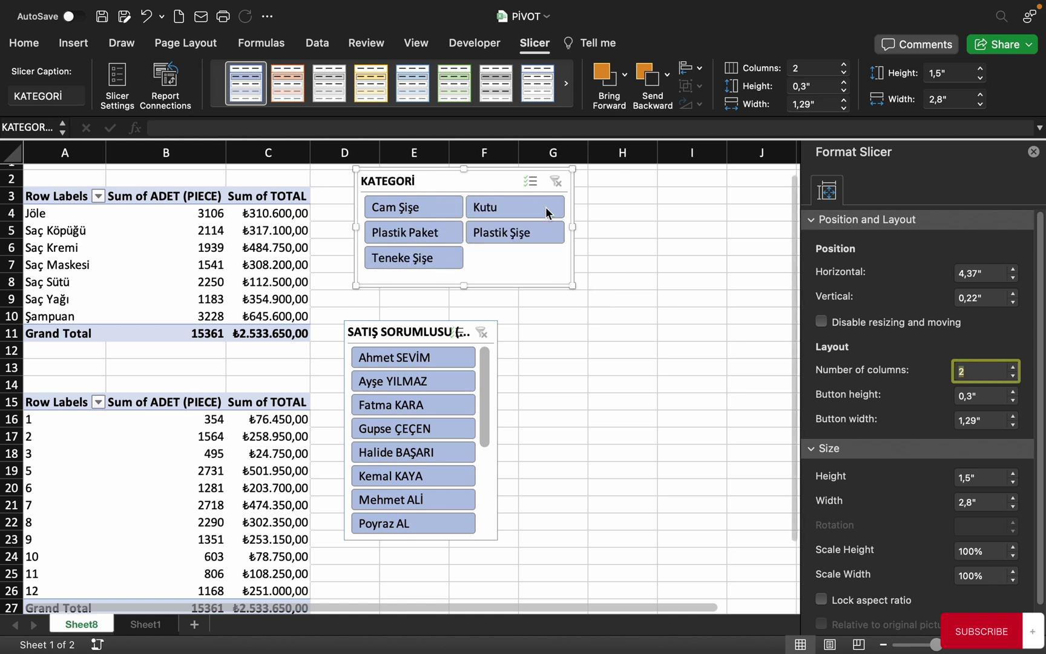
drag(475, 176, 476, 187)
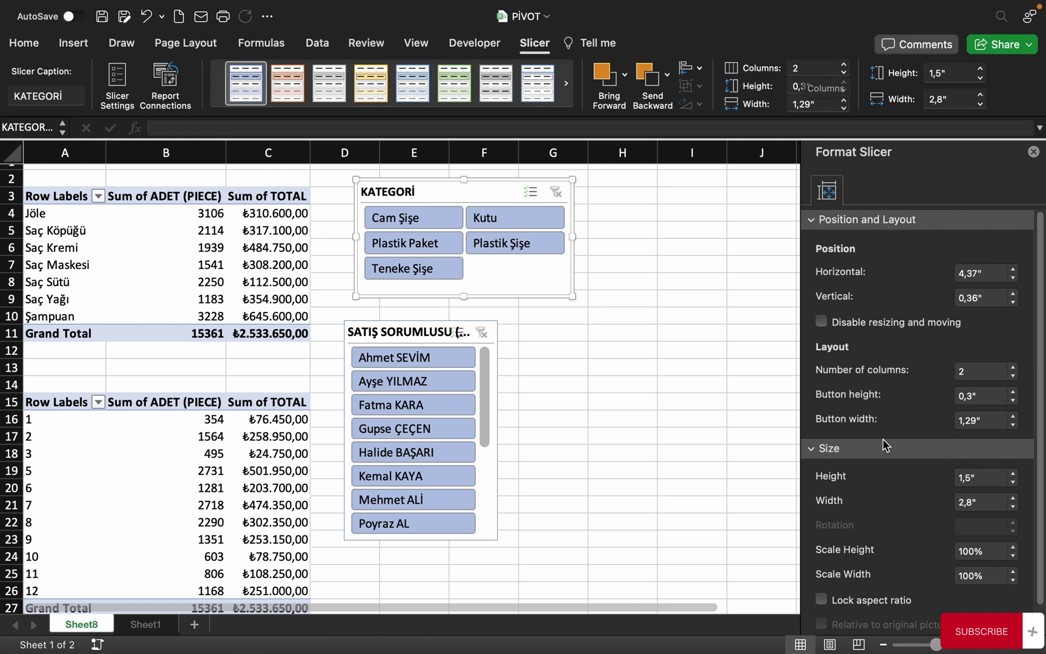
Resize the KATEGORİ slicer to 1,44" by 2,83" by adjusting its height and width scale.
scroll(908, 439, down, 2)
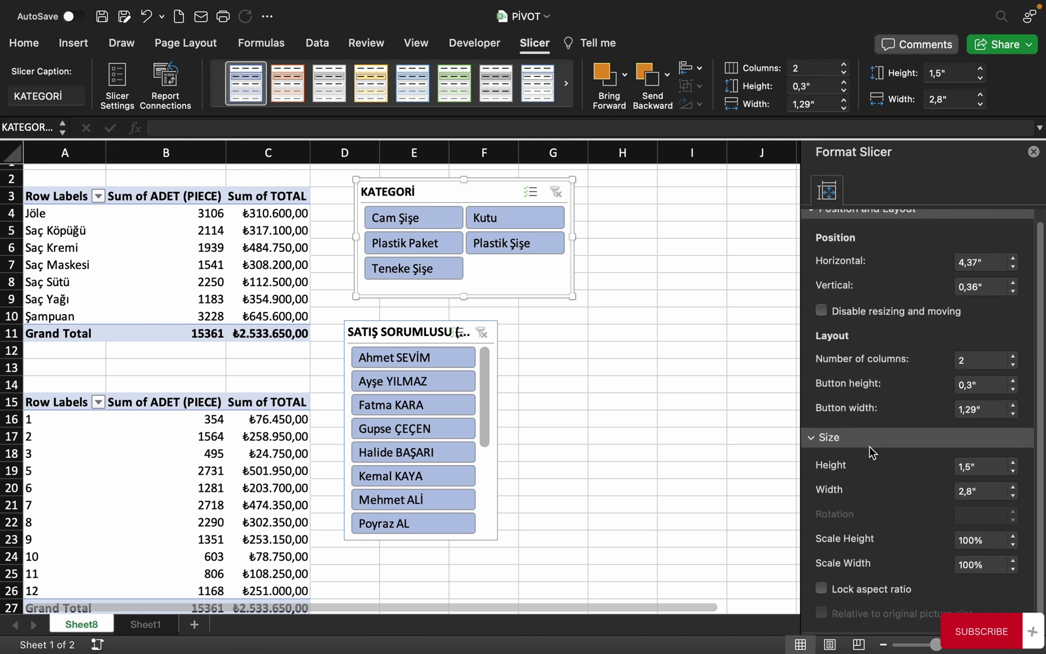
click(1013, 456)
click(1013, 457)
click(1014, 457)
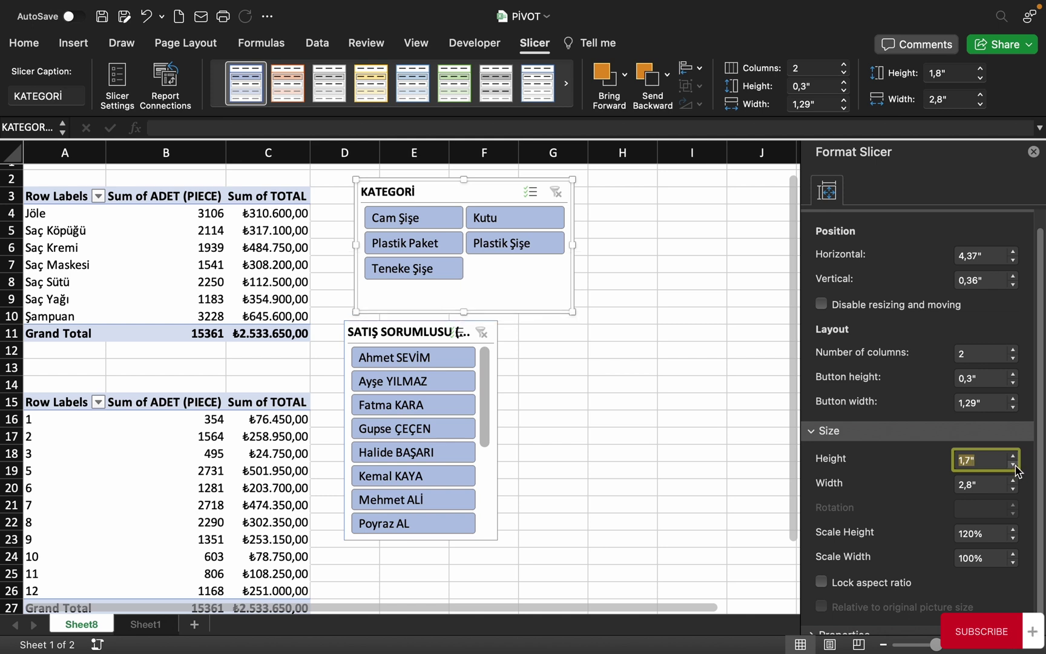
key(Return)
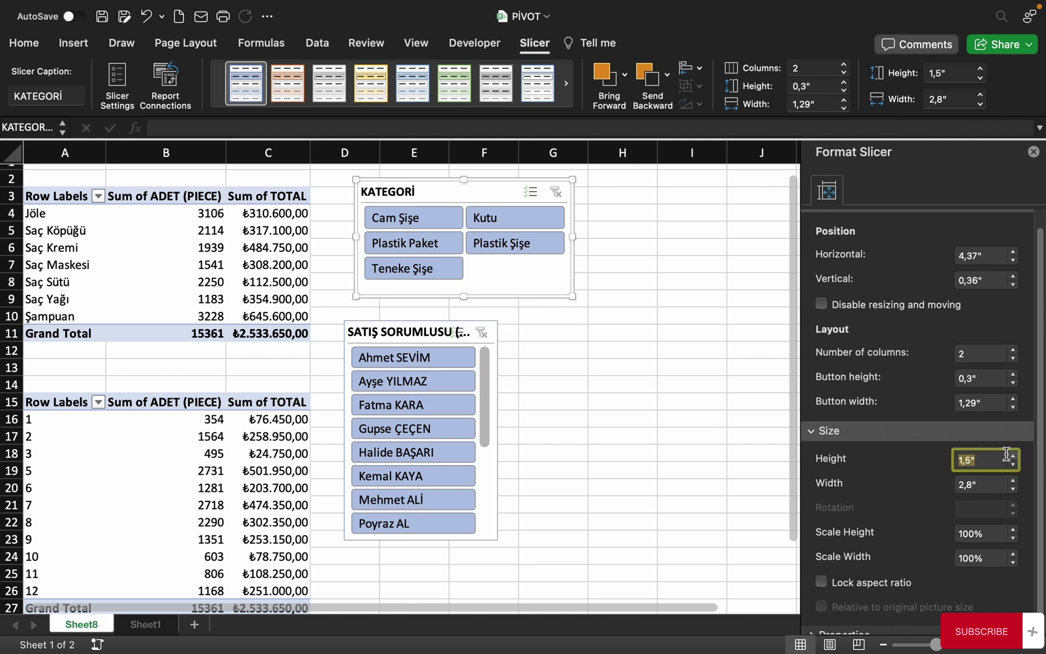
scroll(864, 544, down, 1)
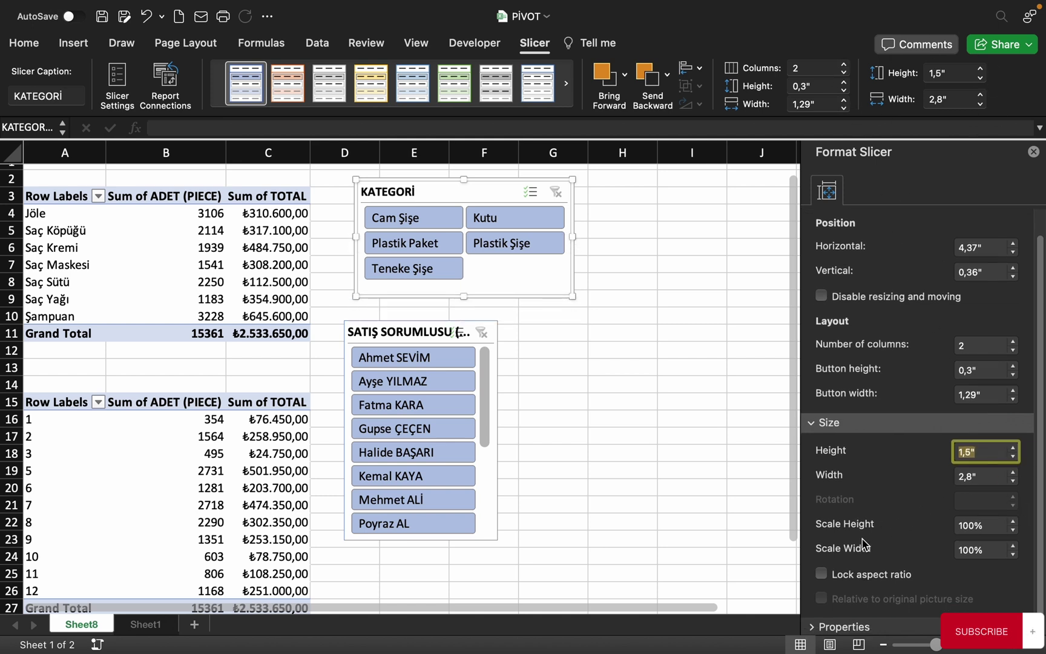
click(1012, 522)
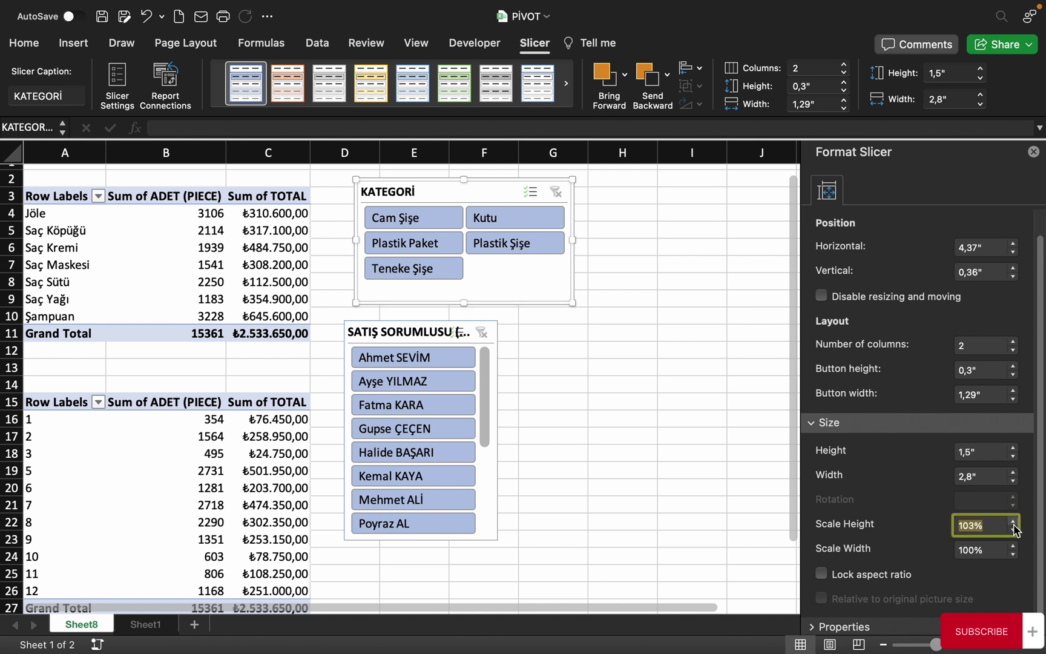
click(1012, 522)
click(1012, 546)
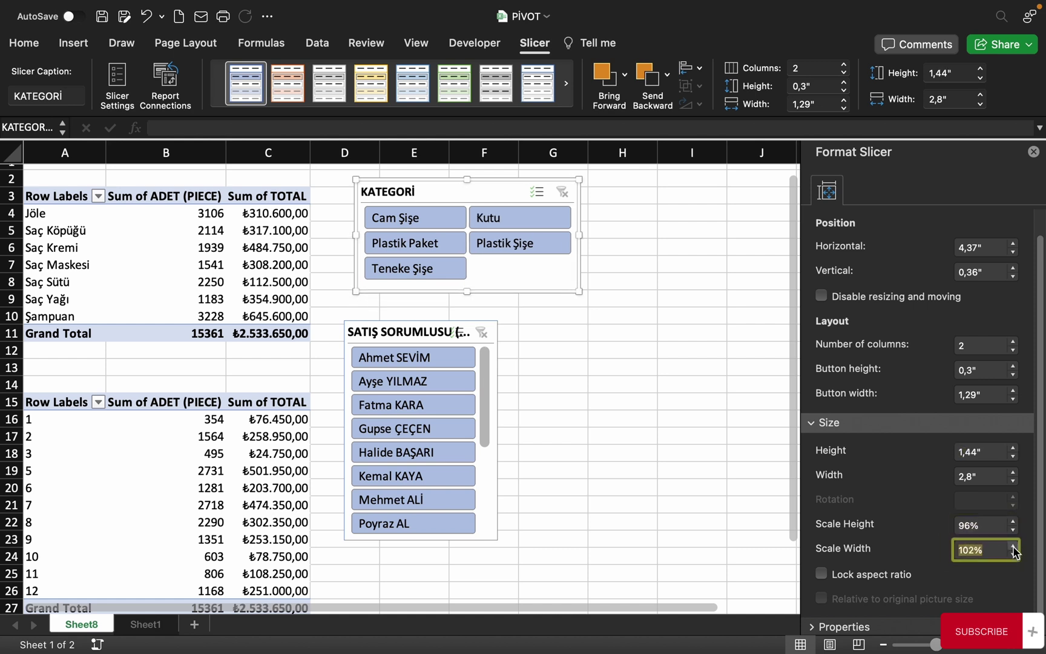
click(815, 425)
click(823, 470)
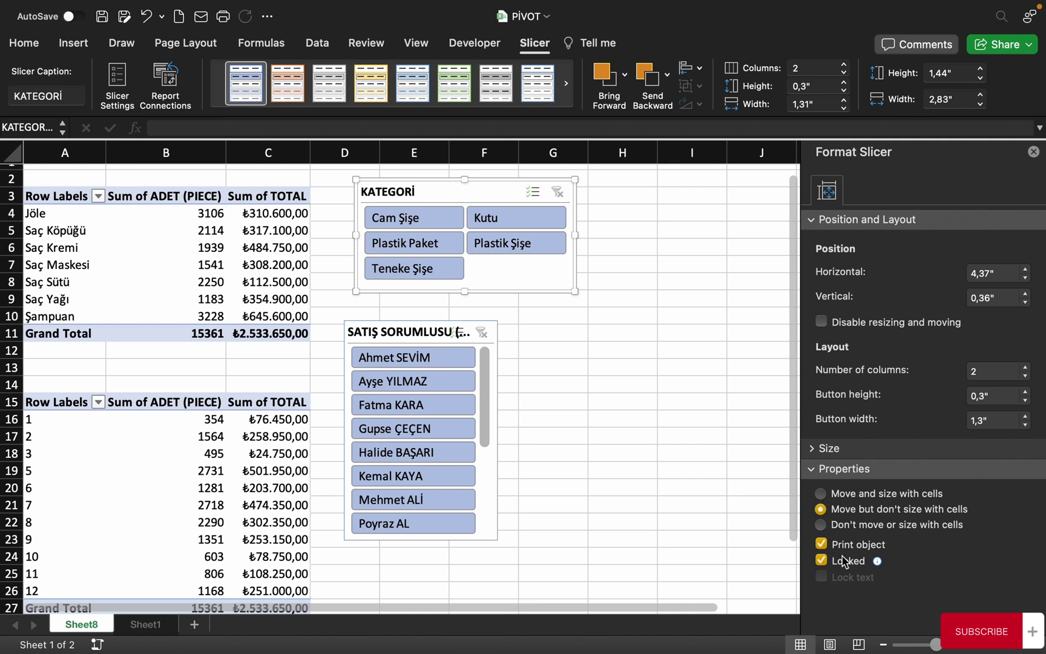
Close the Format Slicer pane and the pivot field list, then reselect the KATEGORİ slicer.
click(1033, 152)
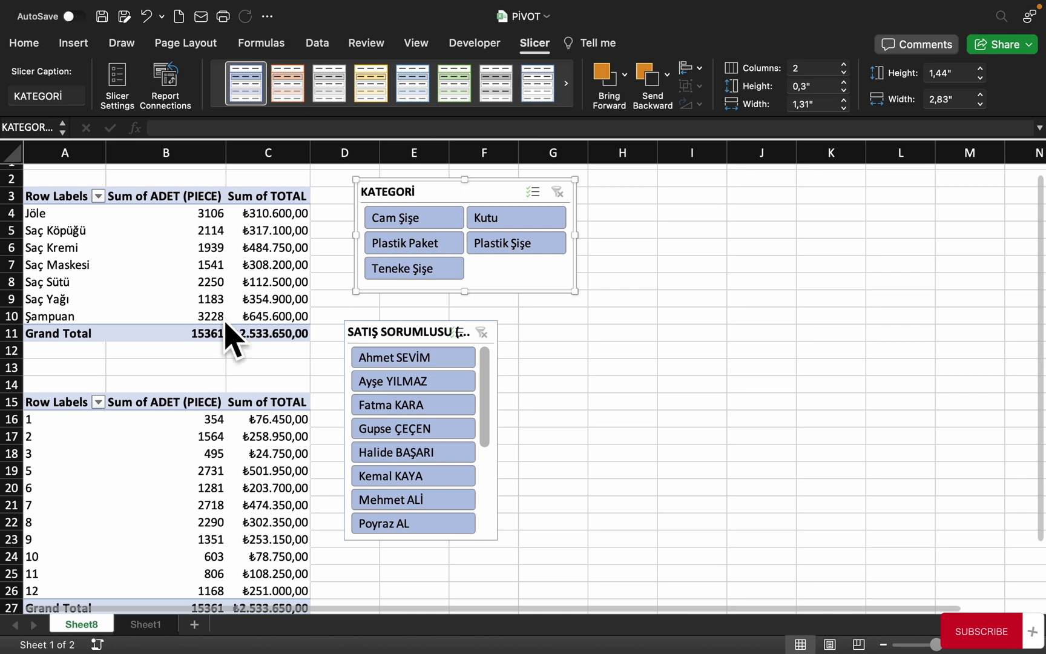
click(209, 453)
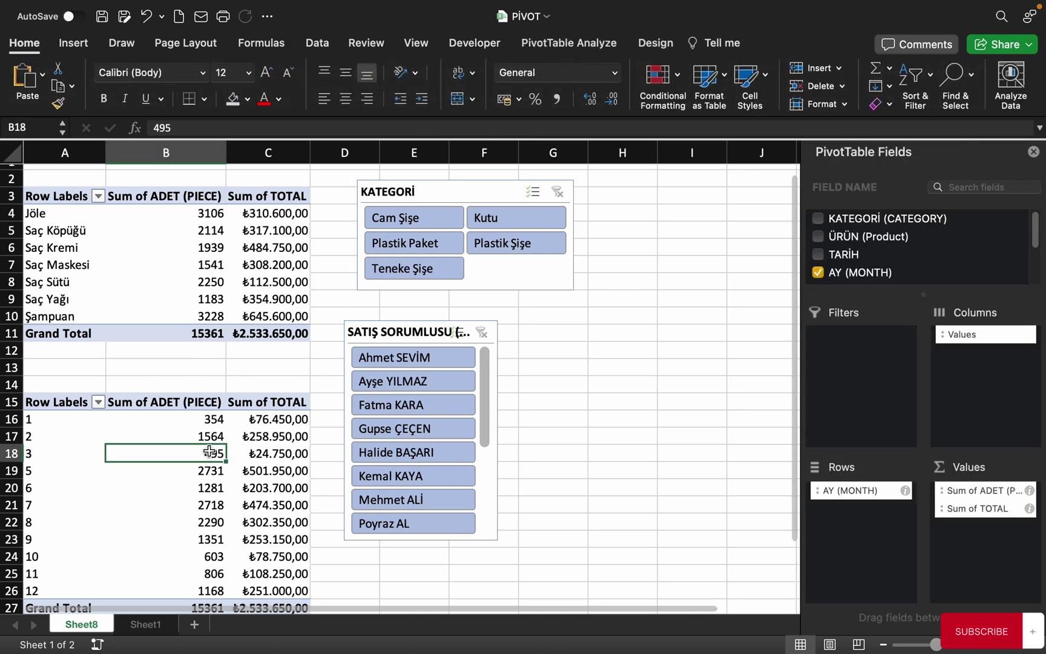
click(1029, 152)
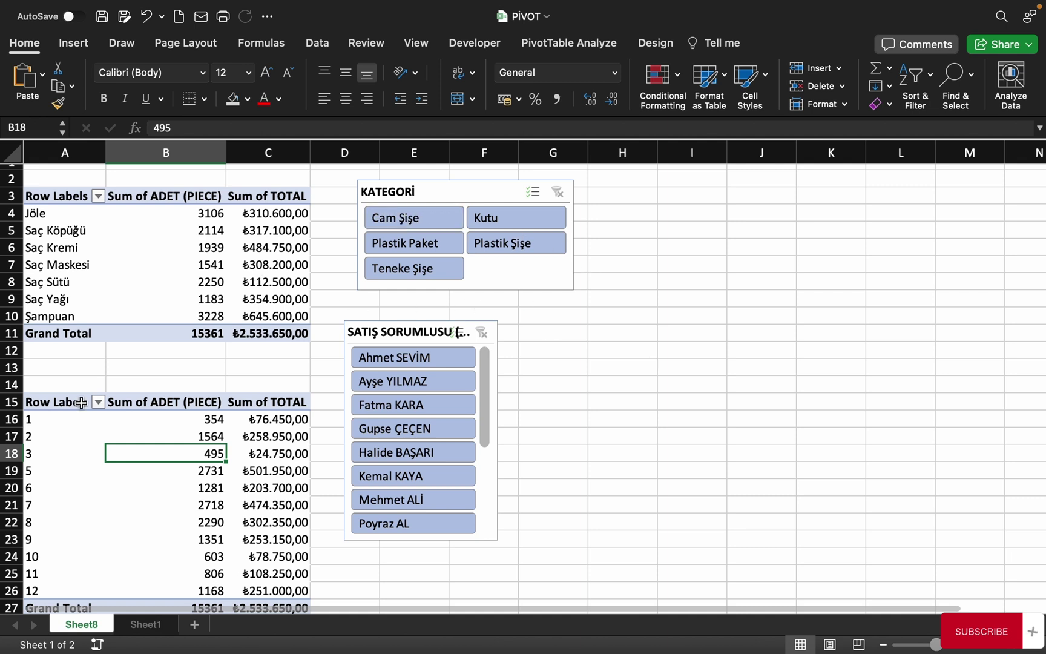
click(429, 189)
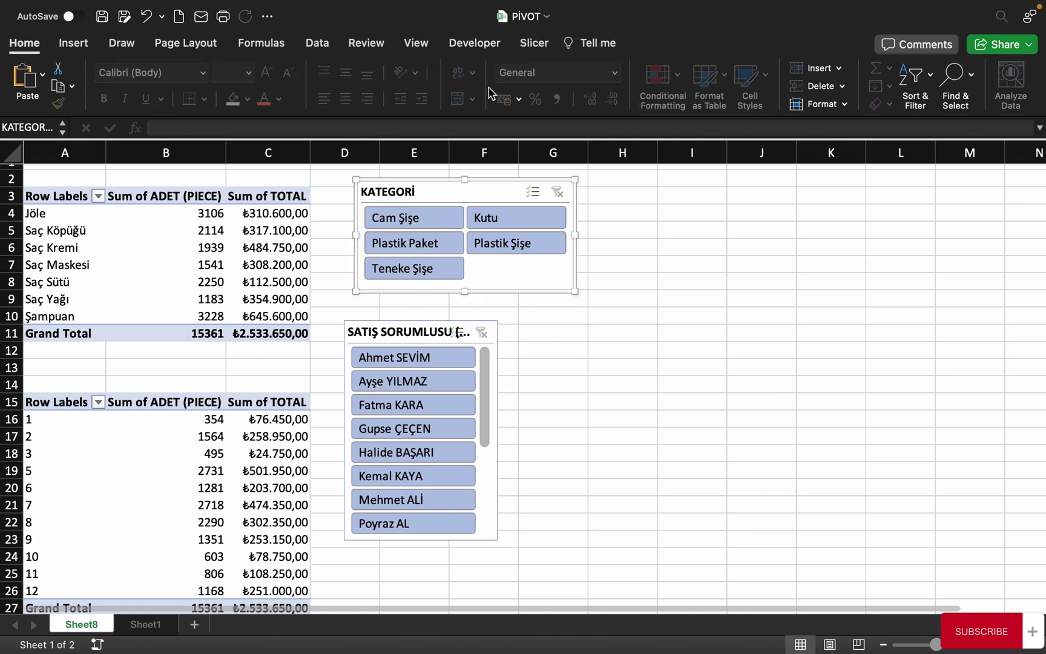
click(535, 46)
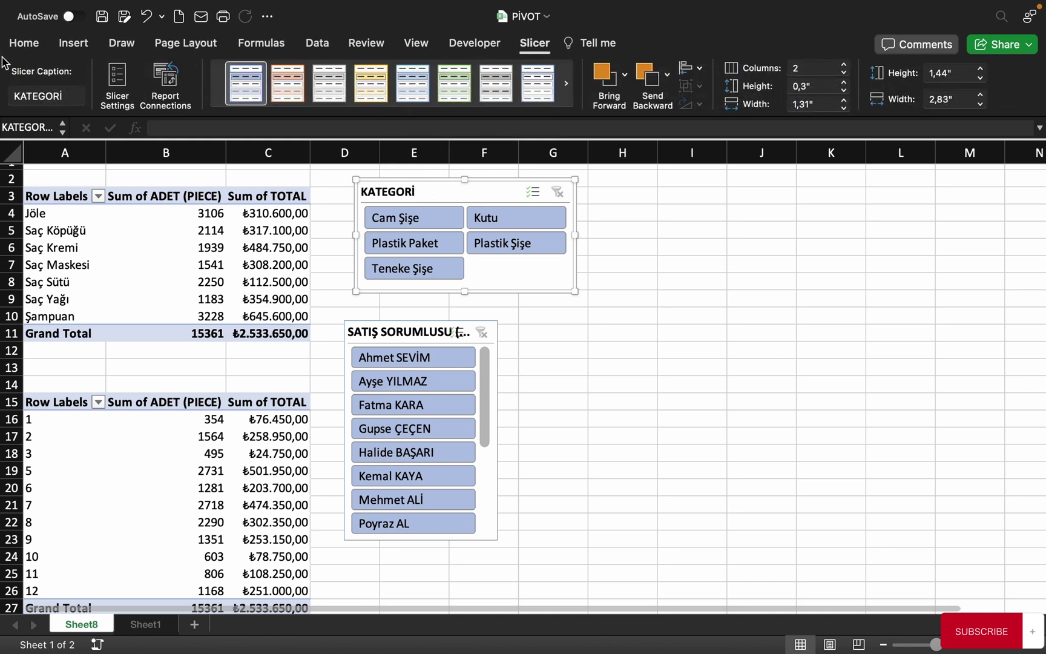
right_click(435, 189)
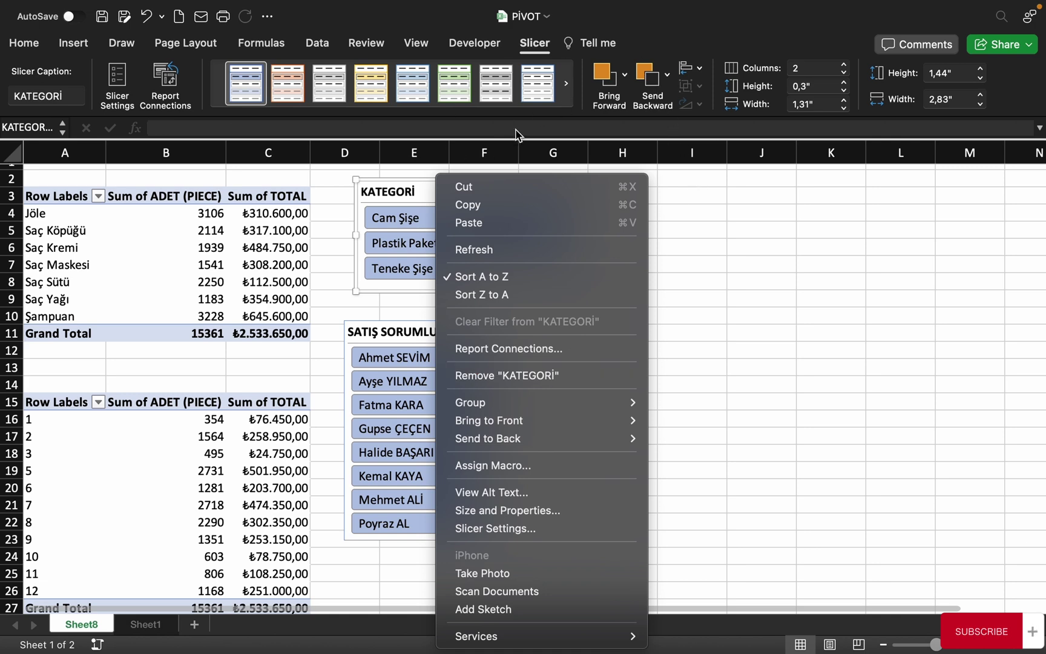
click(427, 191)
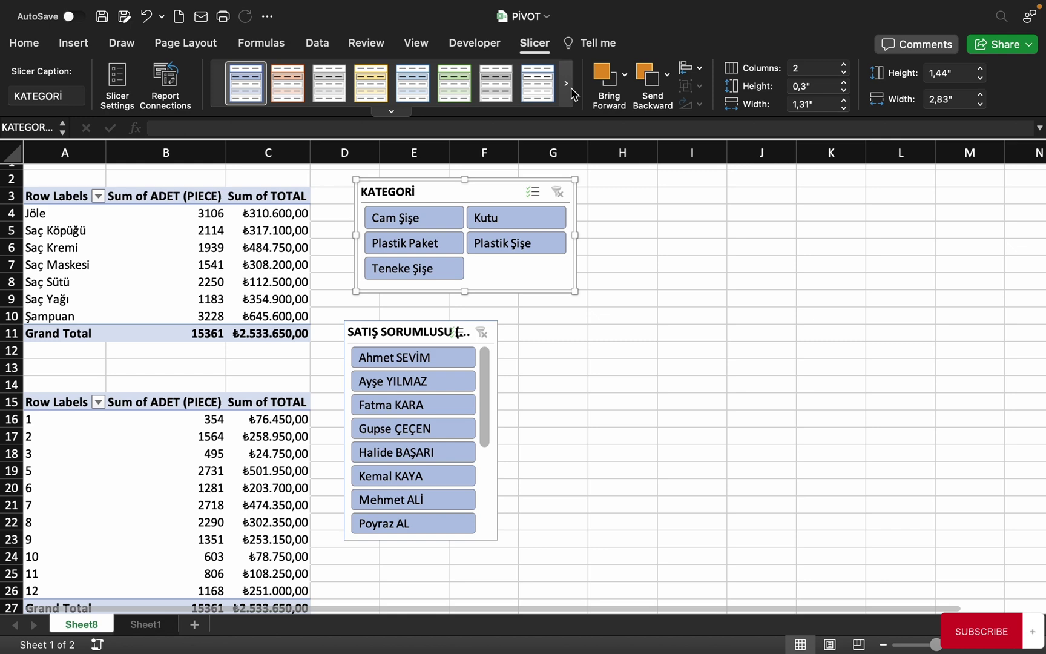
click(204, 219)
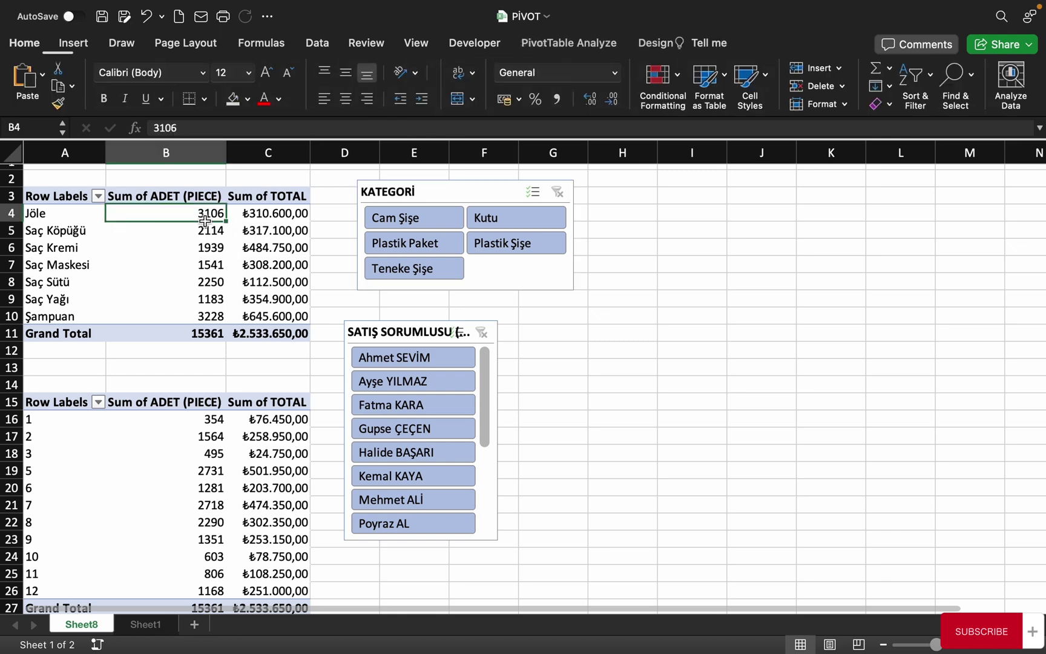
click(554, 42)
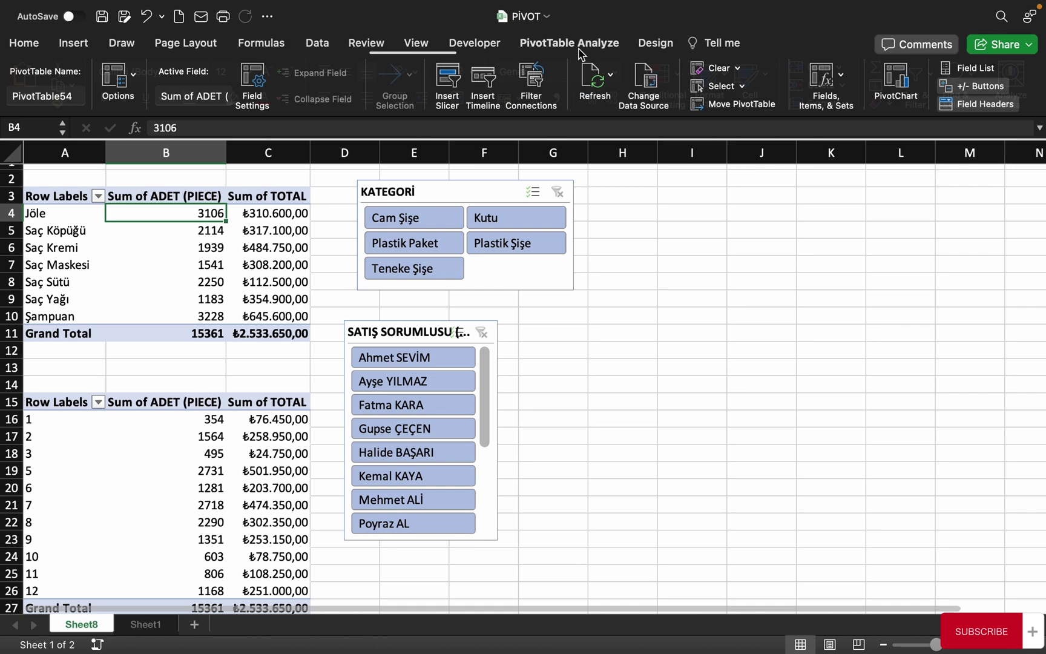
click(471, 198)
click(532, 43)
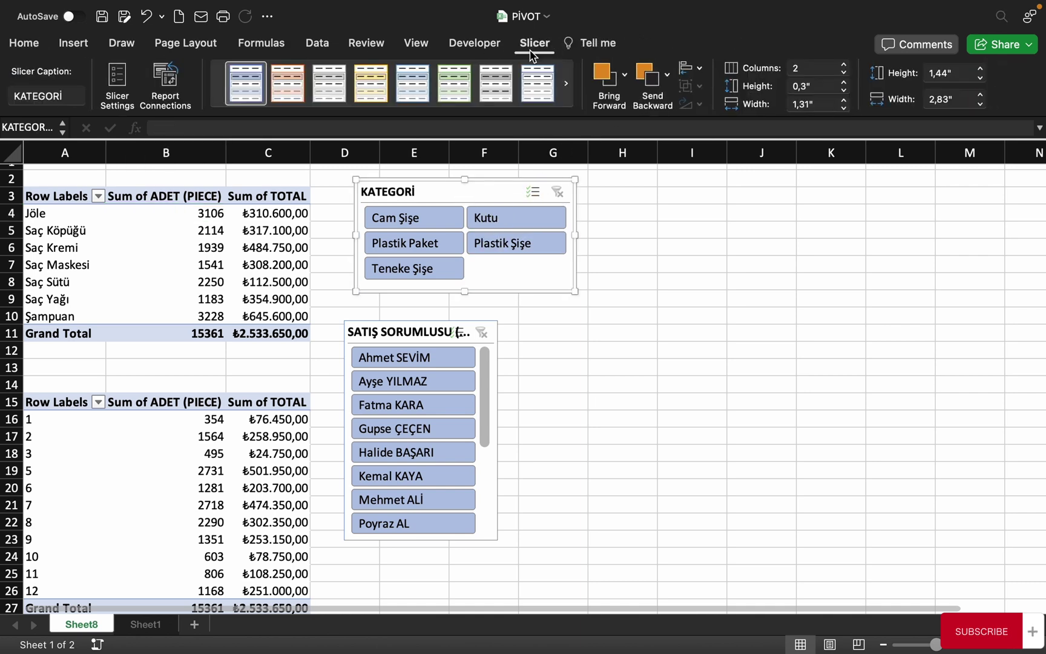
mouse_move(569, 103)
click(392, 111)
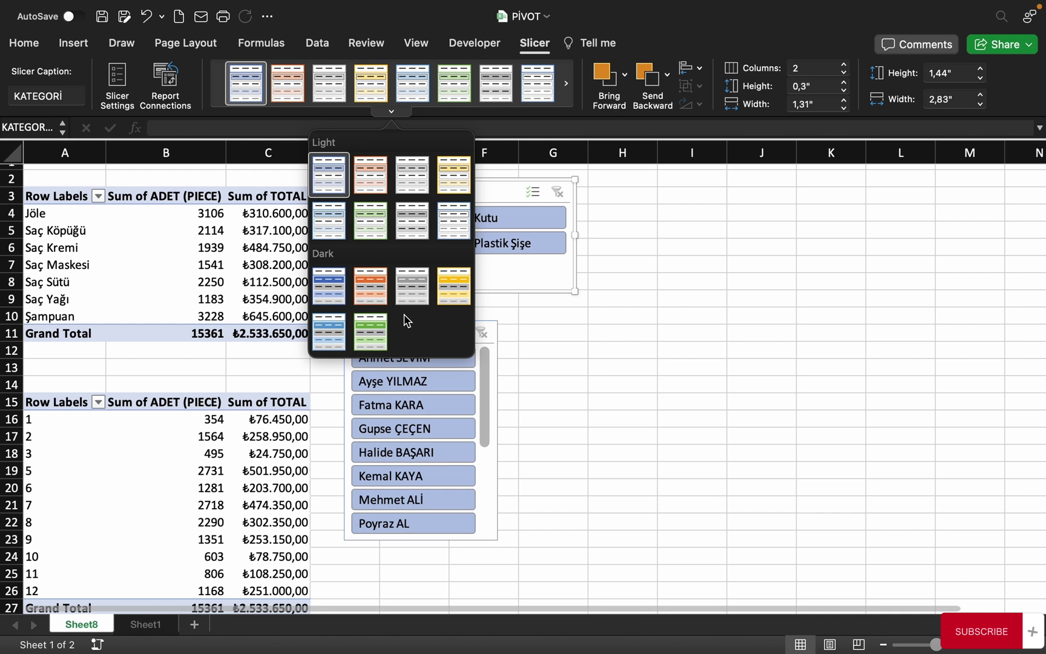
Deselect the slicer with clicks on cells G12 and B7, then switch to the Desktop space.
click(605, 385)
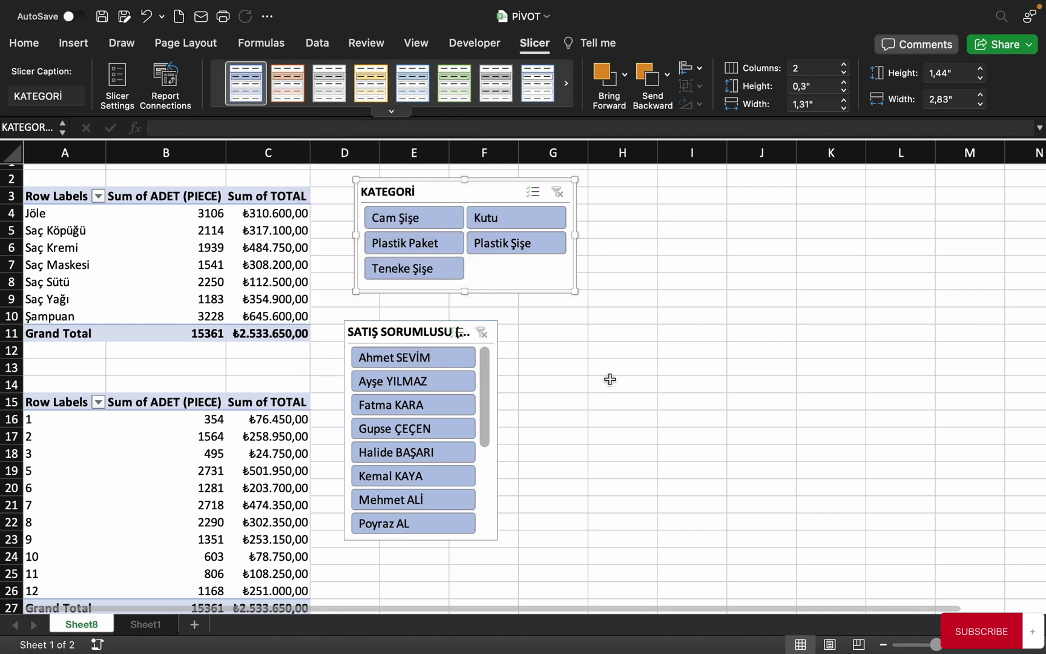
click(563, 348)
click(562, 348)
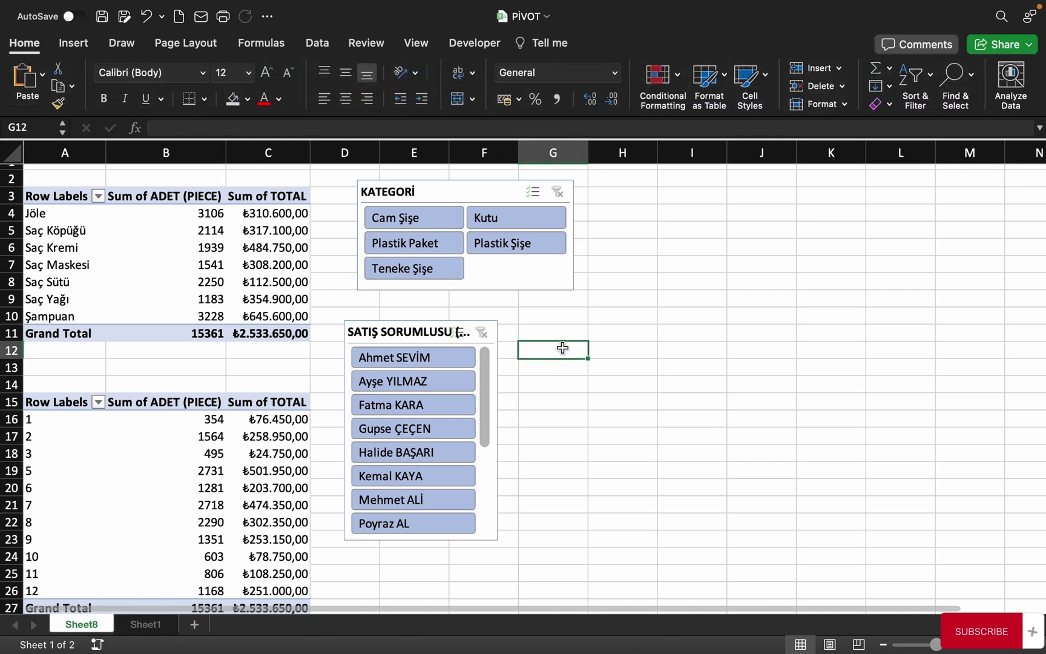
click(153, 265)
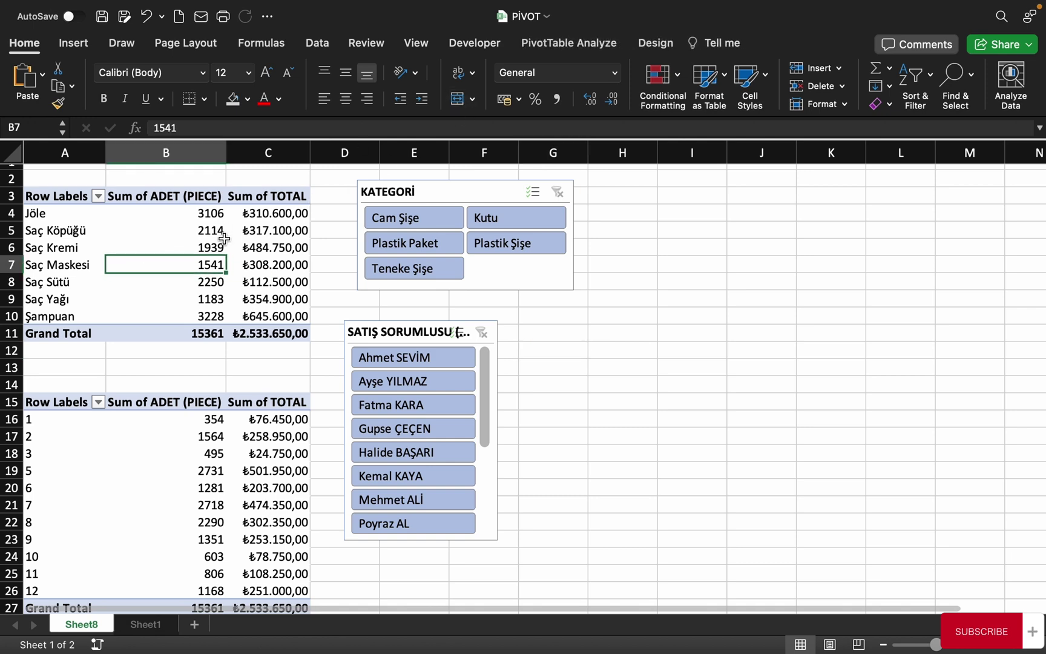
key(ctrl+Up)
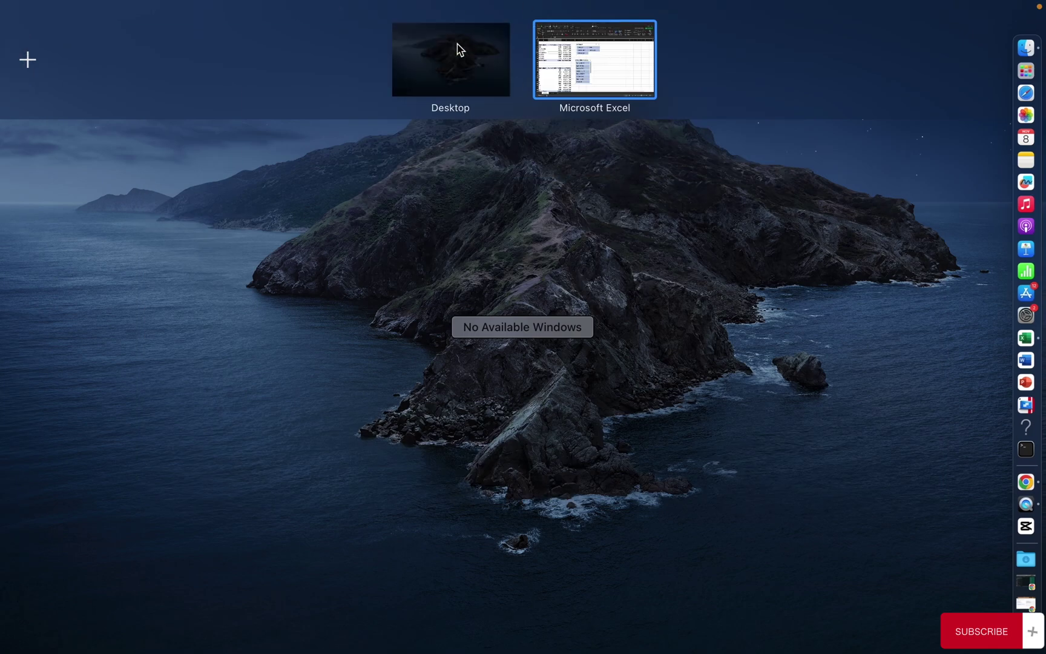